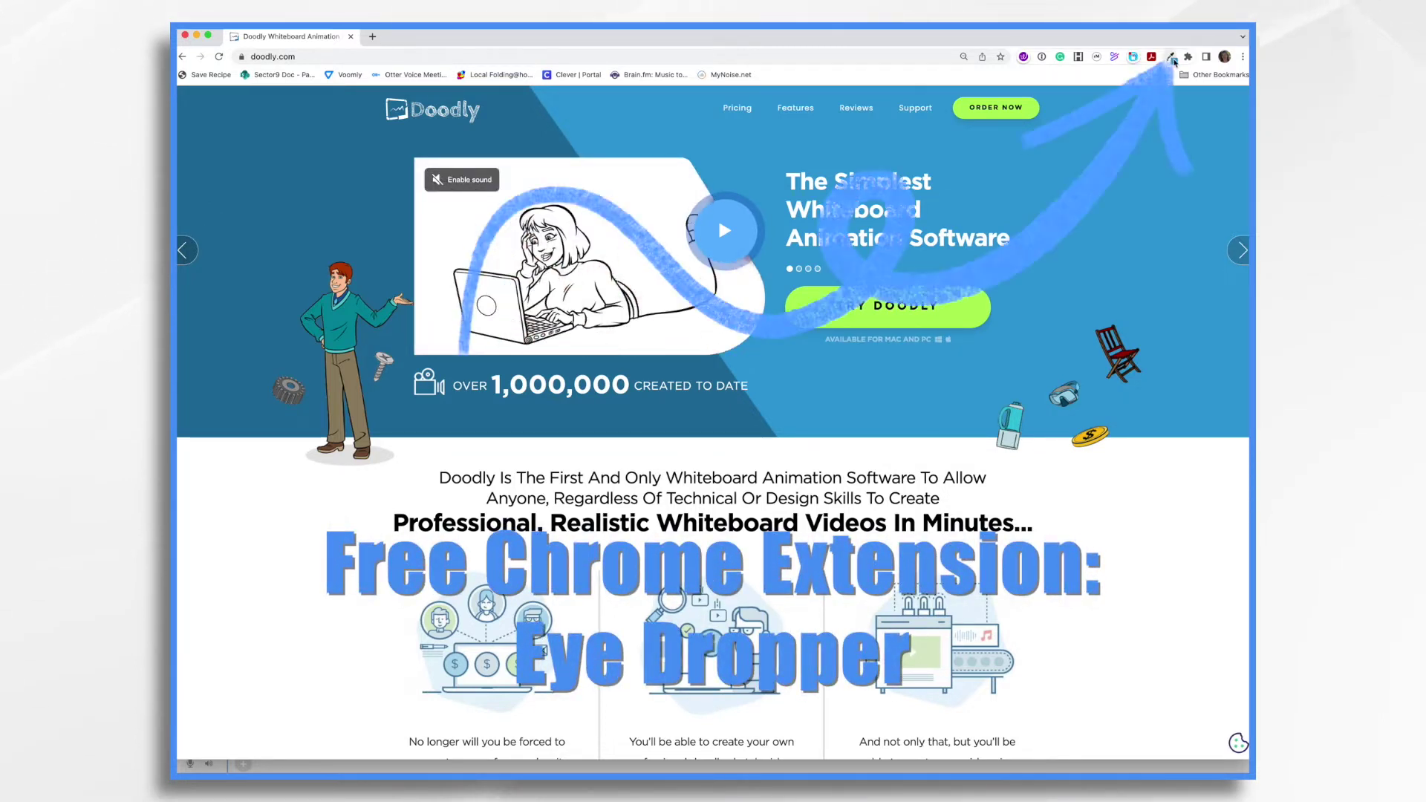
Sample light blue, dark blue and lime green #B0F959 from the Doodly page into Eye Dropper.
{"action": "left_click", "coordinate": [1171, 57]}
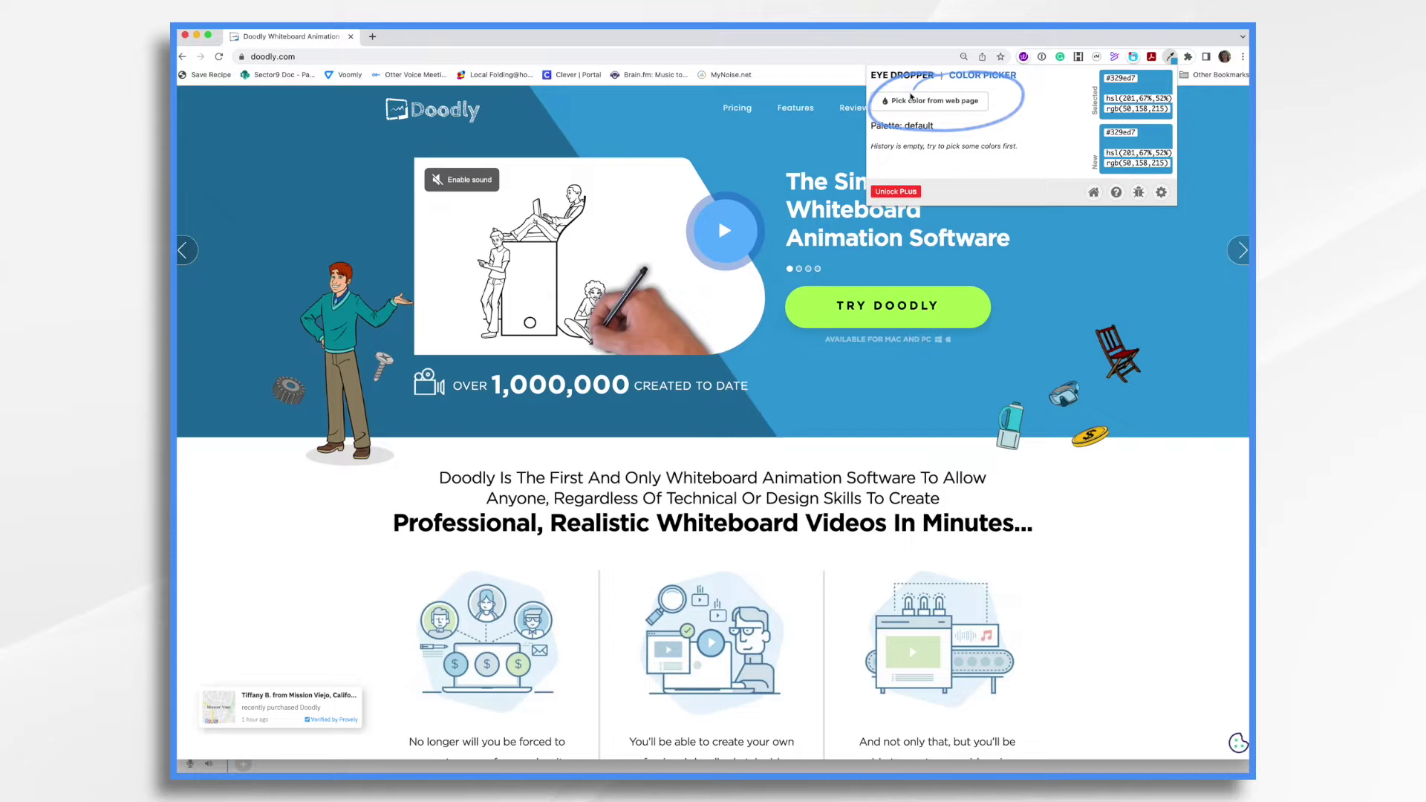
{"action": "left_click", "coordinate": [960, 104]}
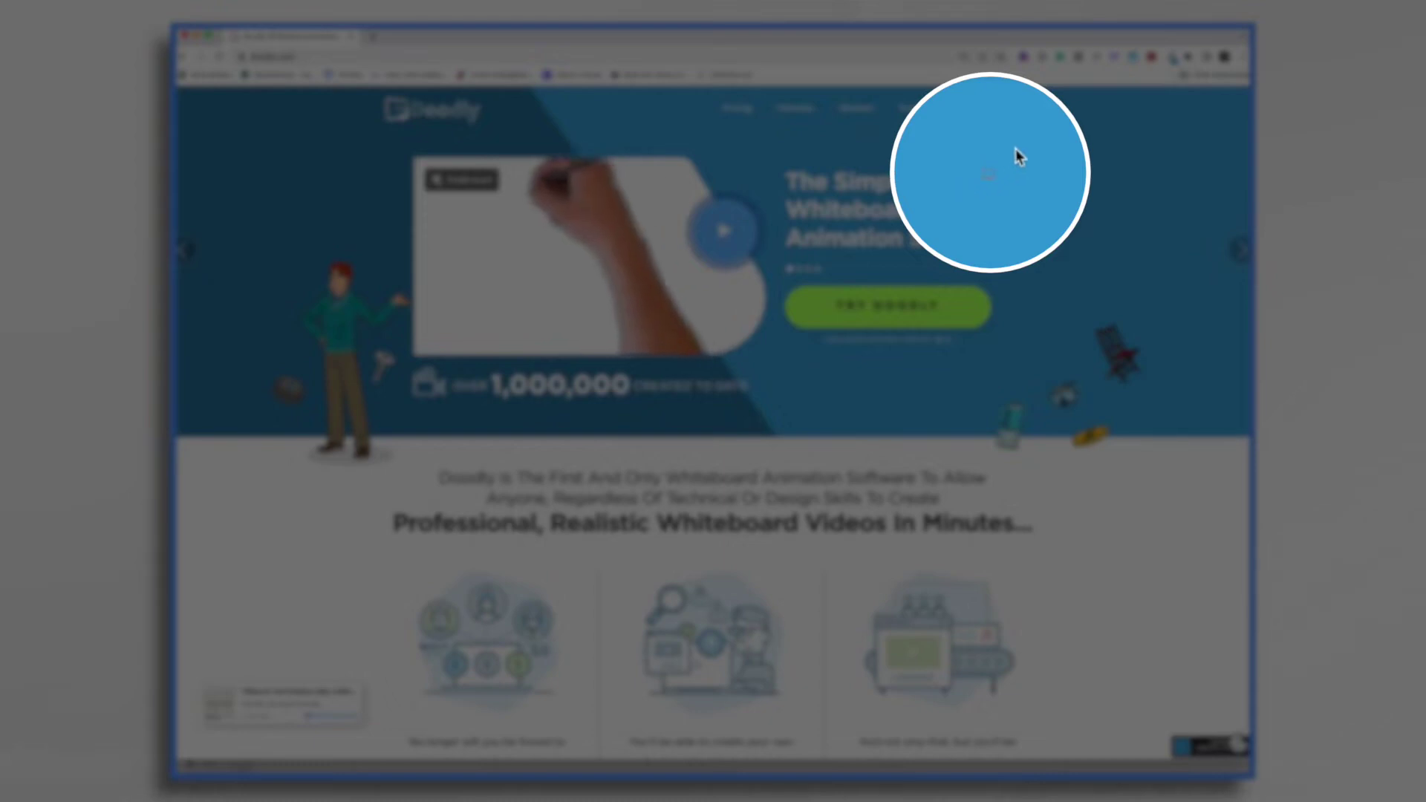
{"action": "left_click", "coordinate": [1017, 156]}
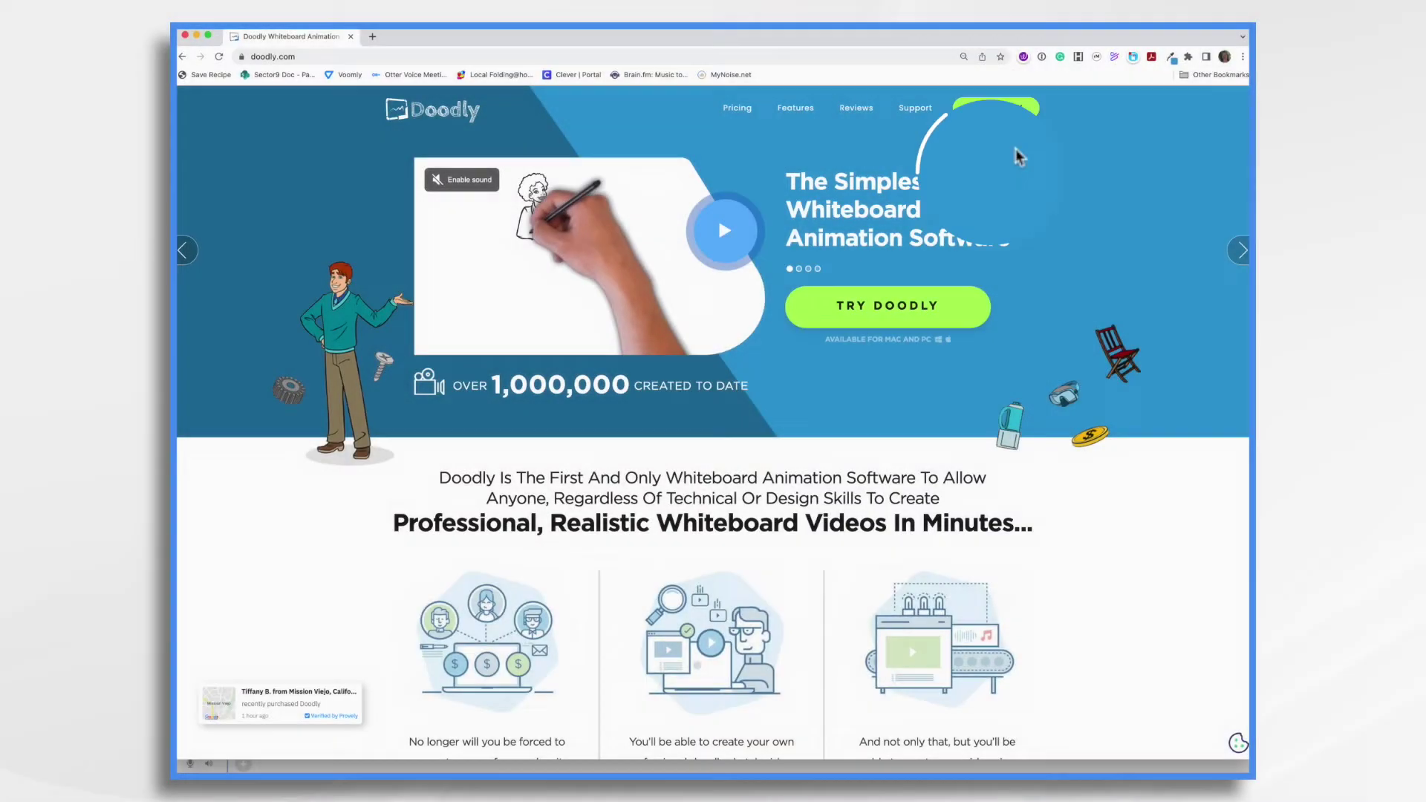
{"action": "left_click", "coordinate": [1172, 57]}
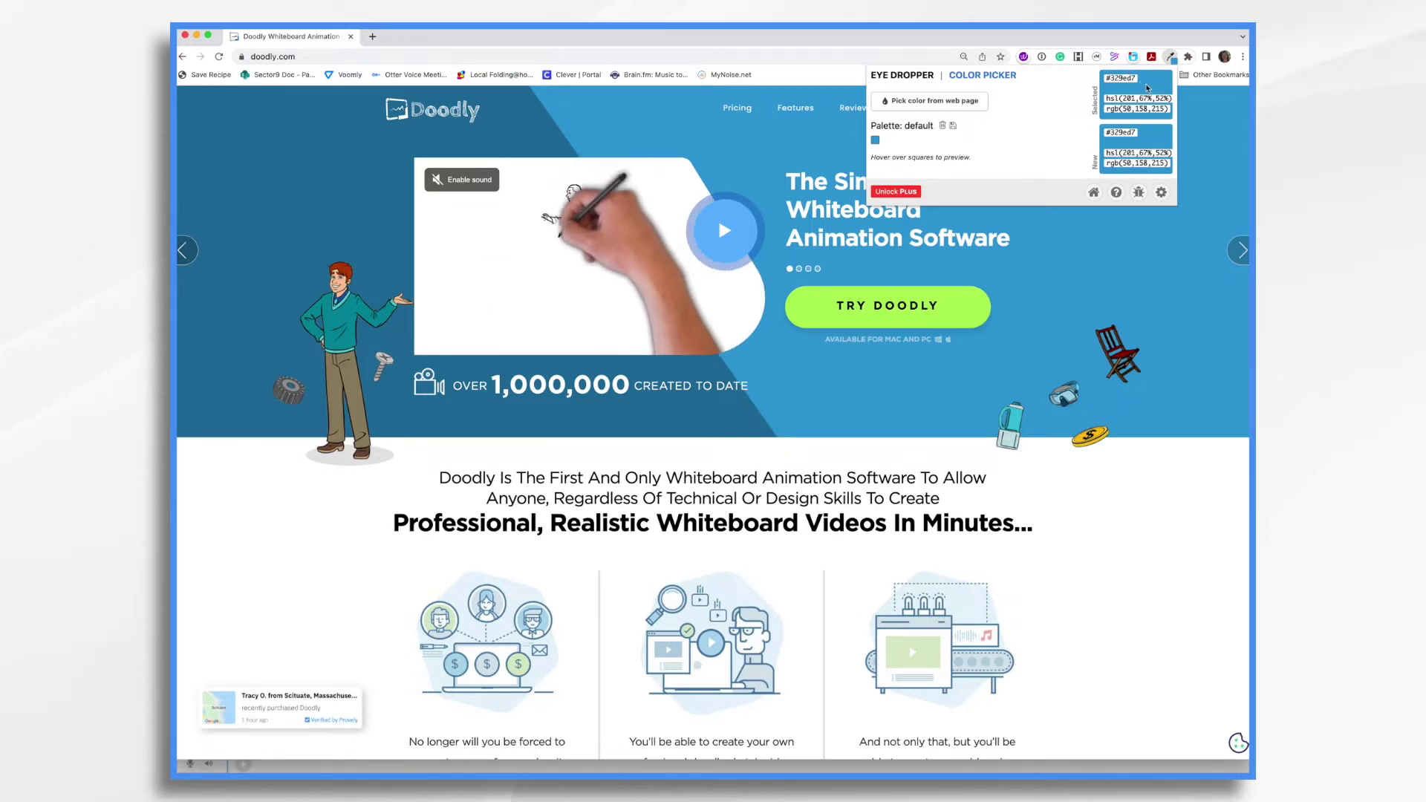
{"action": "left_click", "coordinate": [937, 108]}
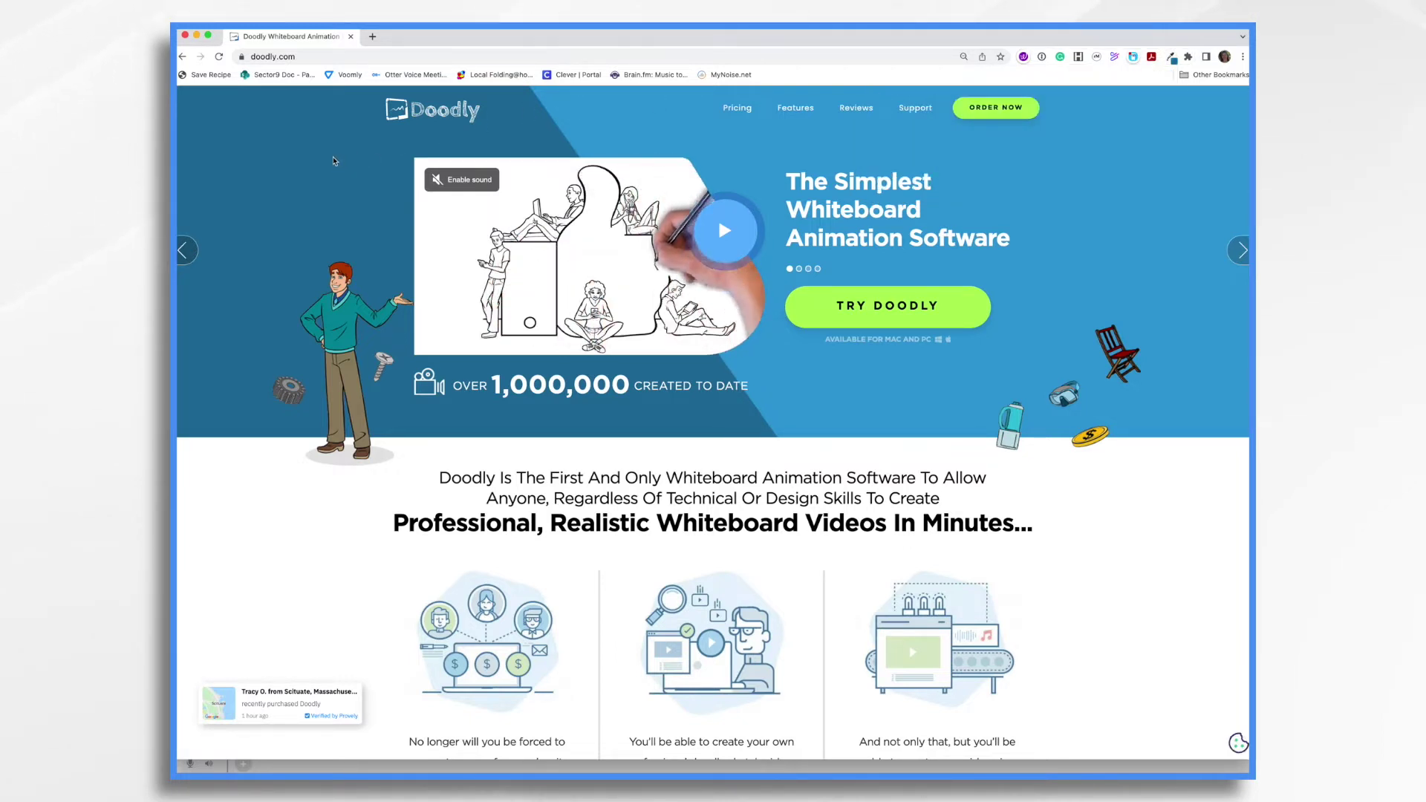
{"action": "left_click", "coordinate": [1173, 58]}
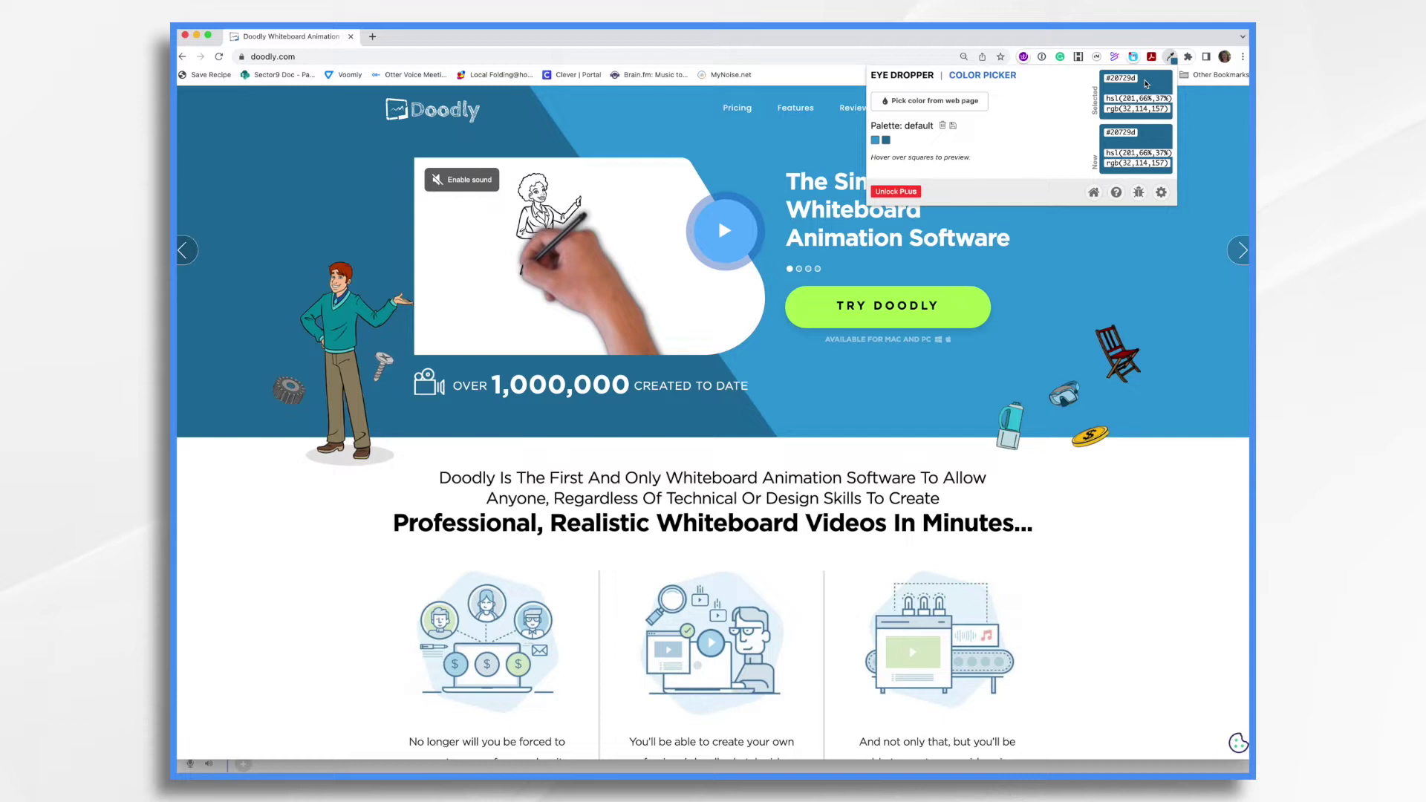
{"action": "left_click", "coordinate": [1145, 270]}
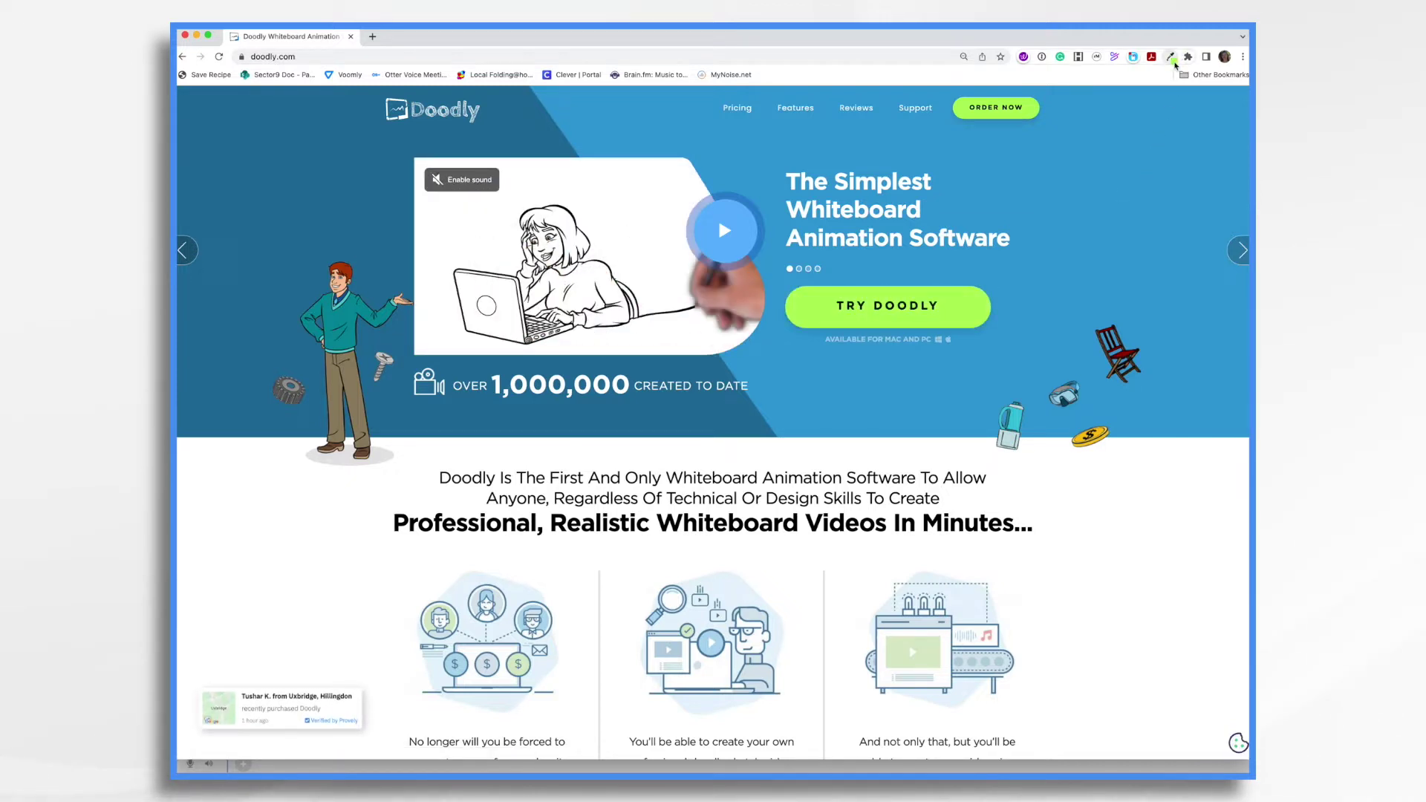
{"action": "left_click", "coordinate": [1171, 57]}
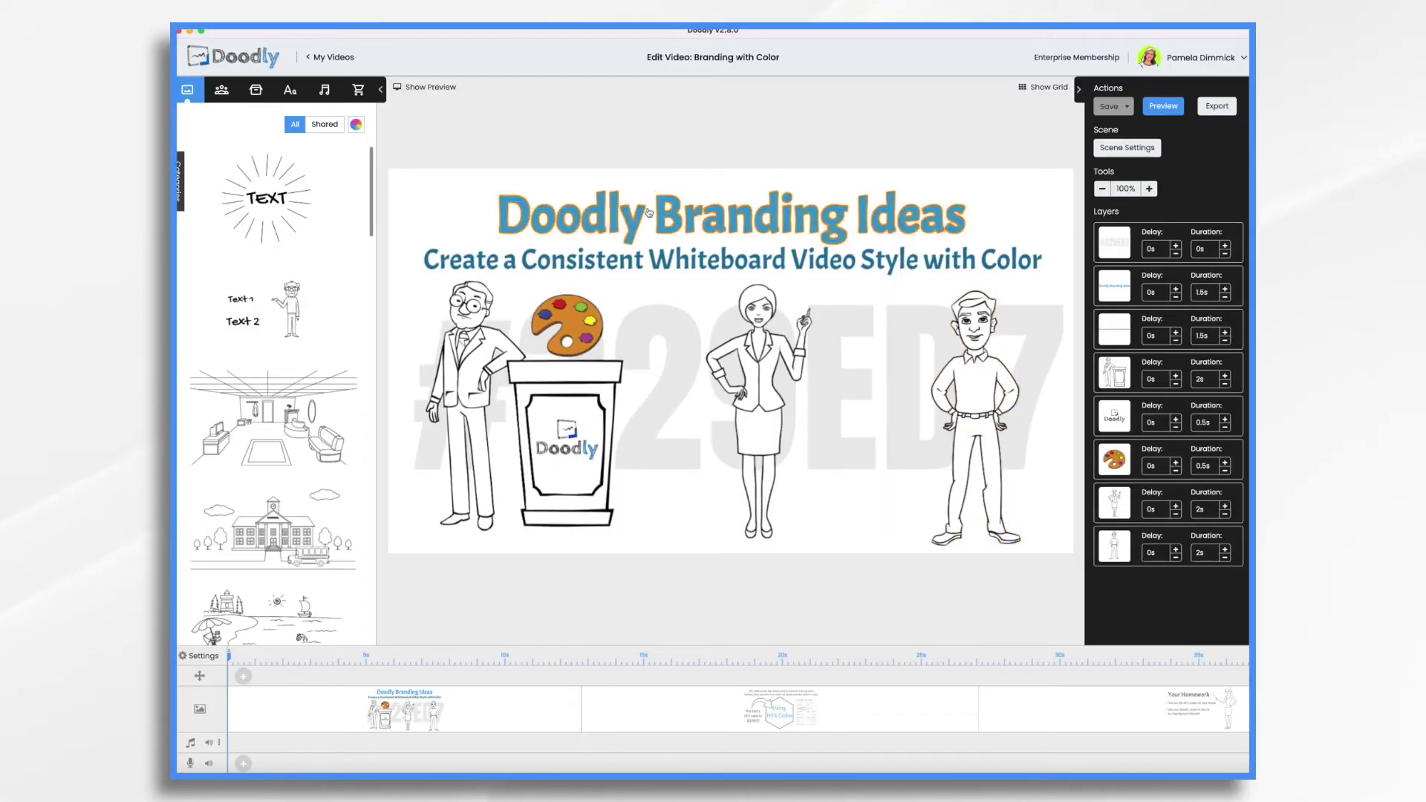
Open Asset Settings for the 'Doodly Branding Ideas' title to see its colour #329ED7.
{"action": "left_click", "coordinate": [676, 222]}
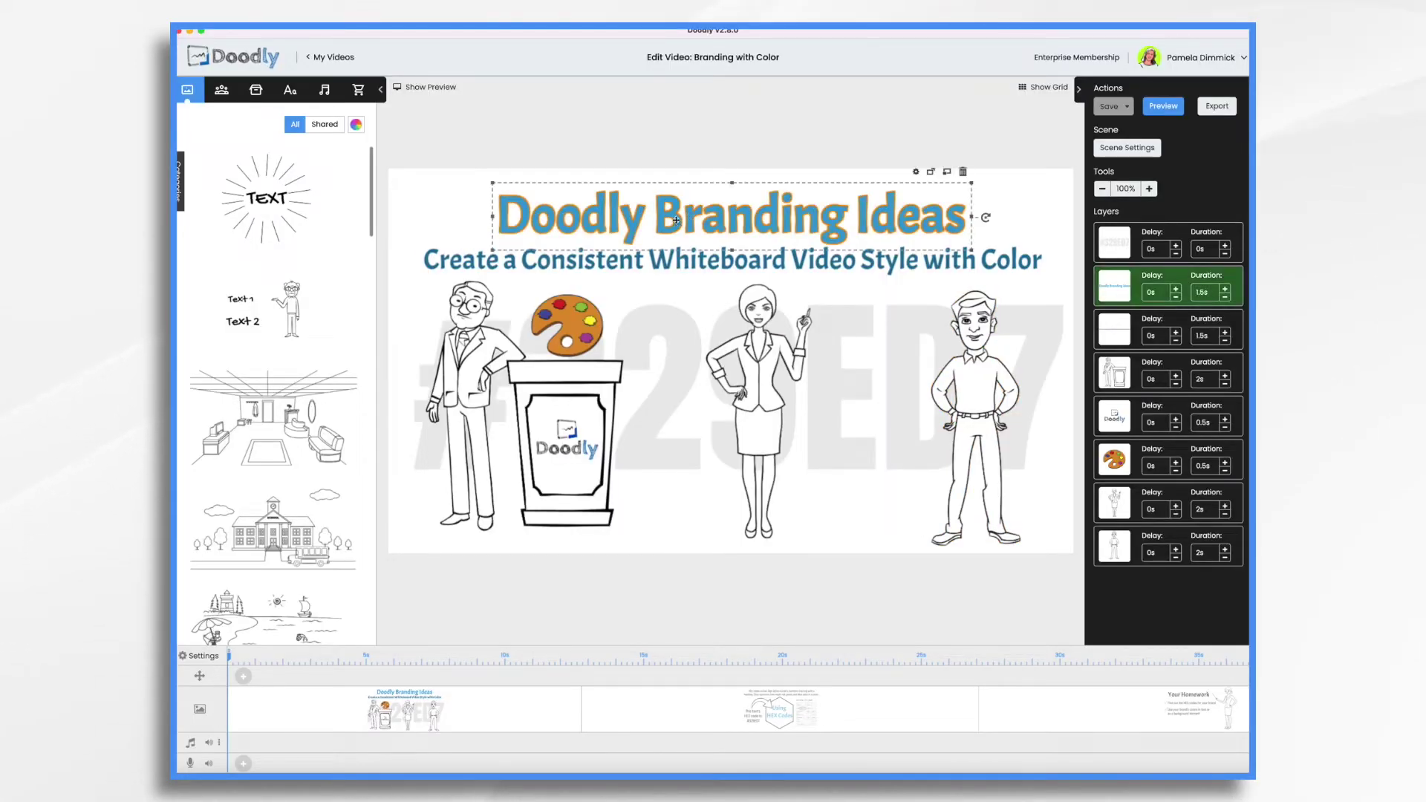
{"action": "left_click", "coordinate": [916, 172]}
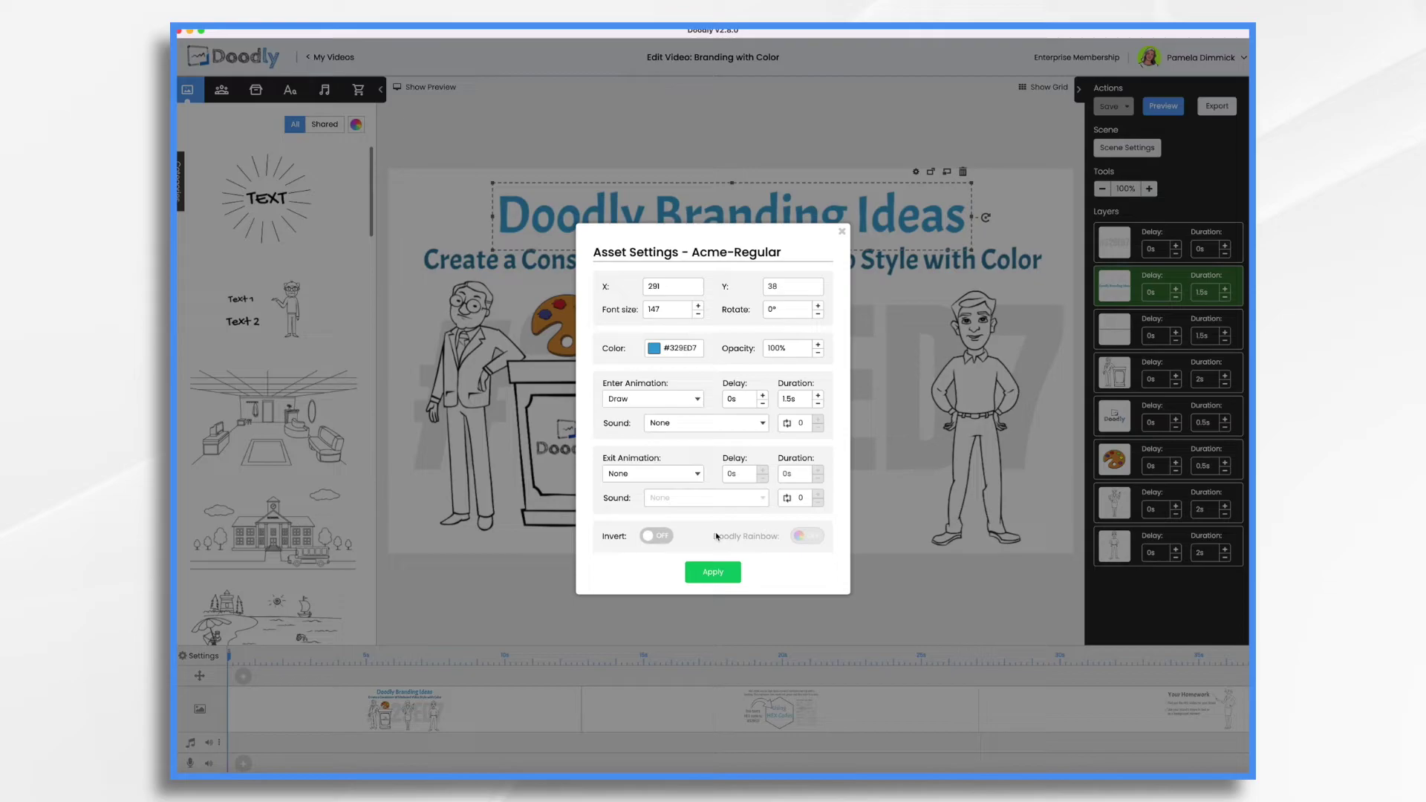
Change the 'Doodly Branding Ideas' title colour to lime green #B0F959 and apply it.
{"action": "left_click", "coordinate": [948, 513]}
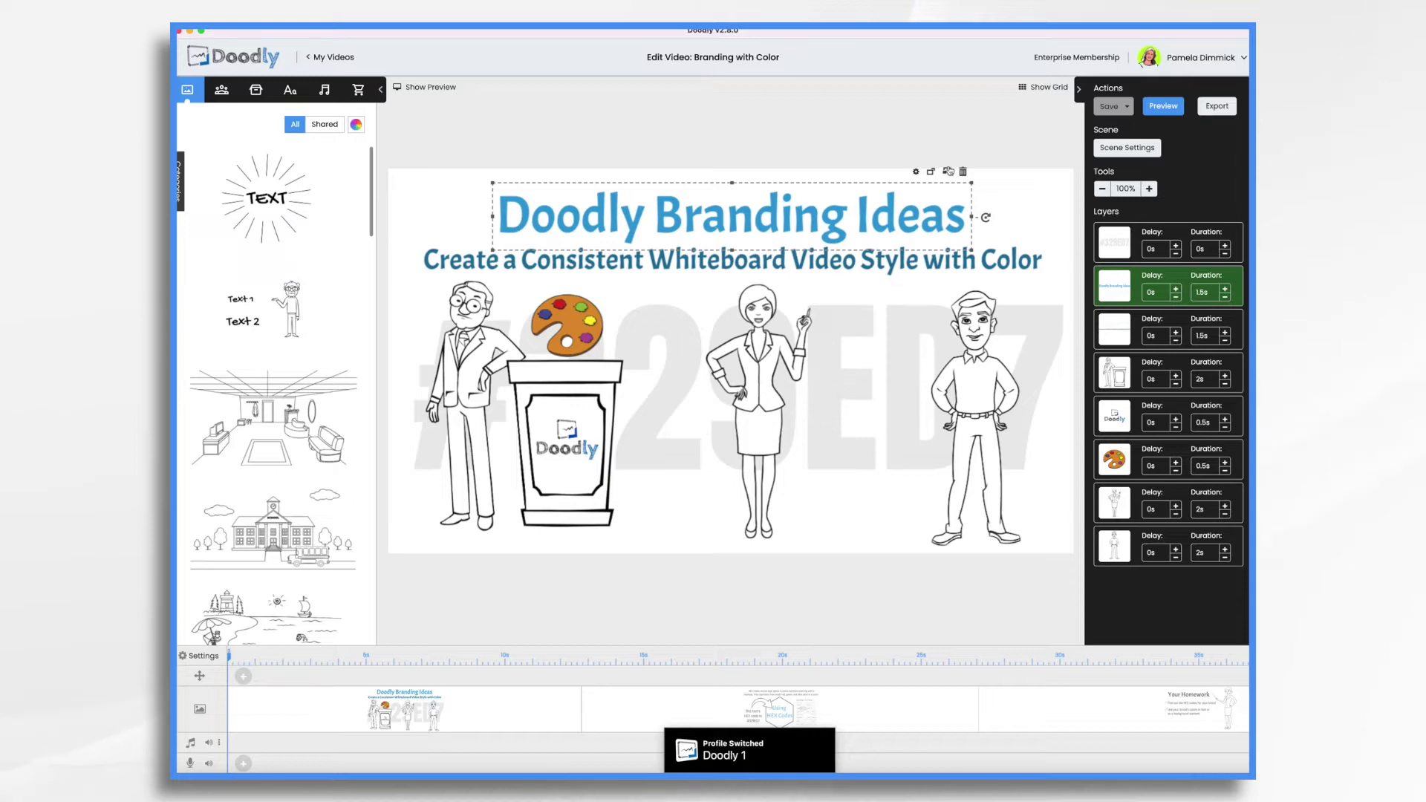
{"action": "left_click", "coordinate": [916, 171]}
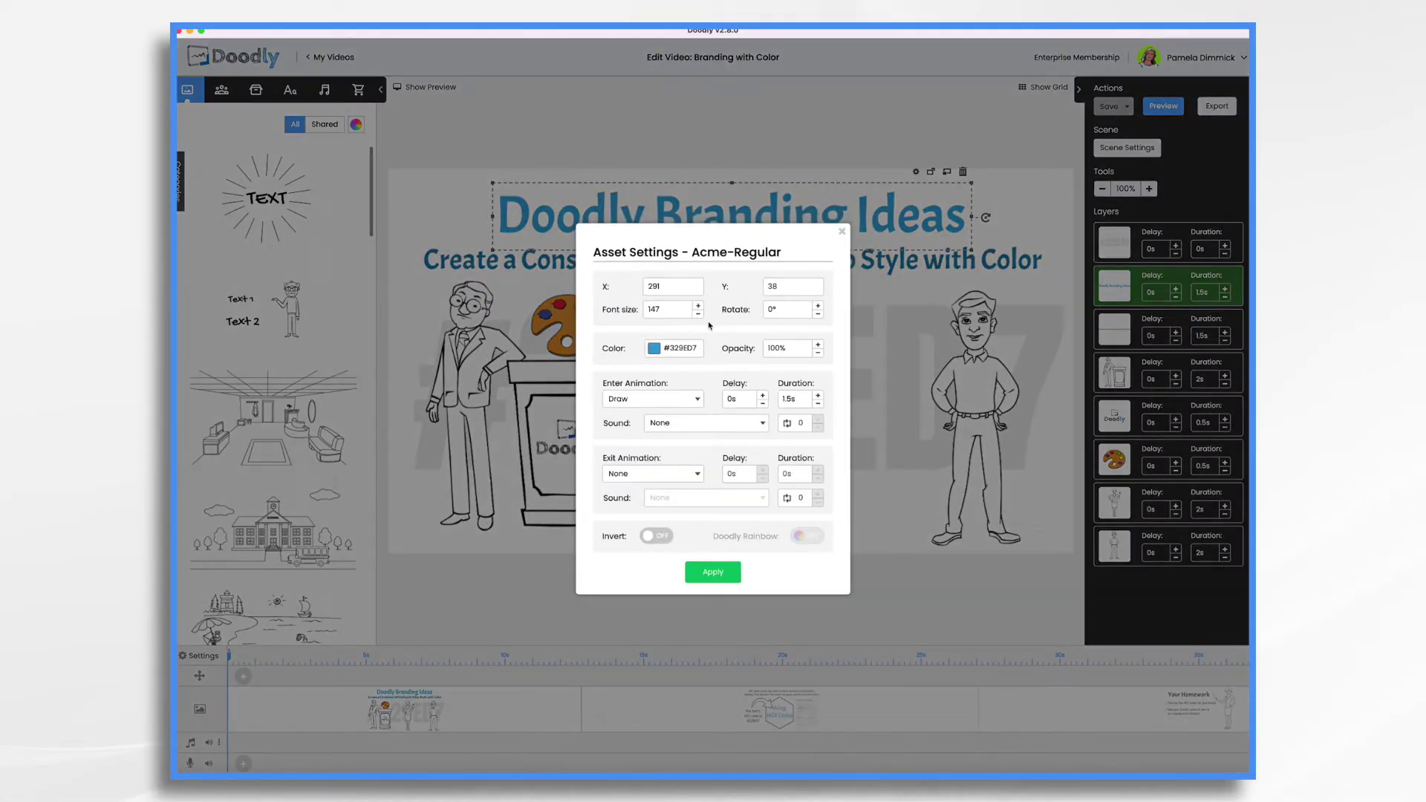
{"action": "left_click", "coordinate": [691, 353]}
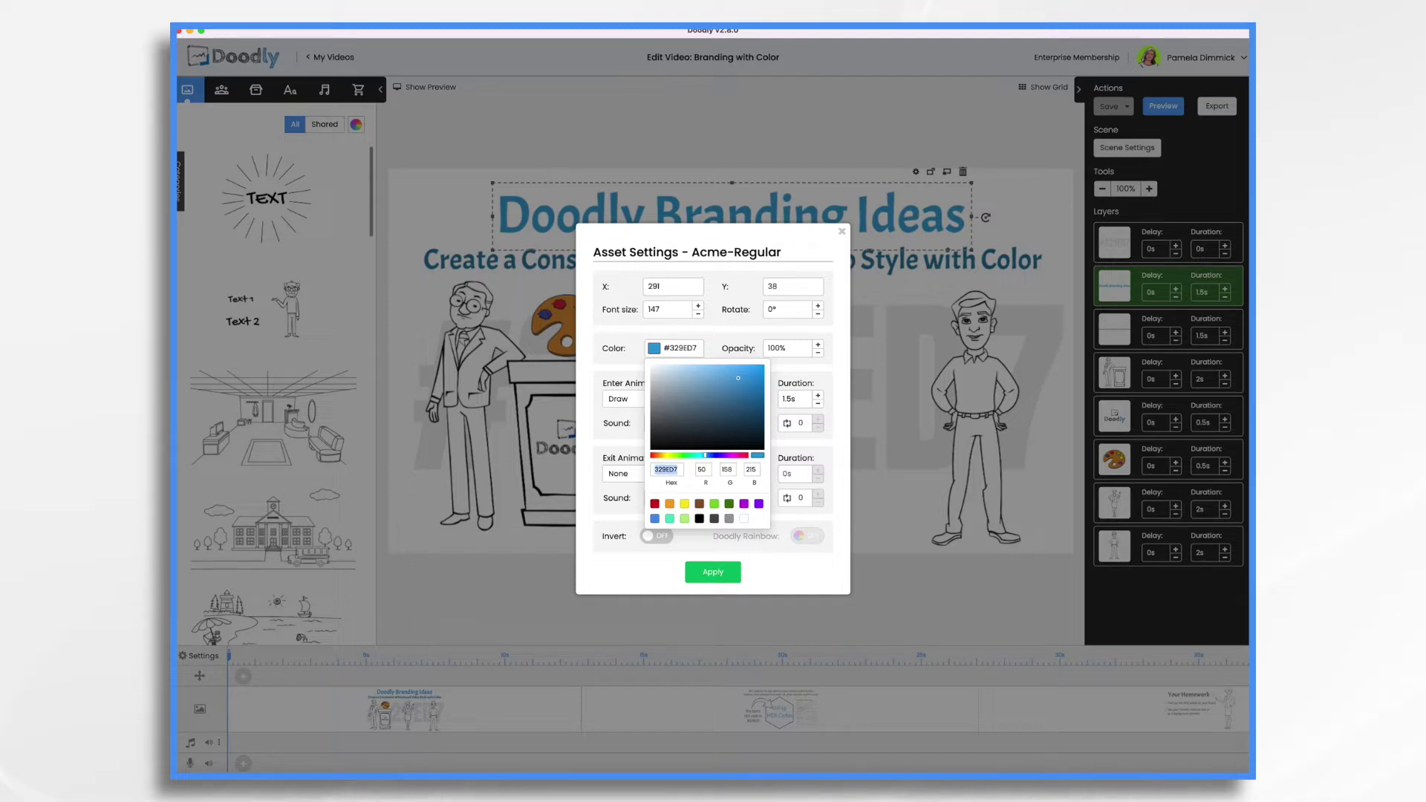
{"action": "left_click", "coordinate": [666, 470]}
{"action": "type", "text": "b0f959"}
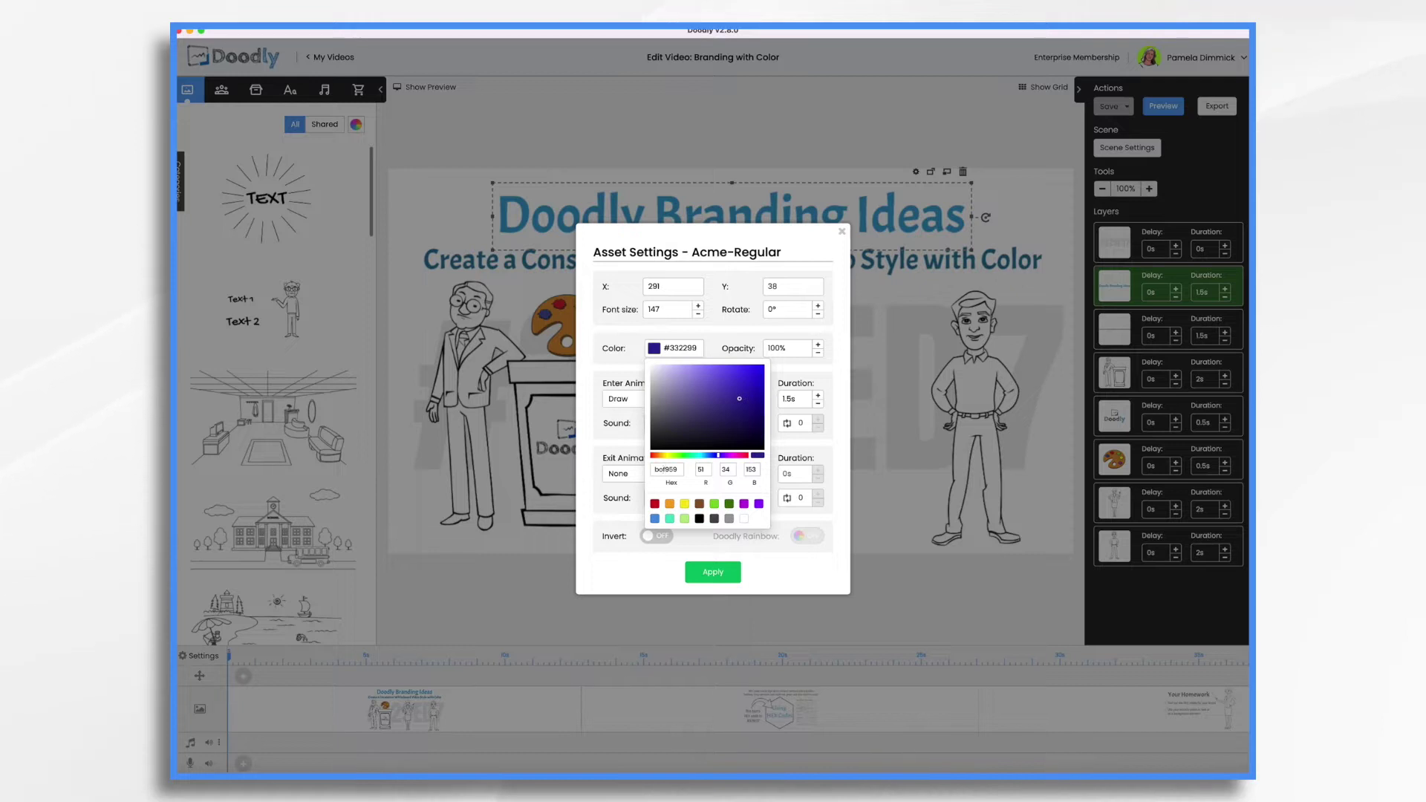
{"action": "type", "text": "0"}
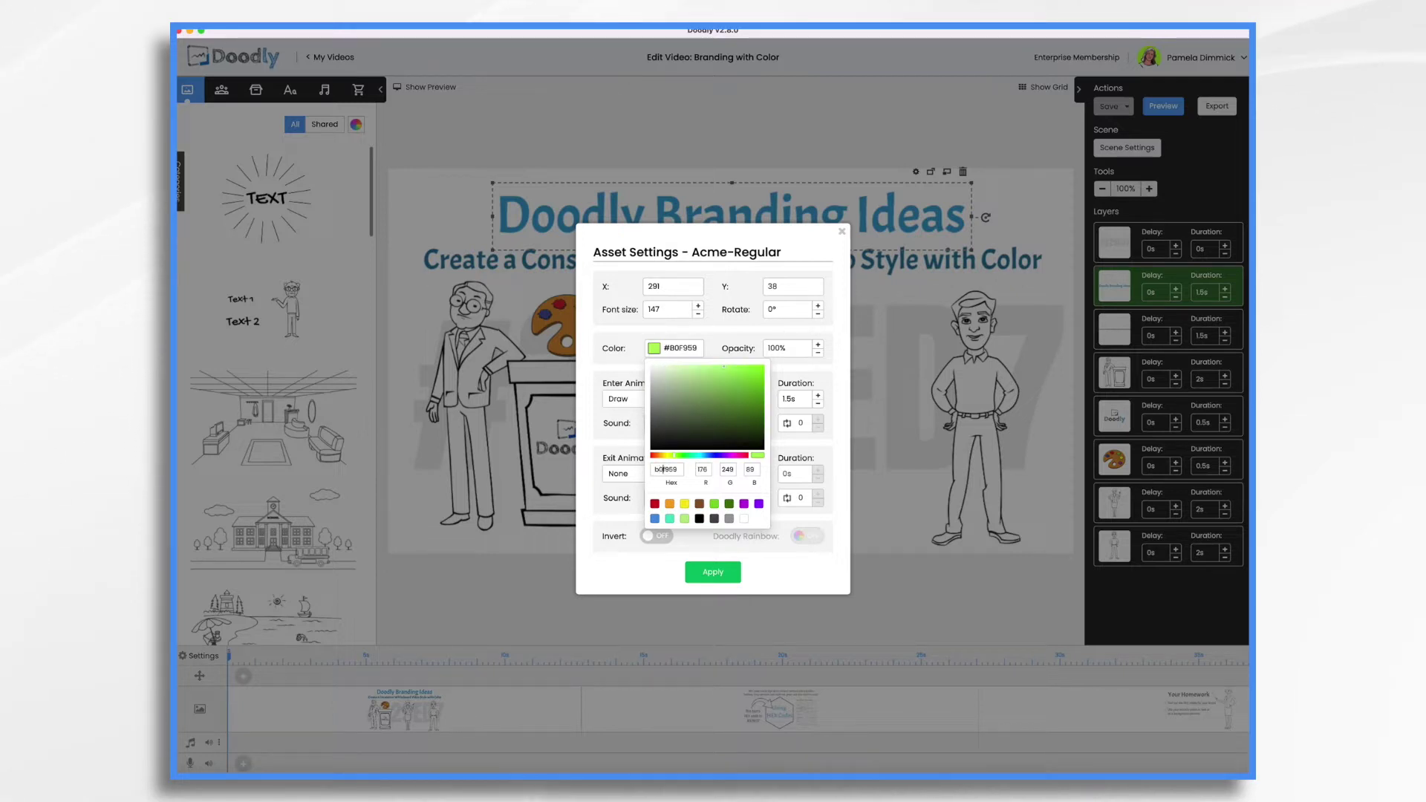
{"action": "left_click", "coordinate": [715, 577]}
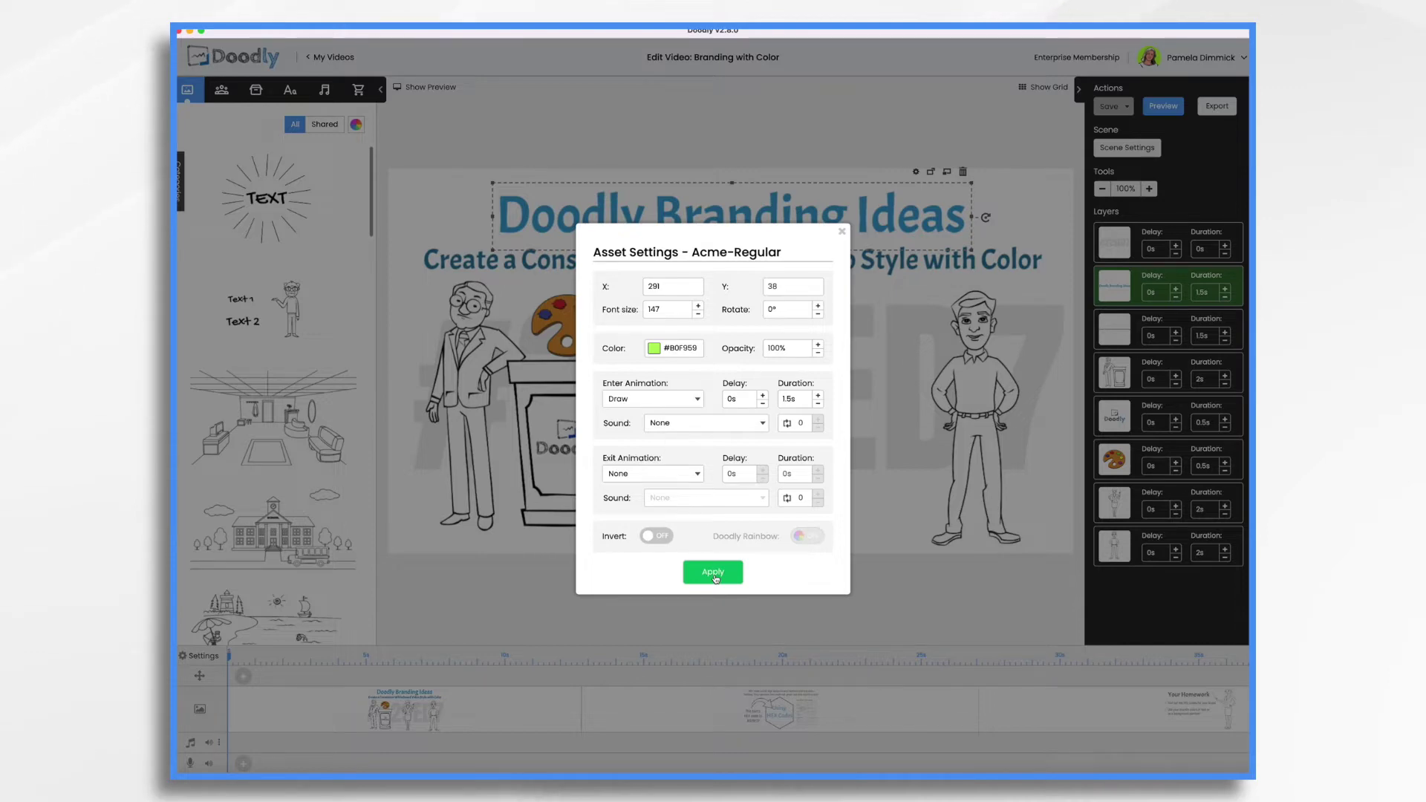
{"action": "left_click", "coordinate": [713, 573]}
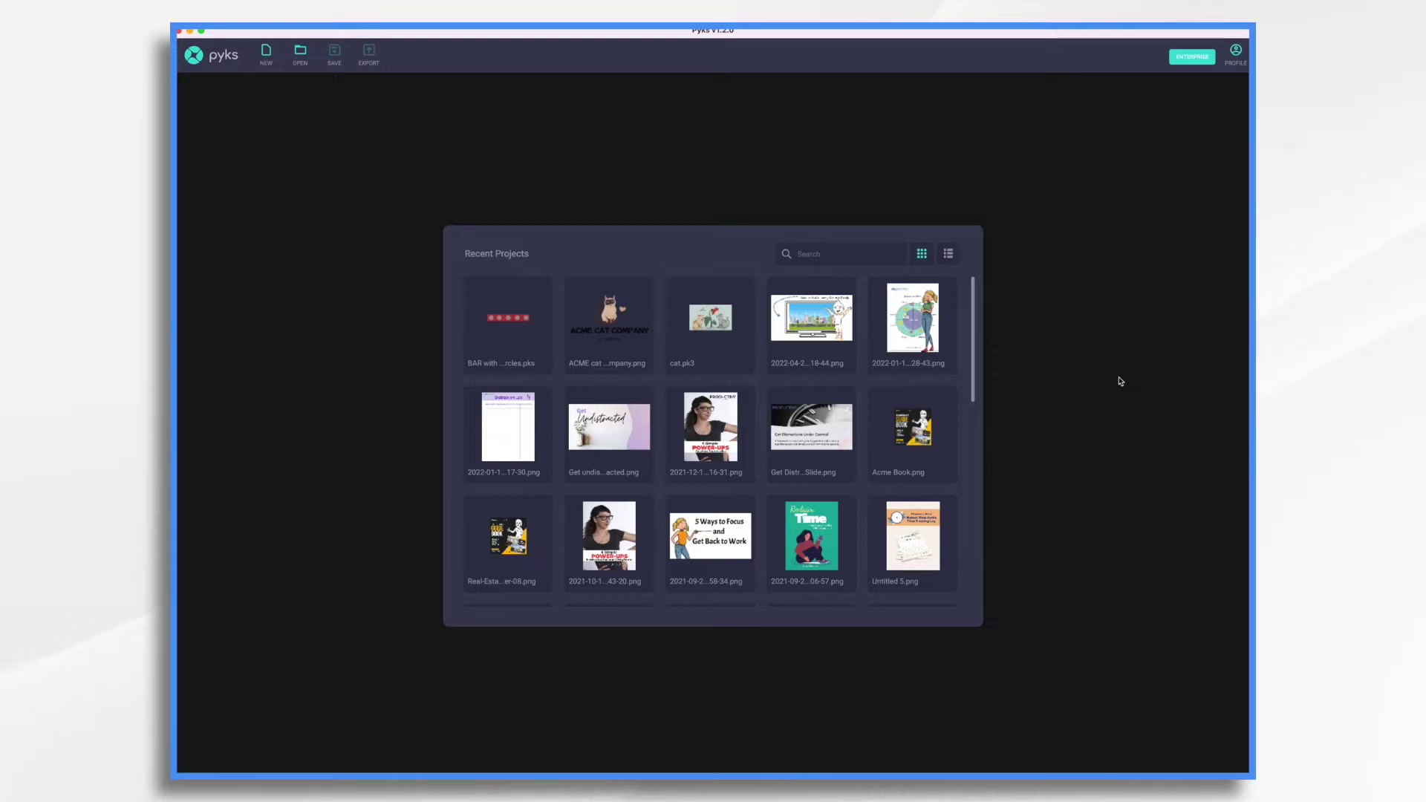
Create a new 1920 × 1080 custom image canvas in Pyks.
{"action": "left_click", "coordinate": [265, 53]}
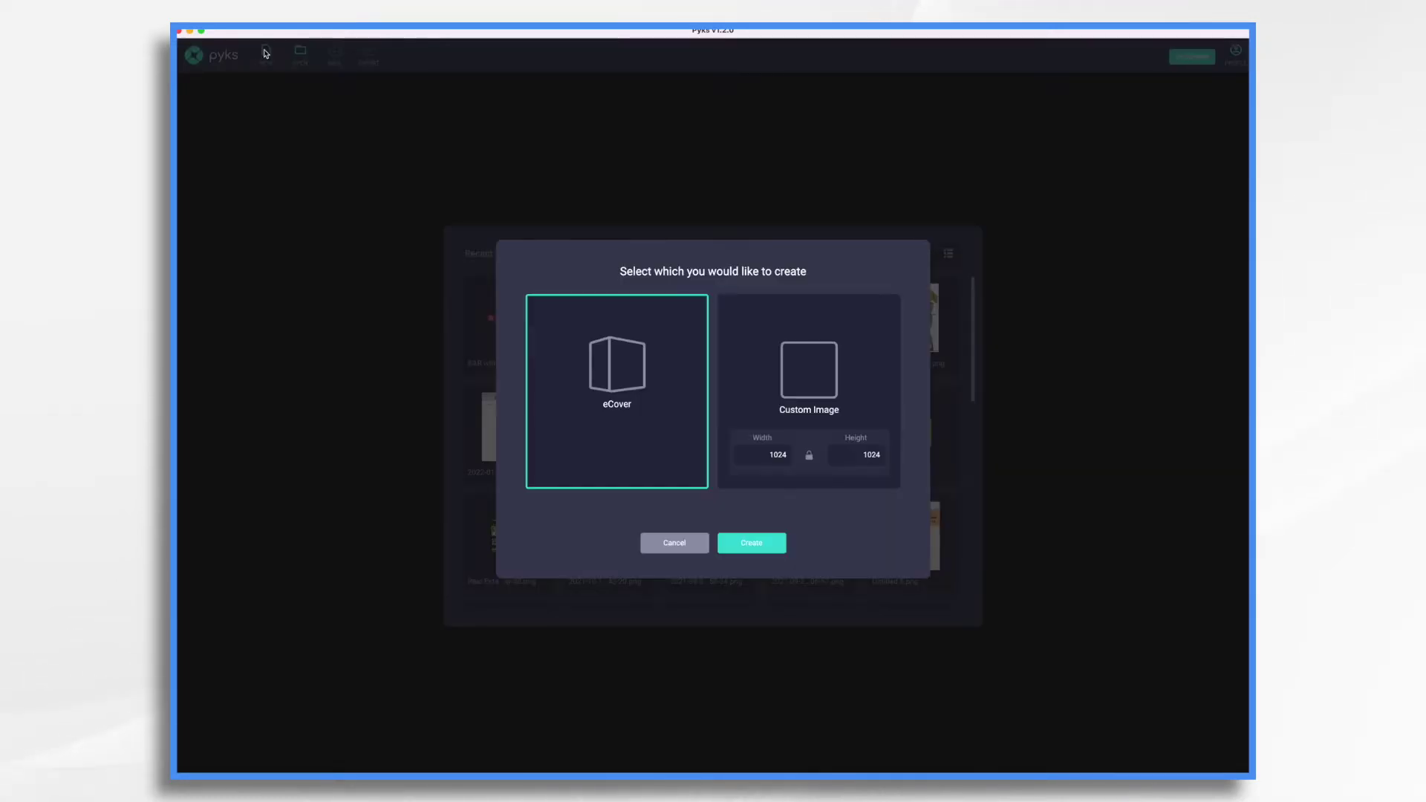
{"action": "left_click", "coordinate": [832, 370]}
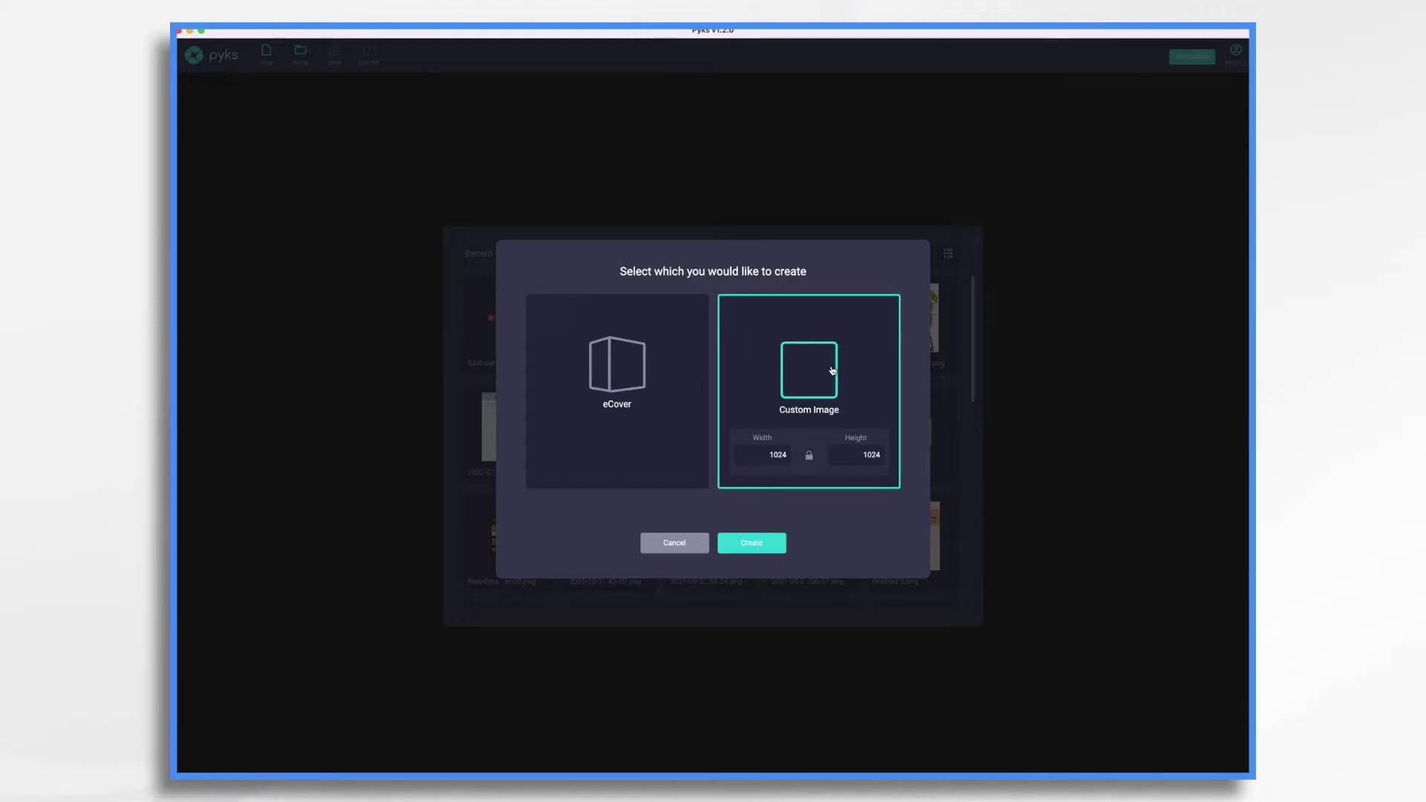
{"action": "left_click", "coordinate": [786, 456]}
{"action": "type", "text": "19"}
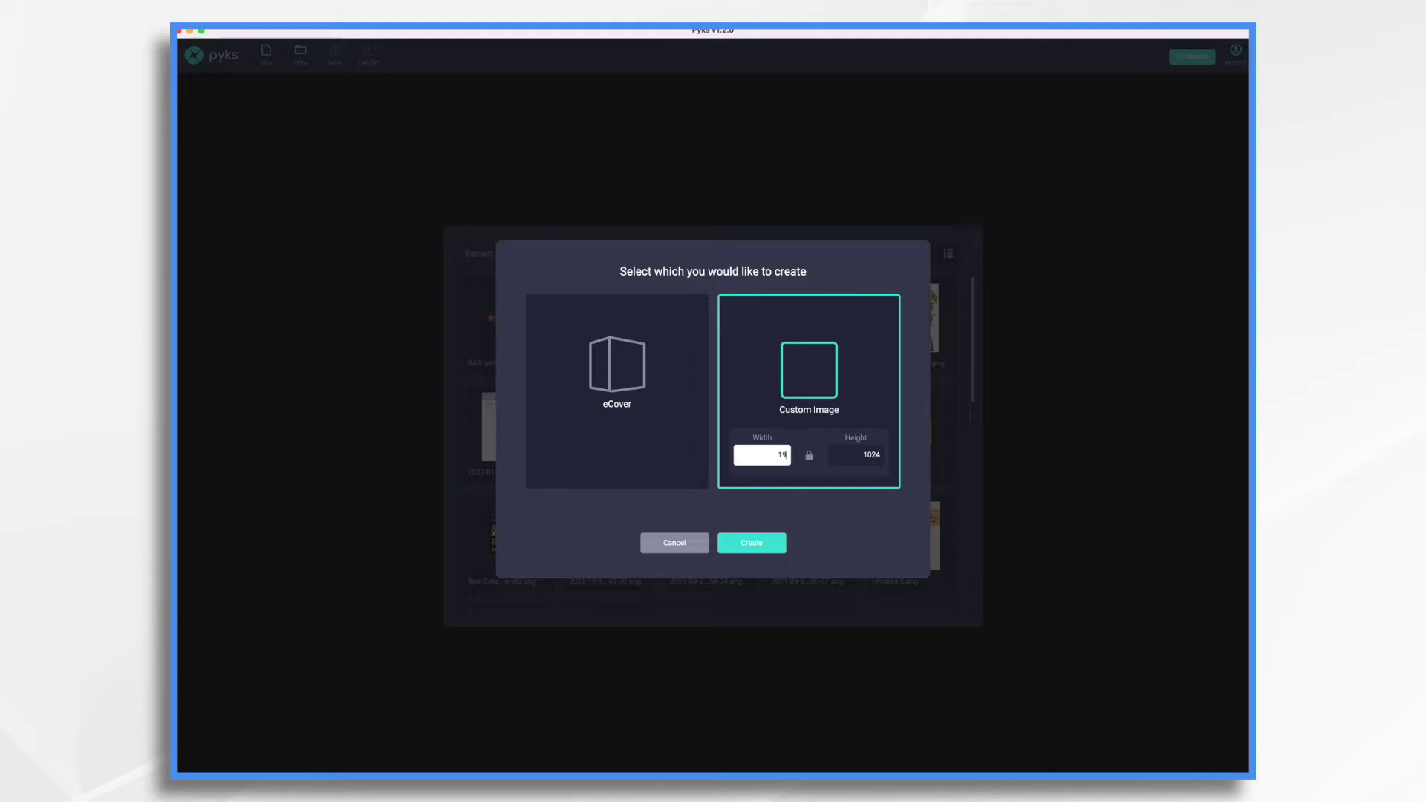
{"action": "type", "text": "20"}
{"action": "key", "text": "Tab"}
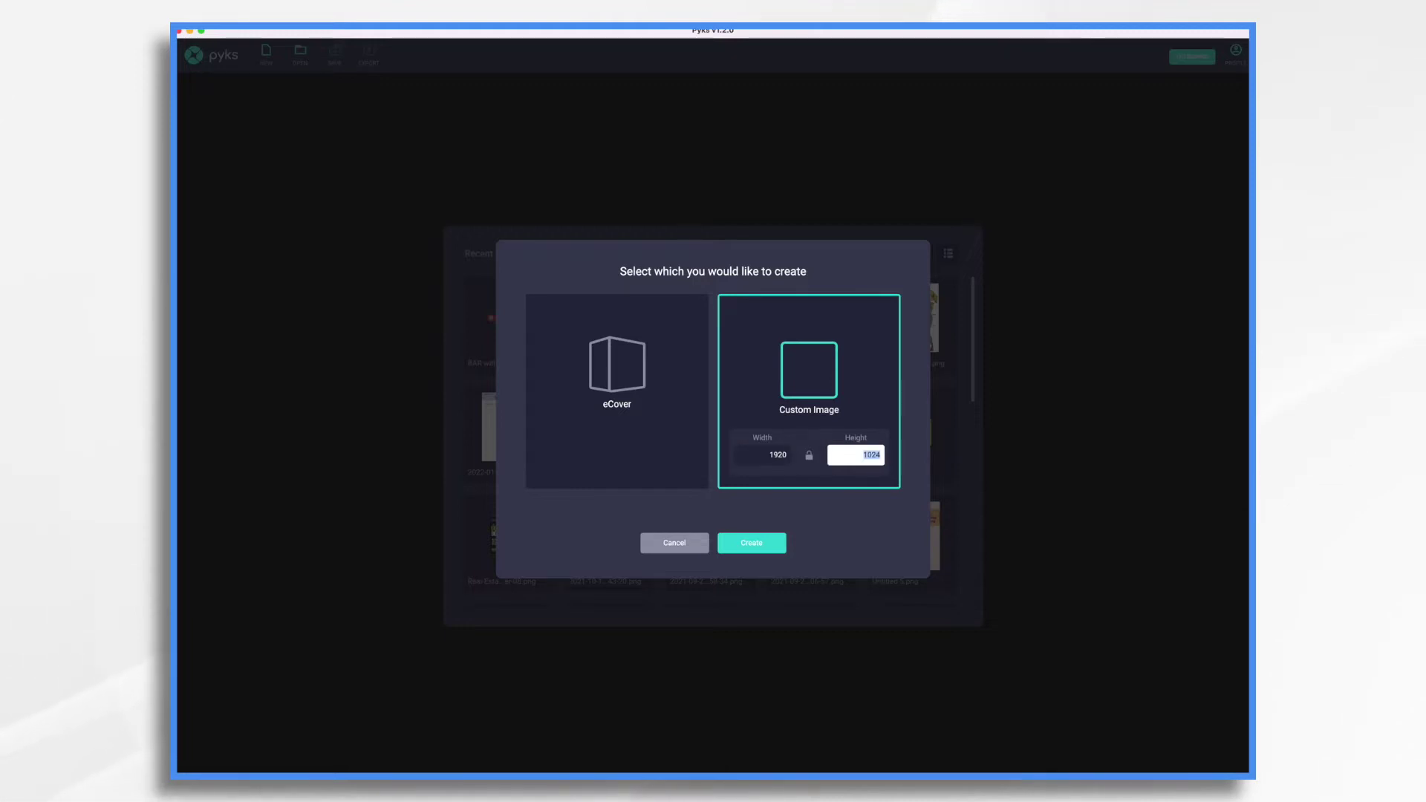
{"action": "type", "text": "1080"}
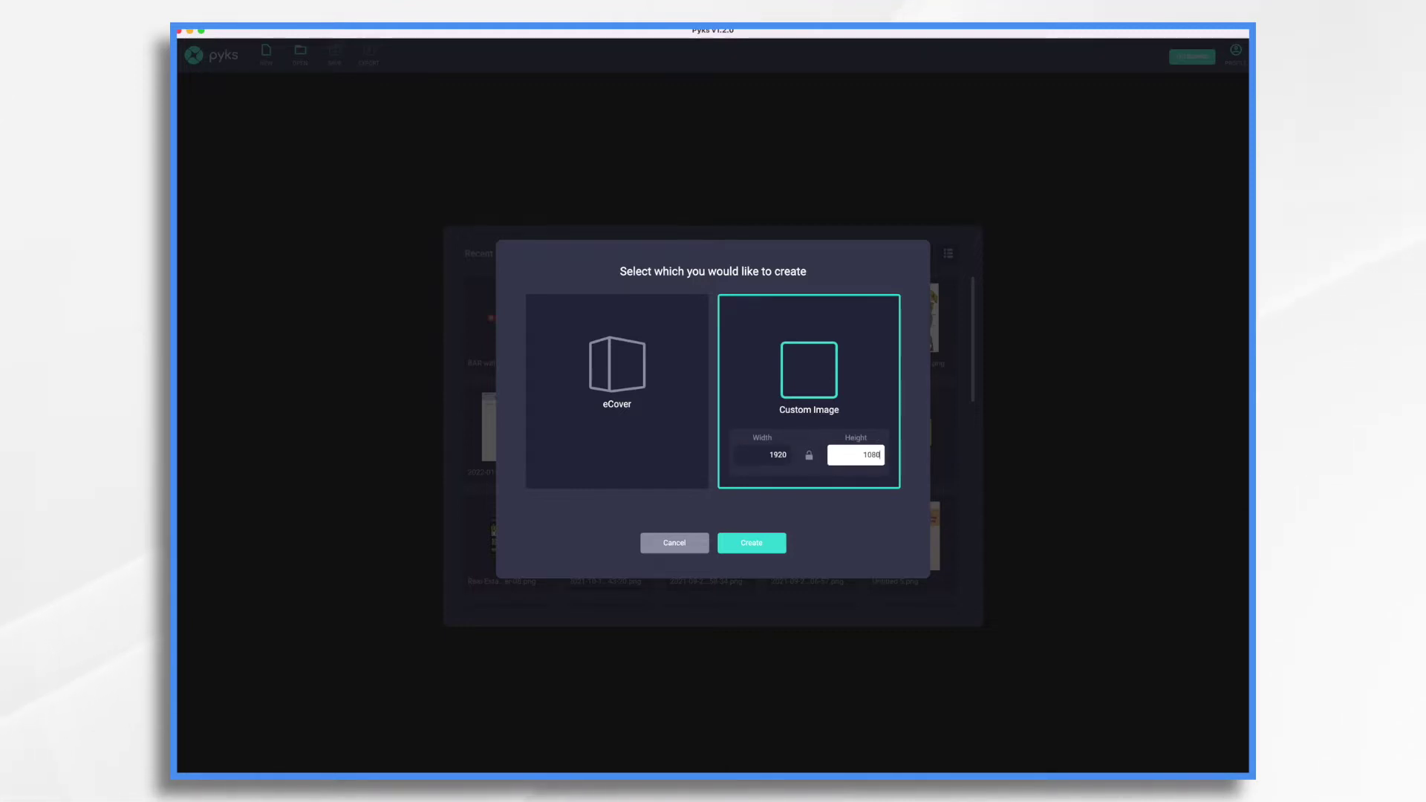
{"action": "left_click", "coordinate": [755, 545]}
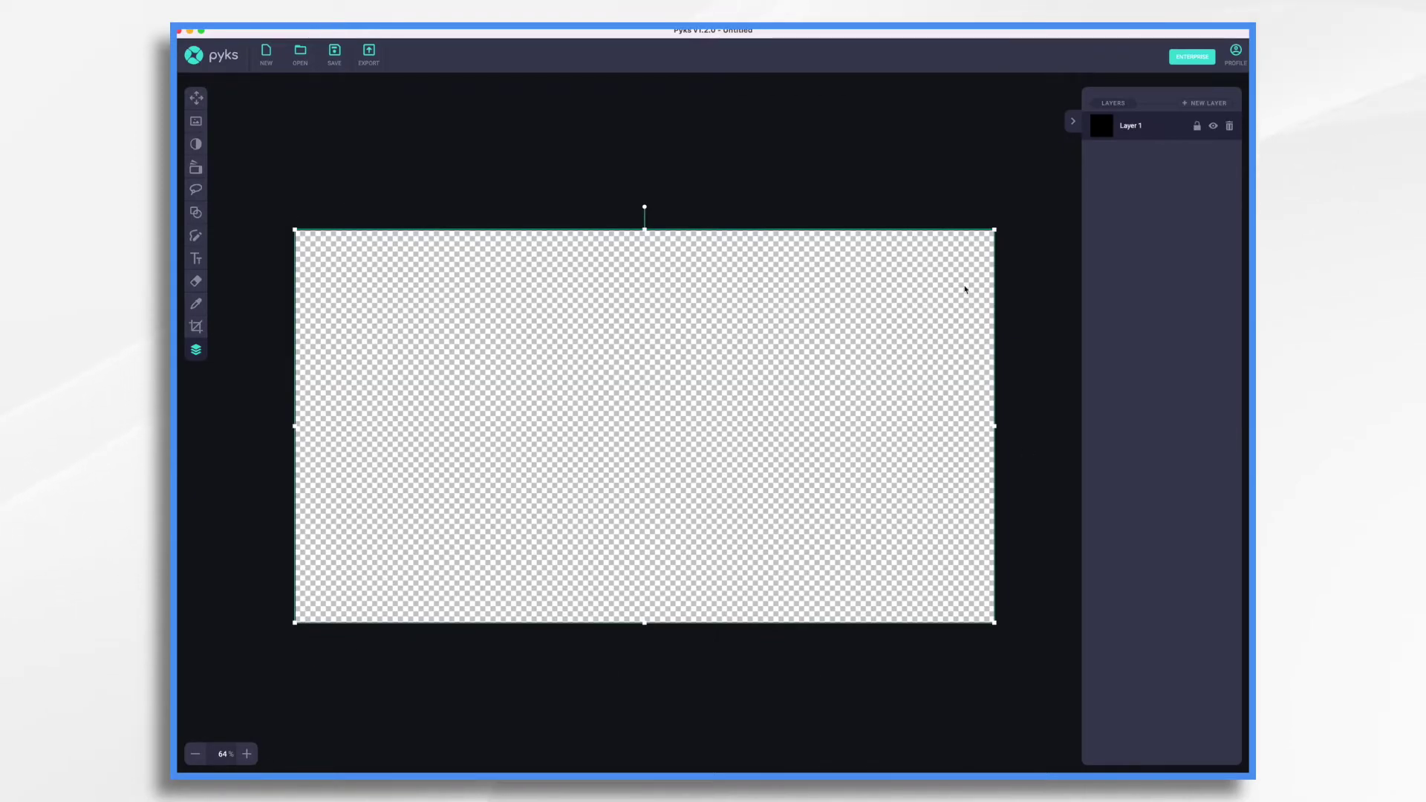
Draw a black rectangle bar across the bottom of the Pyks canvas, ready for a new fill.
{"action": "left_click", "coordinate": [1182, 784]}
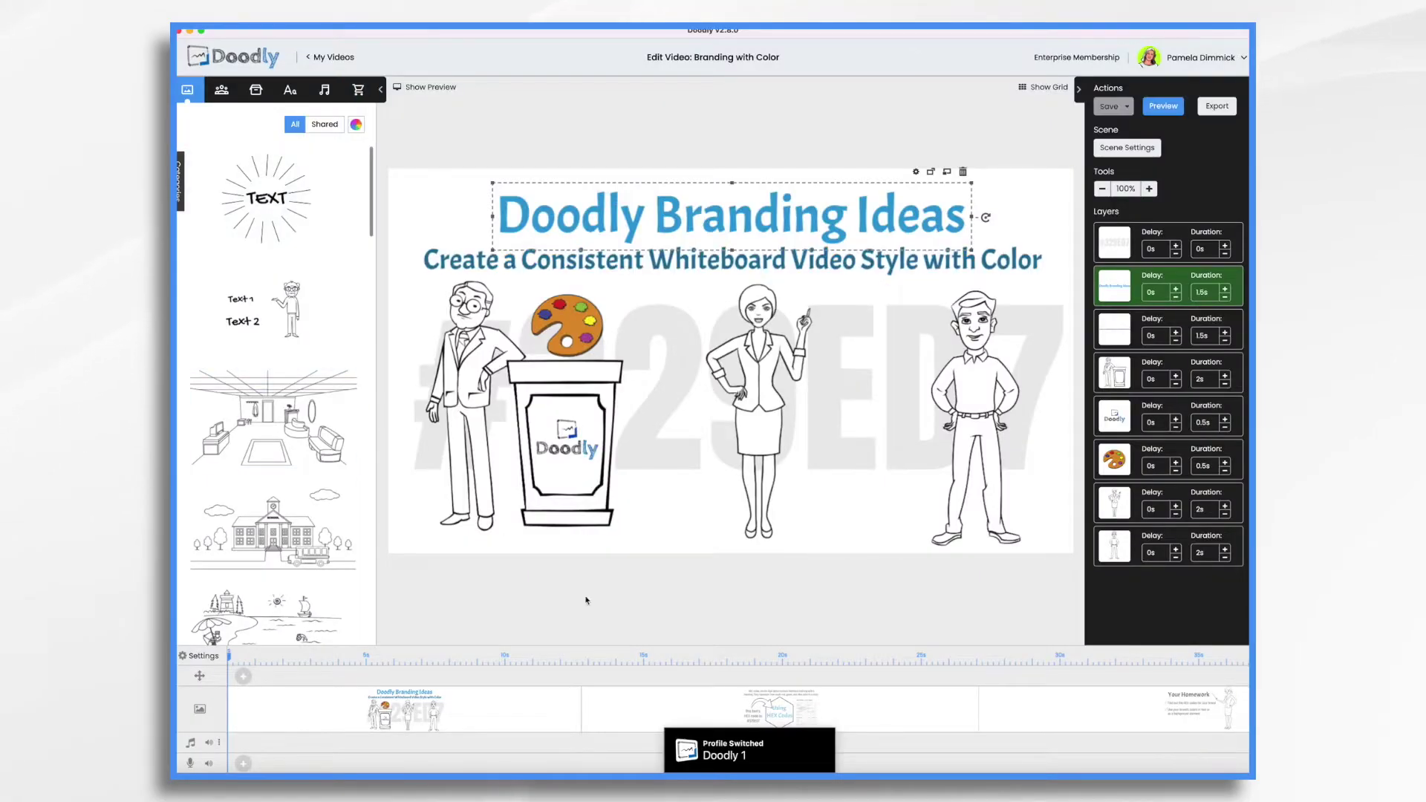
{"action": "key", "text": "super+Tab"}
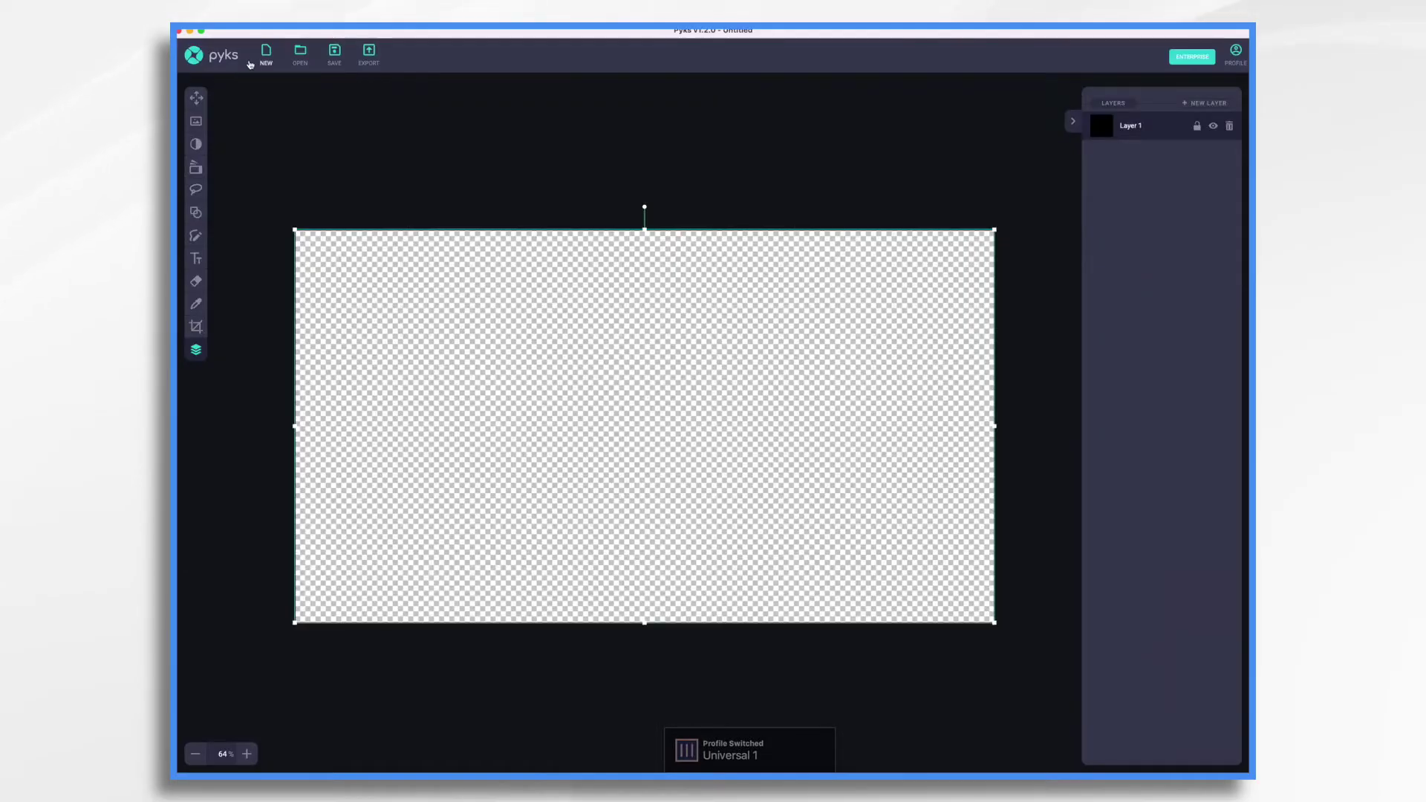
{"action": "left_click", "coordinate": [198, 212]}
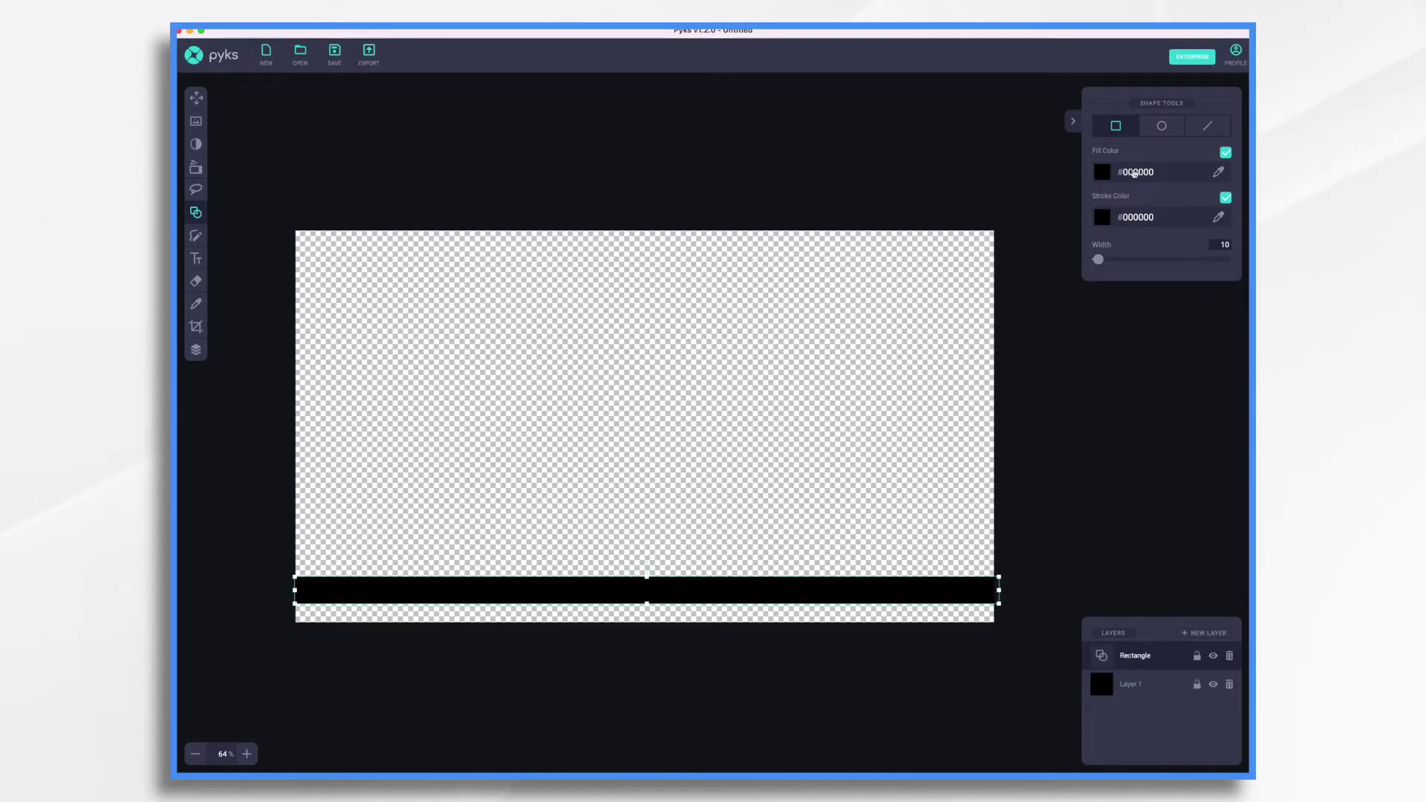
{"action": "left_click", "coordinate": [1142, 175]}
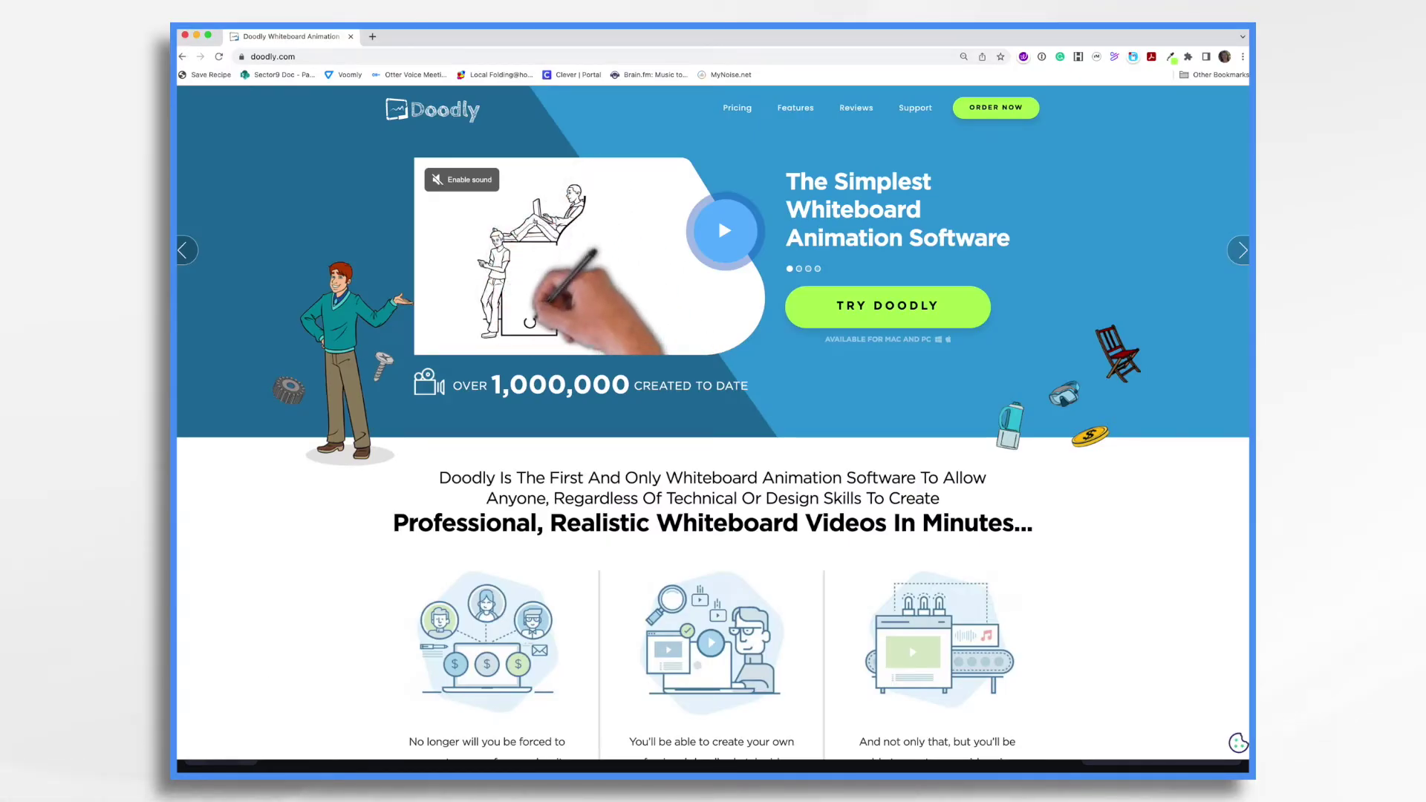
Copy the dark blue #20729D from the Eye Dropper palette.
{"action": "left_click", "coordinate": [1171, 57]}
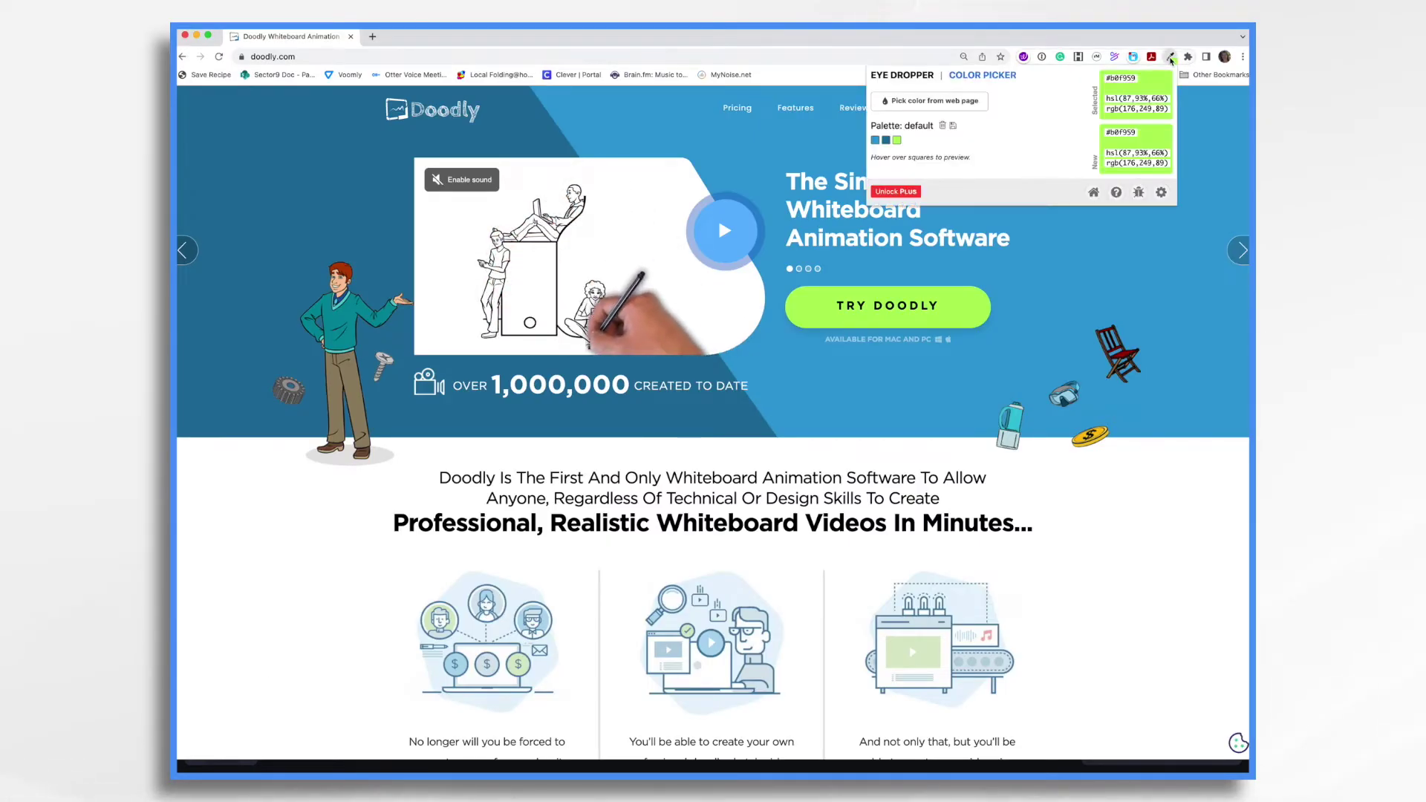
{"action": "left_click", "coordinate": [888, 141]}
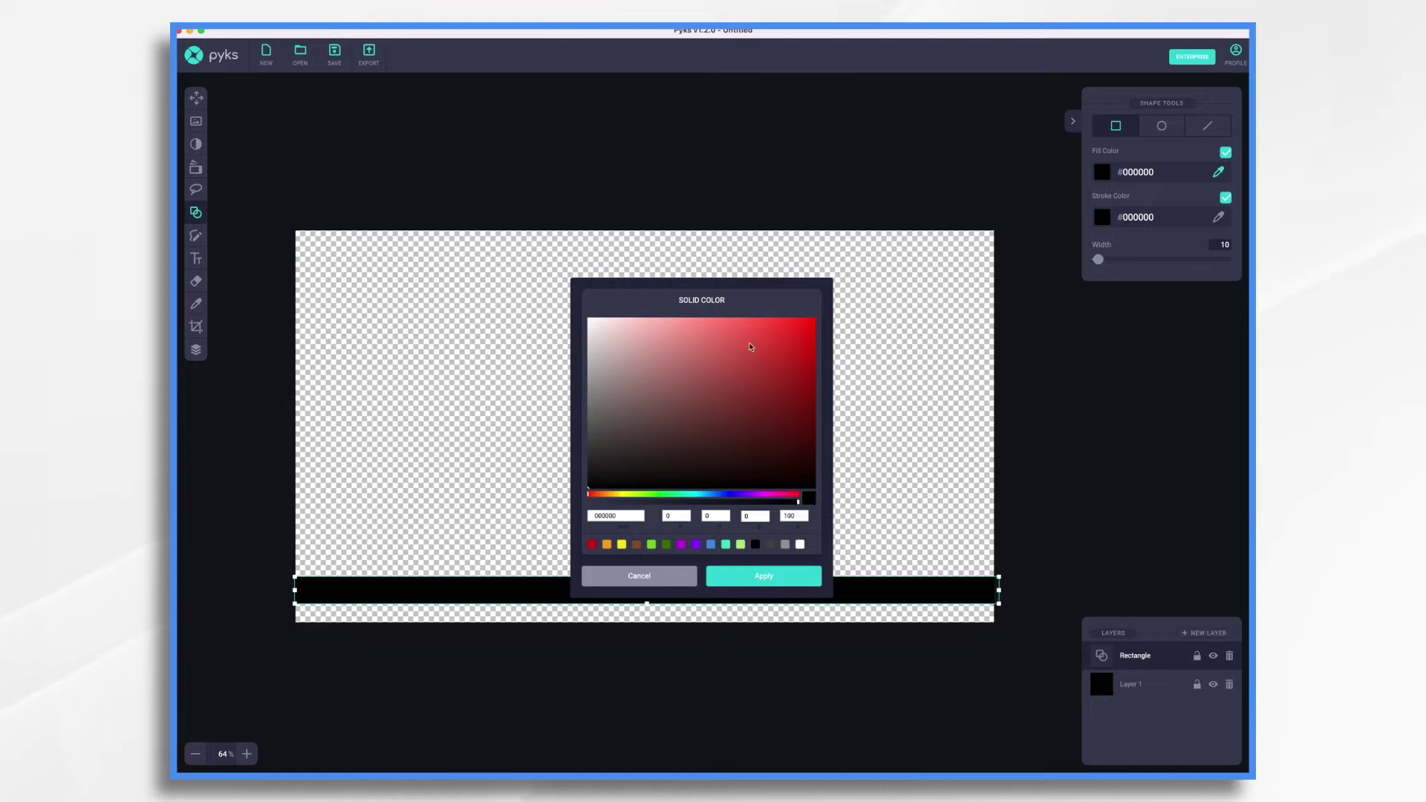
Fill the bottom bar with #20729D and remove its black outline.
{"action": "double_click", "coordinate": [615, 516]}
{"action": "type", "text": "20729d"}
{"action": "left_click", "coordinate": [763, 576]}
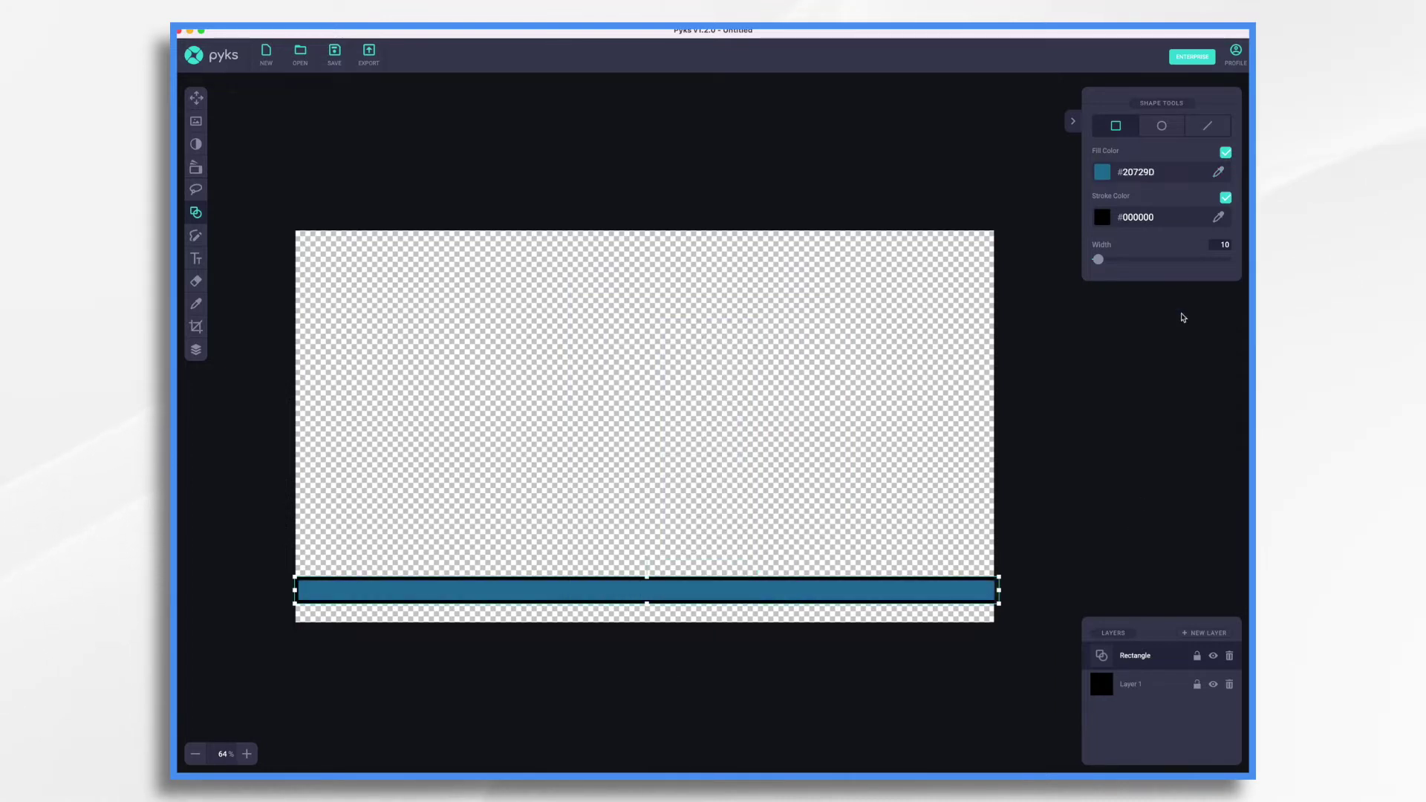
{"action": "left_click", "coordinate": [1226, 199]}
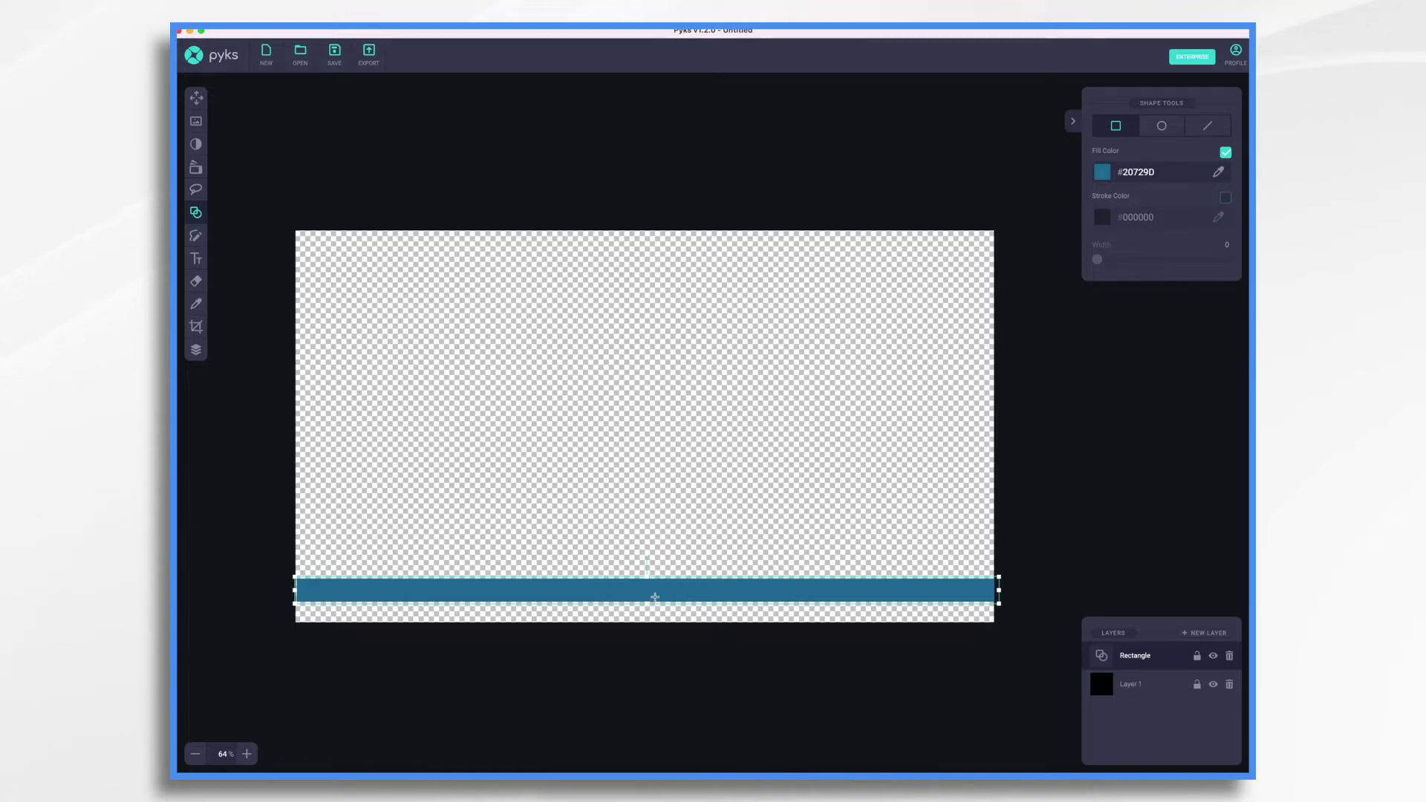
Stretch the bar along the full canvas bottom edge and draw a second bar above it.
{"action": "left_click", "coordinate": [193, 99]}
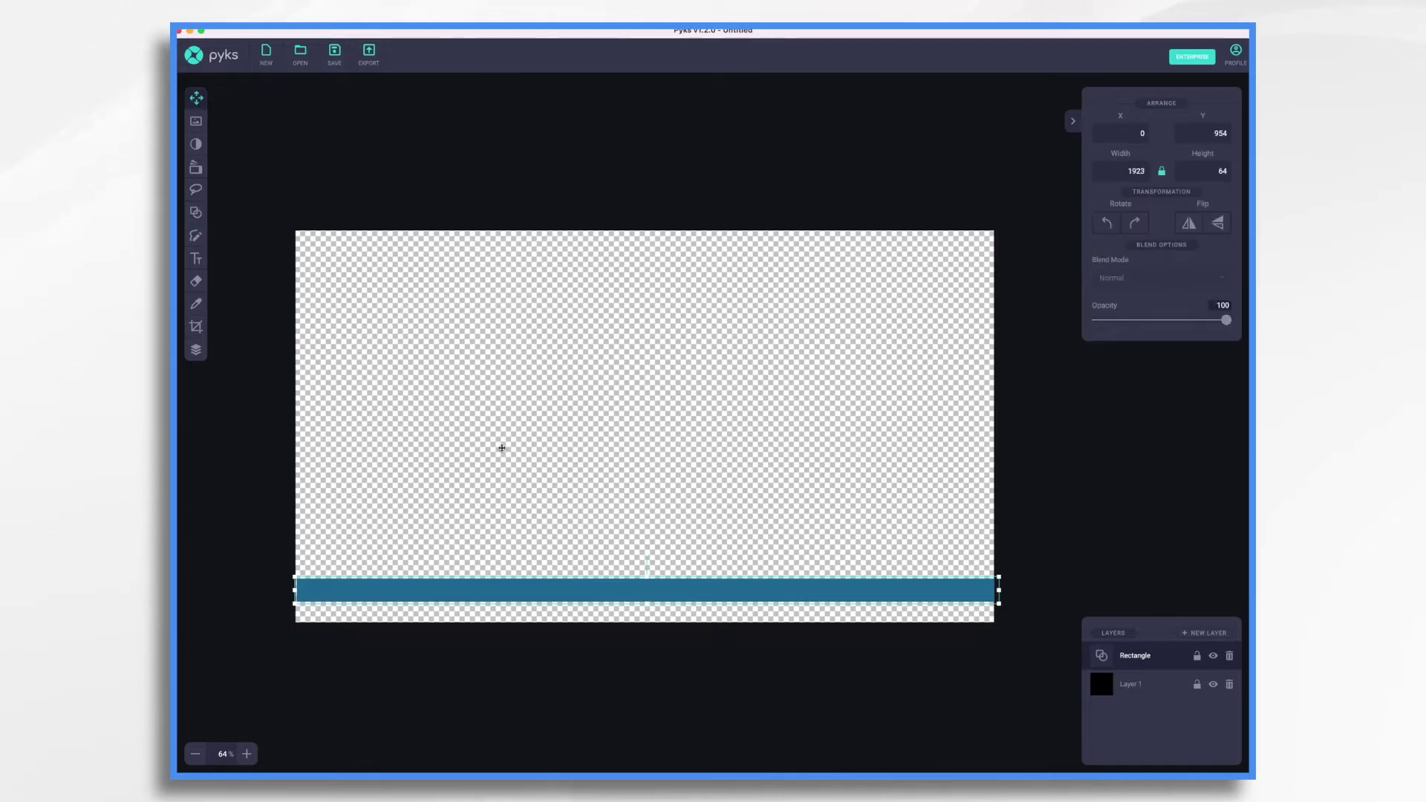
{"action": "left_click_drag", "start_coordinate": [572, 592], "coordinate": [567, 610]}
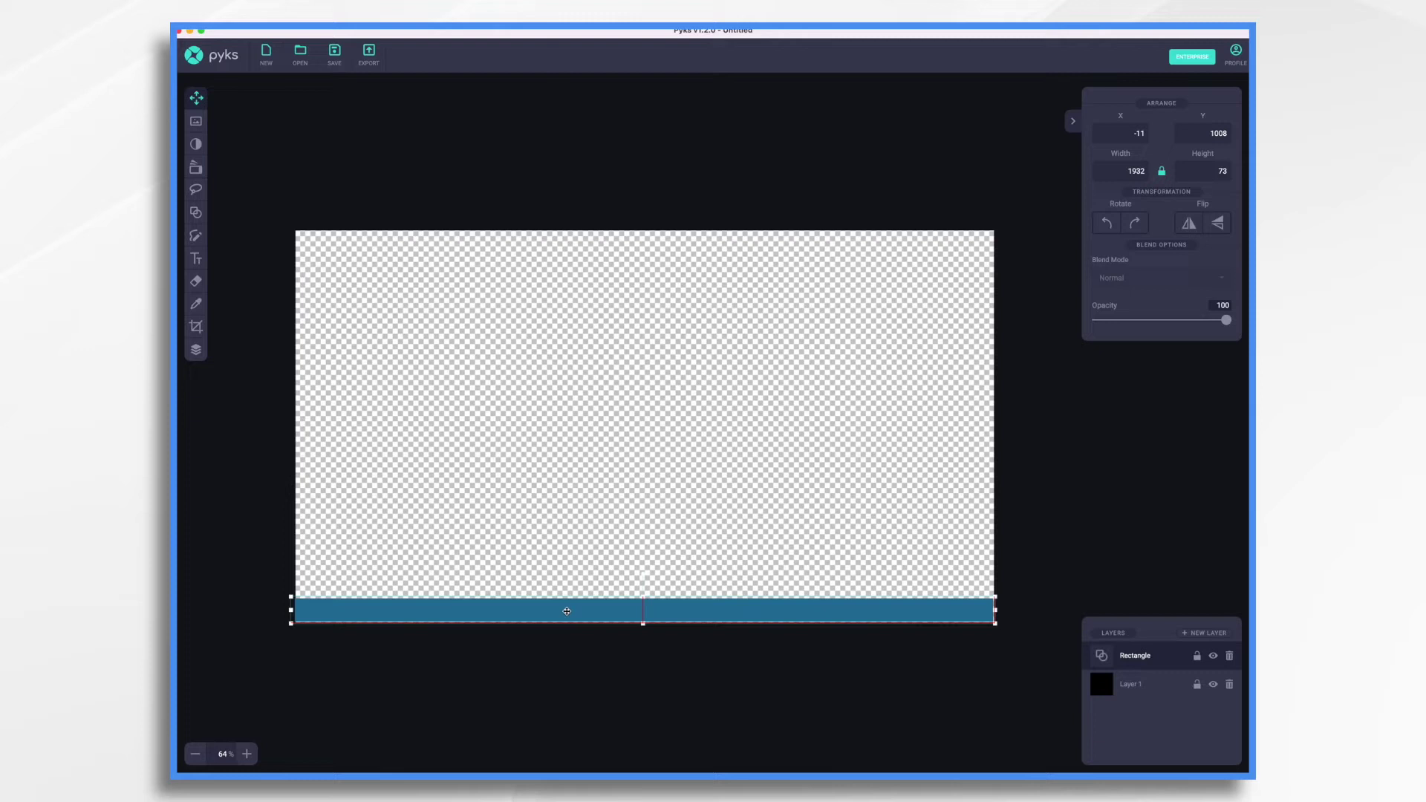
{"action": "left_click_drag", "start_coordinate": [289, 609], "coordinate": [269, 609]}
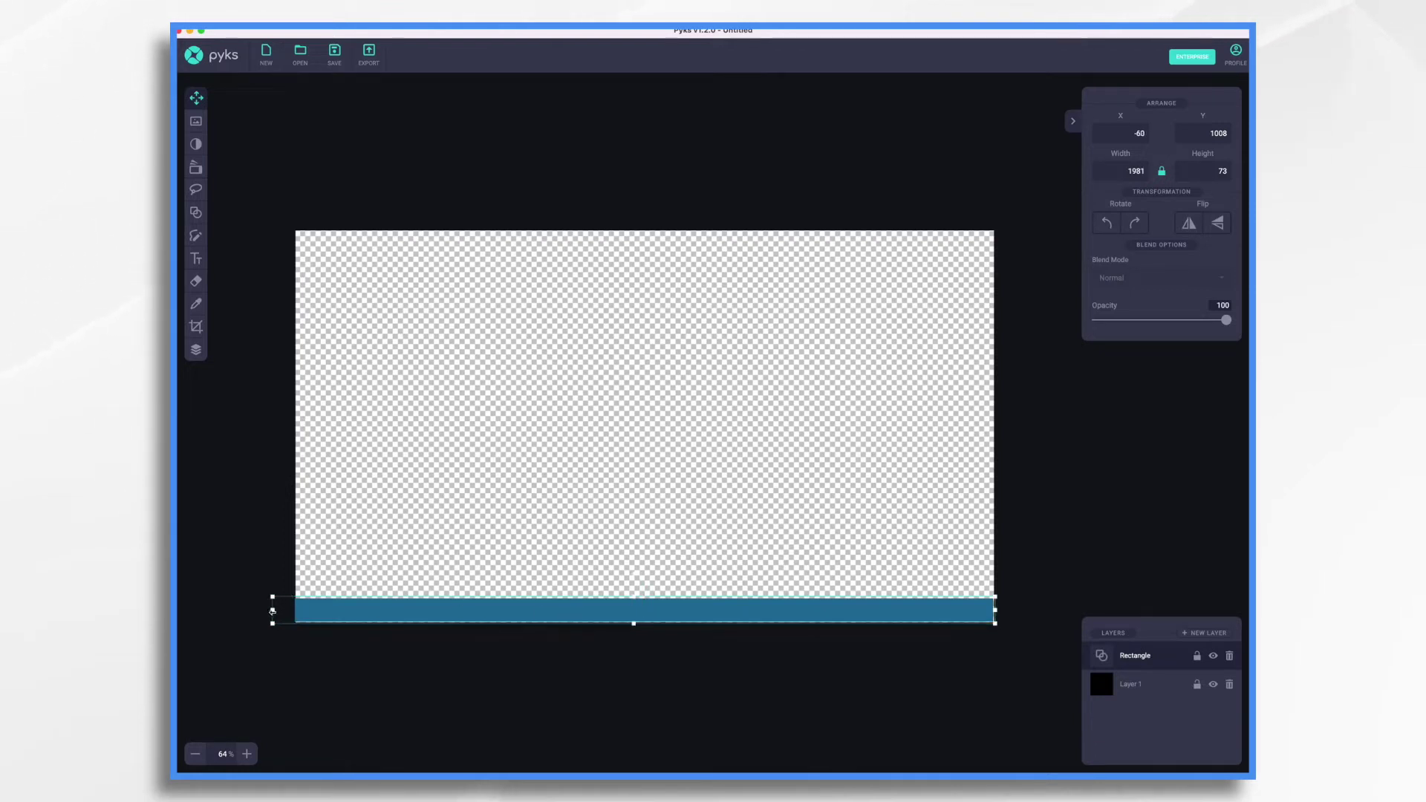
{"action": "left_click_drag", "start_coordinate": [672, 609], "coordinate": [646, 628]}
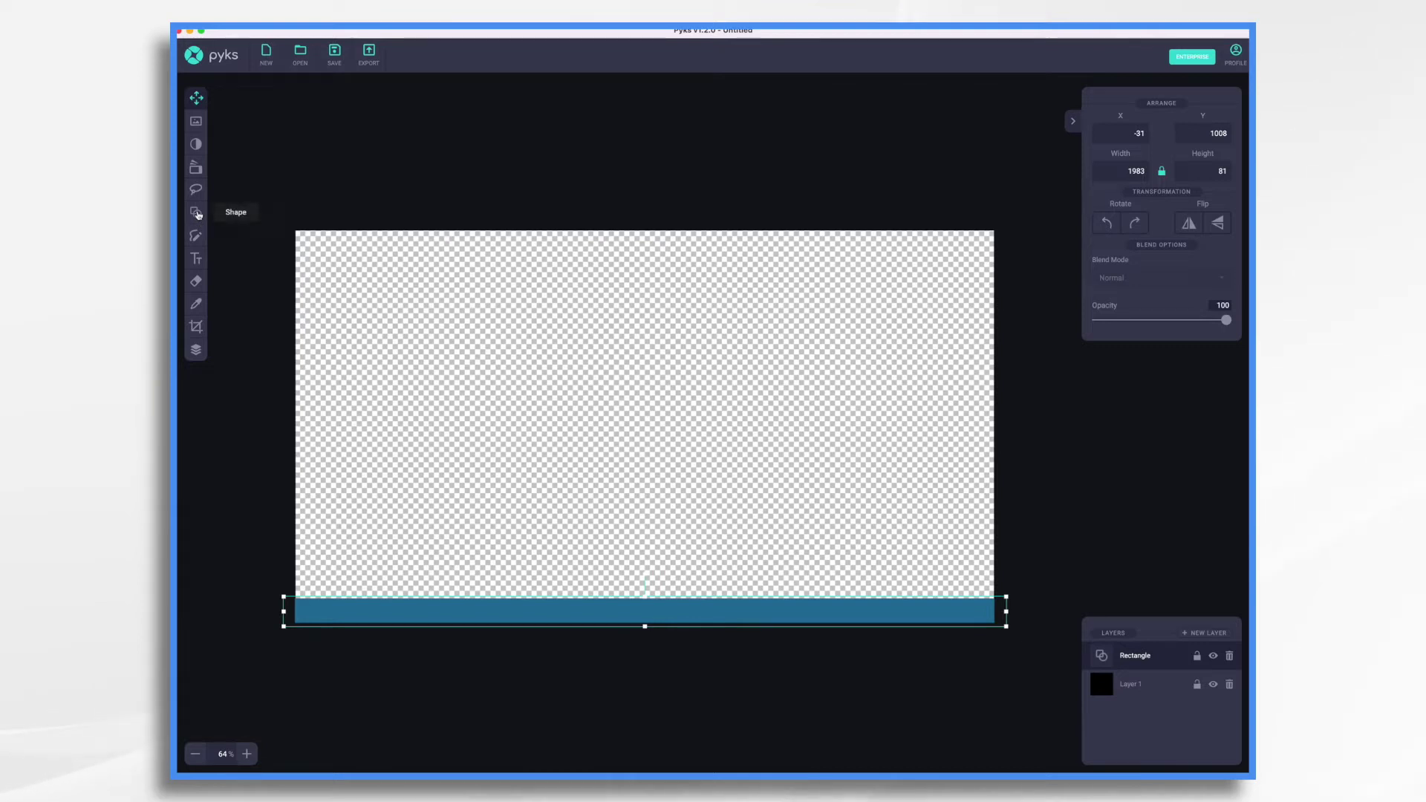
{"action": "left_click", "coordinate": [196, 214]}
{"action": "left_click_drag", "start_coordinate": [346, 525], "coordinate": [1007, 558]}
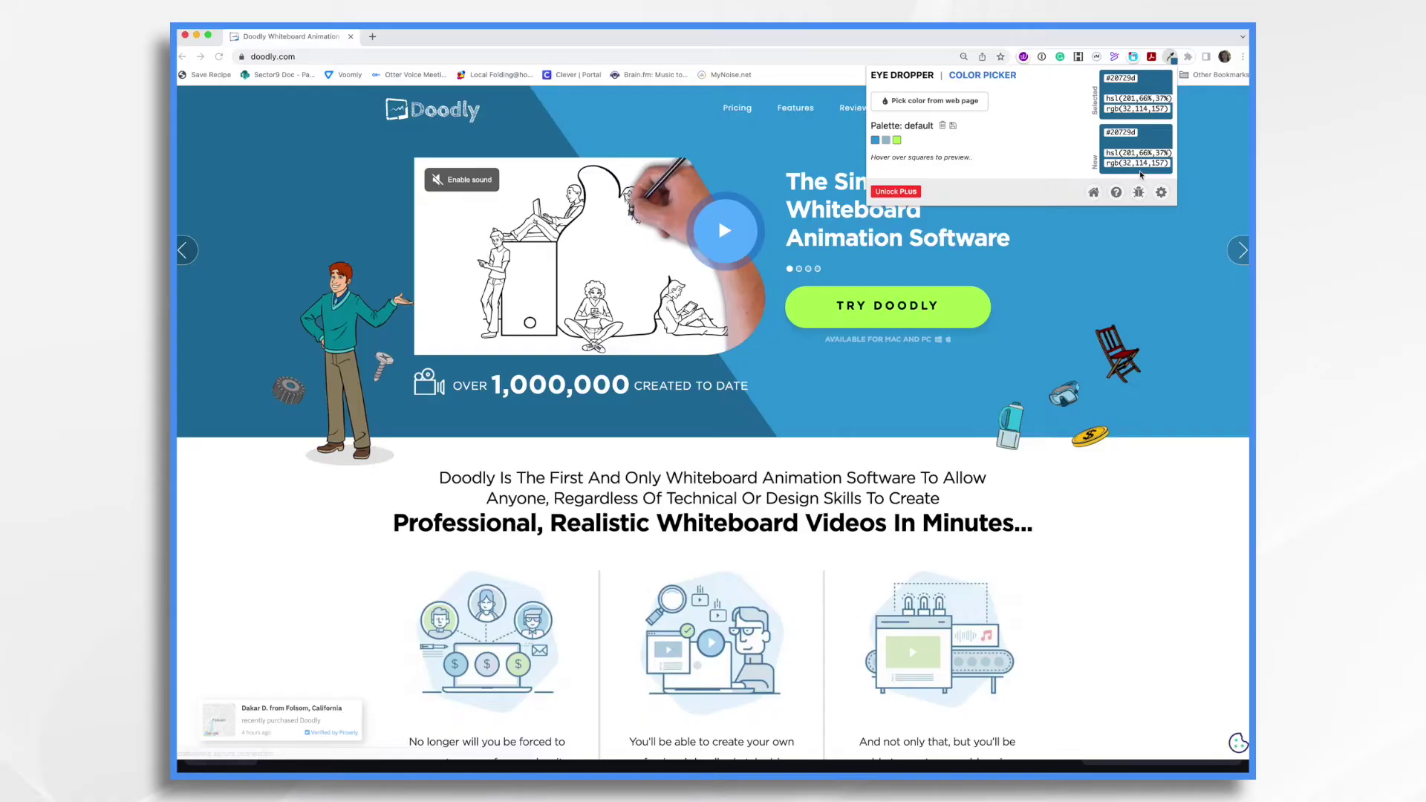
Copy the lighter blue #329ED7 from the Eye Dropper palette.
{"action": "left_click", "coordinate": [875, 140]}
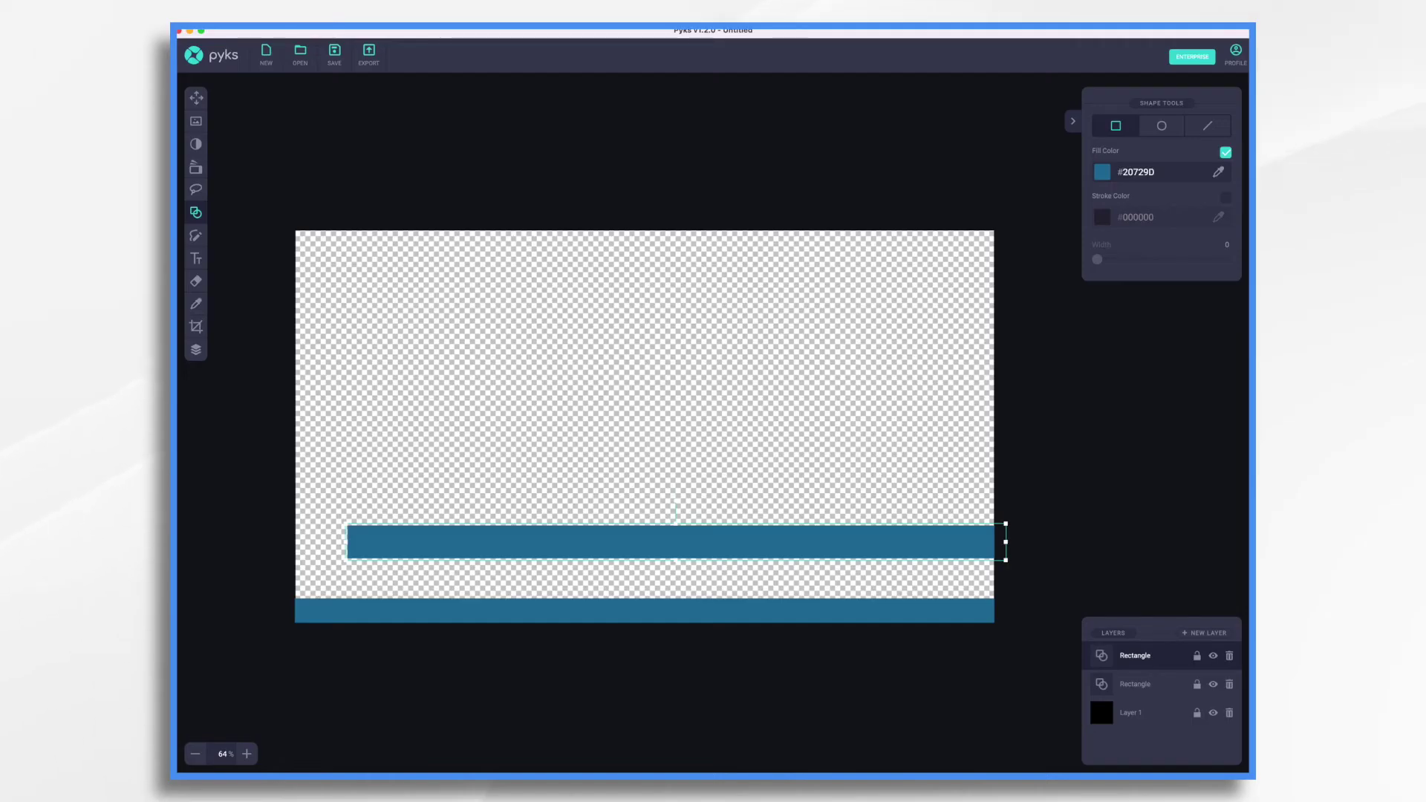
Fill the second bar with #329ED7 and move it down over the bottom bar's right half.
{"action": "left_click", "coordinate": [1162, 173]}
{"action": "type", "text": "329ED7"}
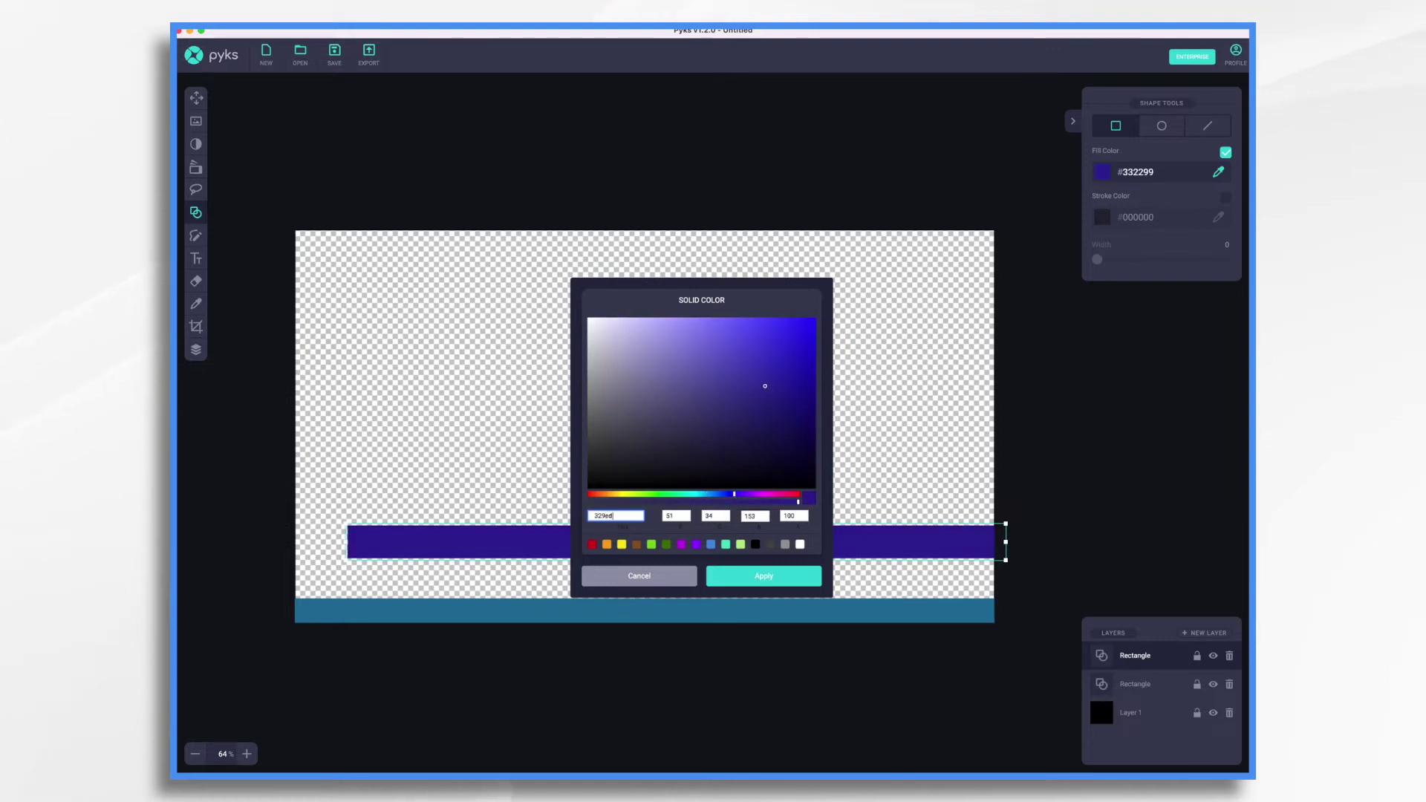
{"action": "left_click", "coordinate": [763, 576]}
{"action": "left_click", "coordinate": [196, 97]}
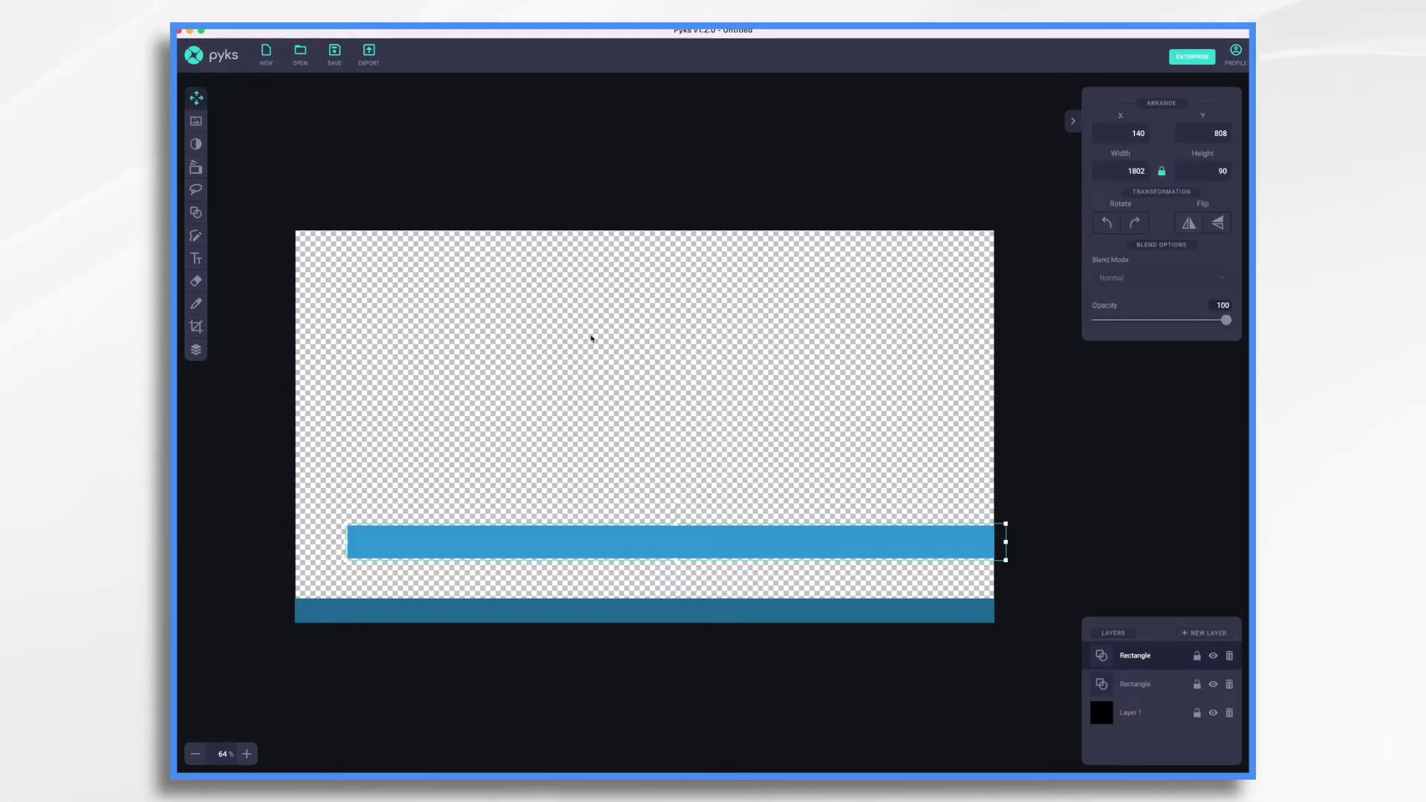
{"action": "left_click_drag", "start_coordinate": [670, 547], "coordinate": [974, 621]}
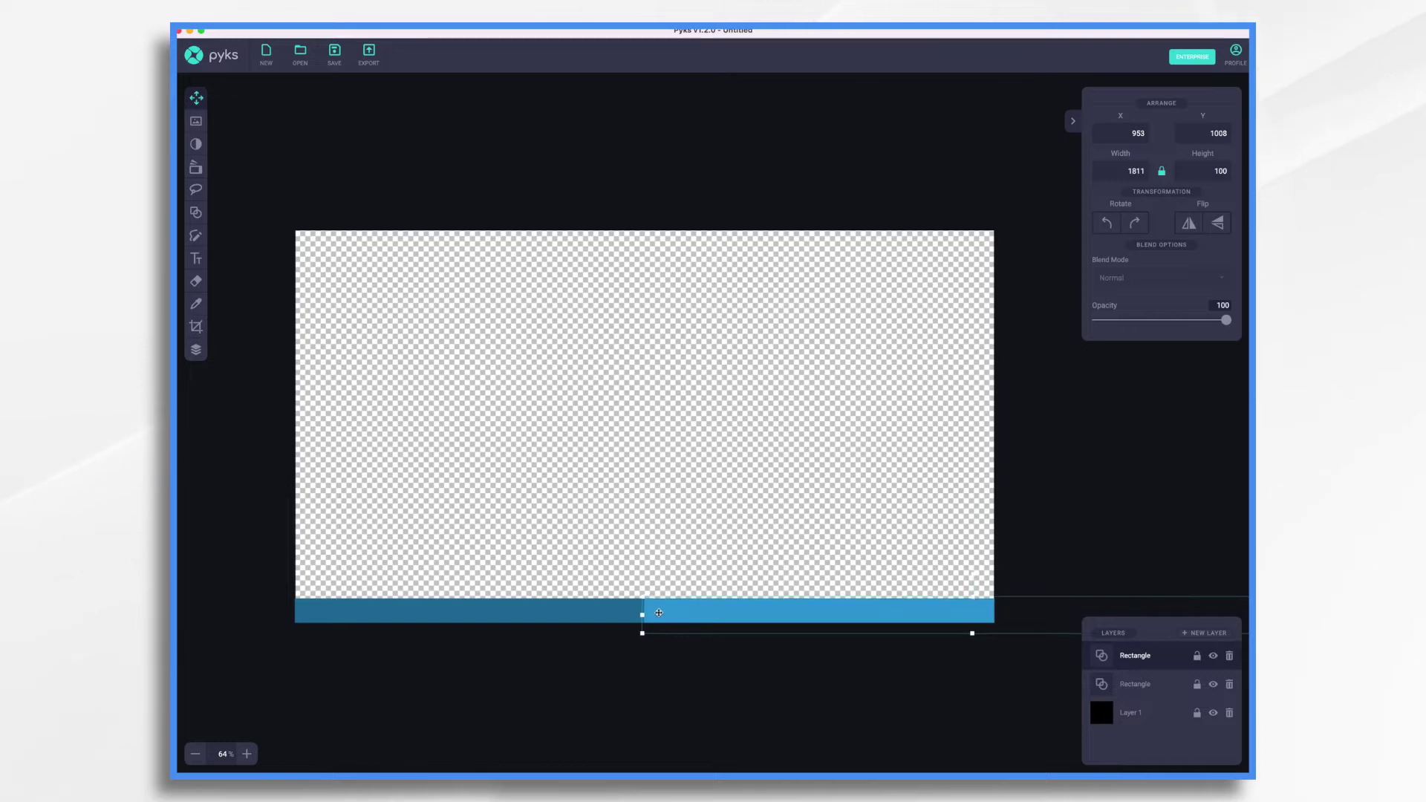
{"action": "key", "text": "super+z"}
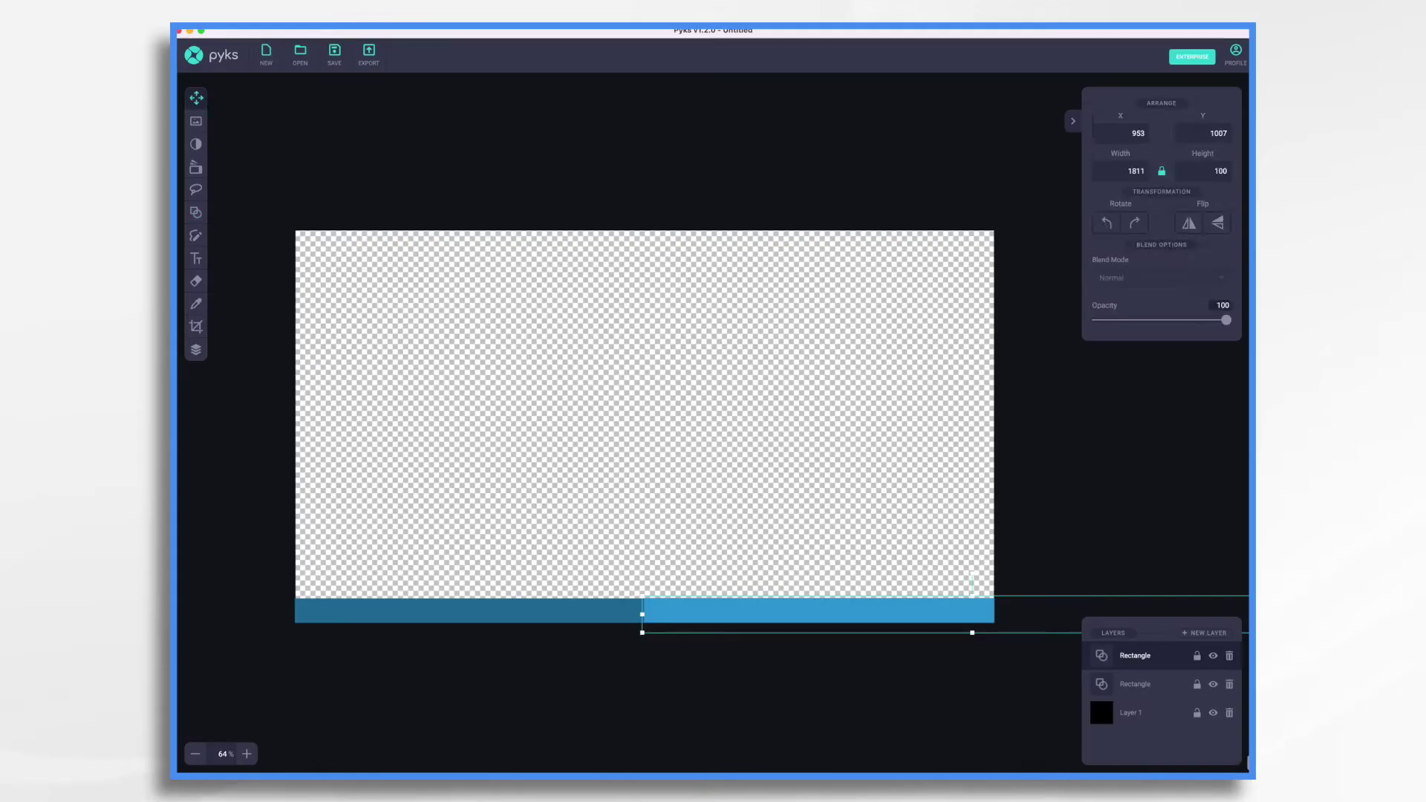
Add a small light-blue diamond at the bar's centre and lengthen it into a slanted strip.
{"action": "mouse_move", "coordinate": [641, 423]}
{"action": "left_mouse_down"}
{"action": "mouse_move", "coordinate": [672, 443]}
{"action": "mouse_move", "coordinate": [648, 590]}
{"action": "mouse_move", "coordinate": [672, 550]}
{"action": "left_mouse_up"}
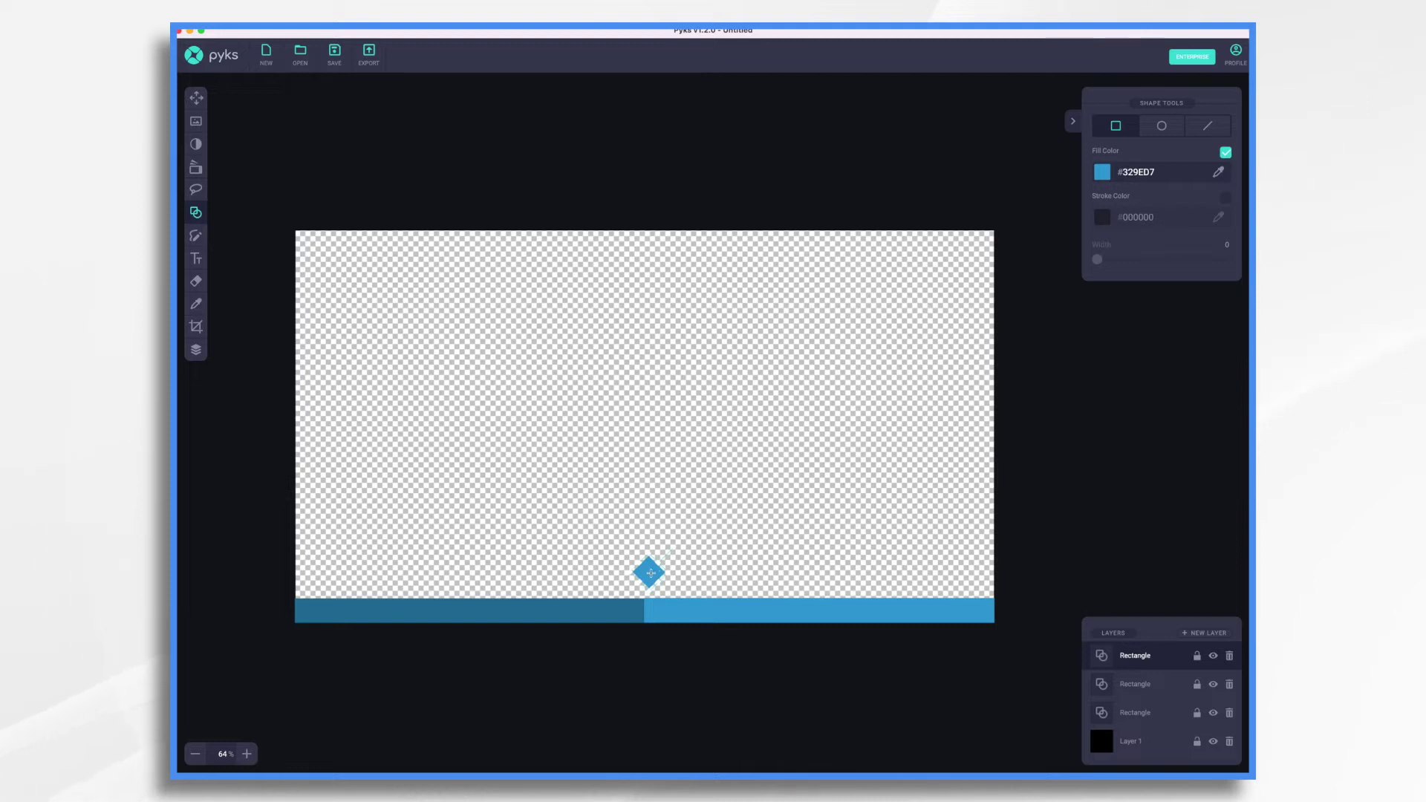
{"action": "key", "text": "v"}
{"action": "left_click_drag", "start_coordinate": [651, 573], "coordinate": [647, 616]}
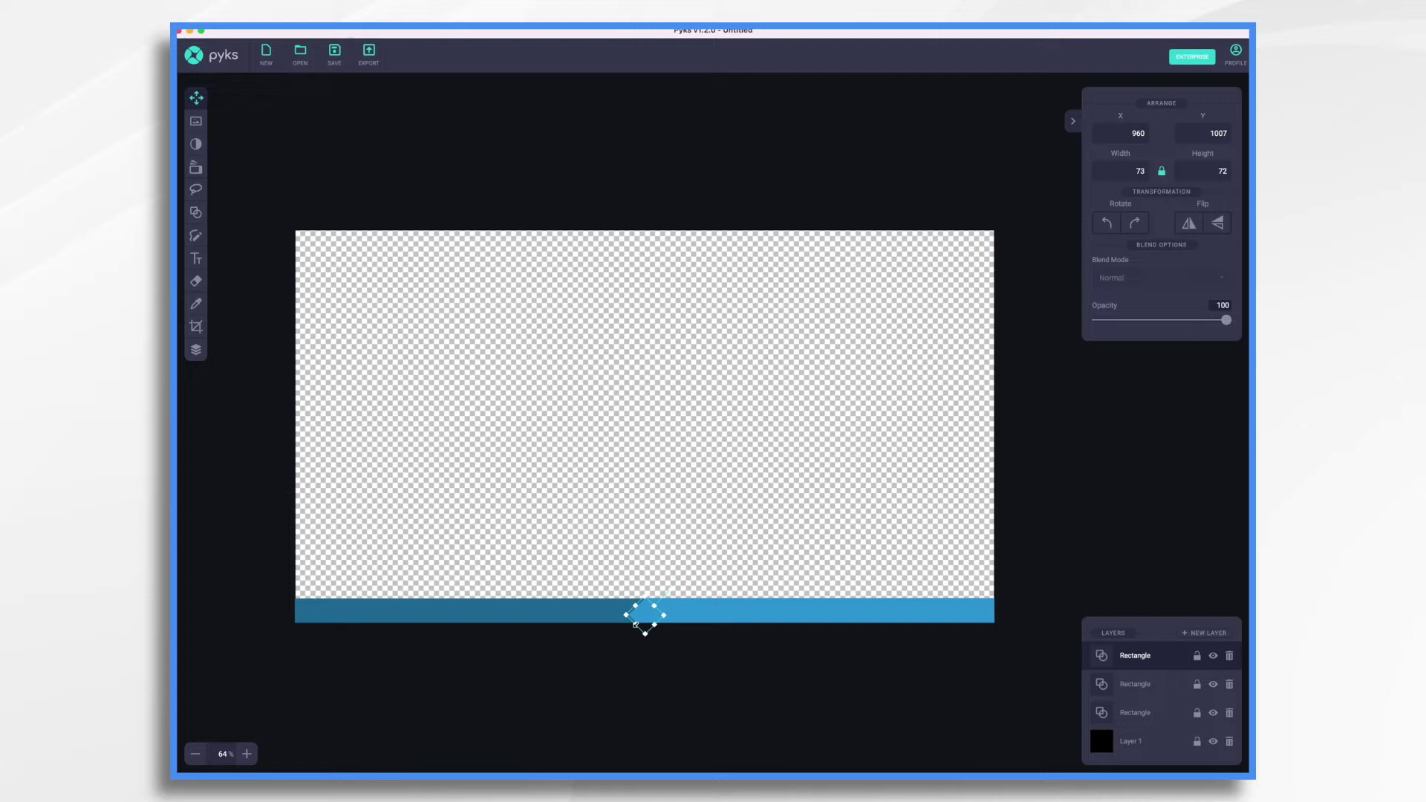
{"action": "mouse_move", "coordinate": [636, 626]}
{"action": "left_mouse_down"}
{"action": "mouse_move", "coordinate": [609, 644]}
{"action": "mouse_move", "coordinate": [647, 617]}
{"action": "left_mouse_up"}
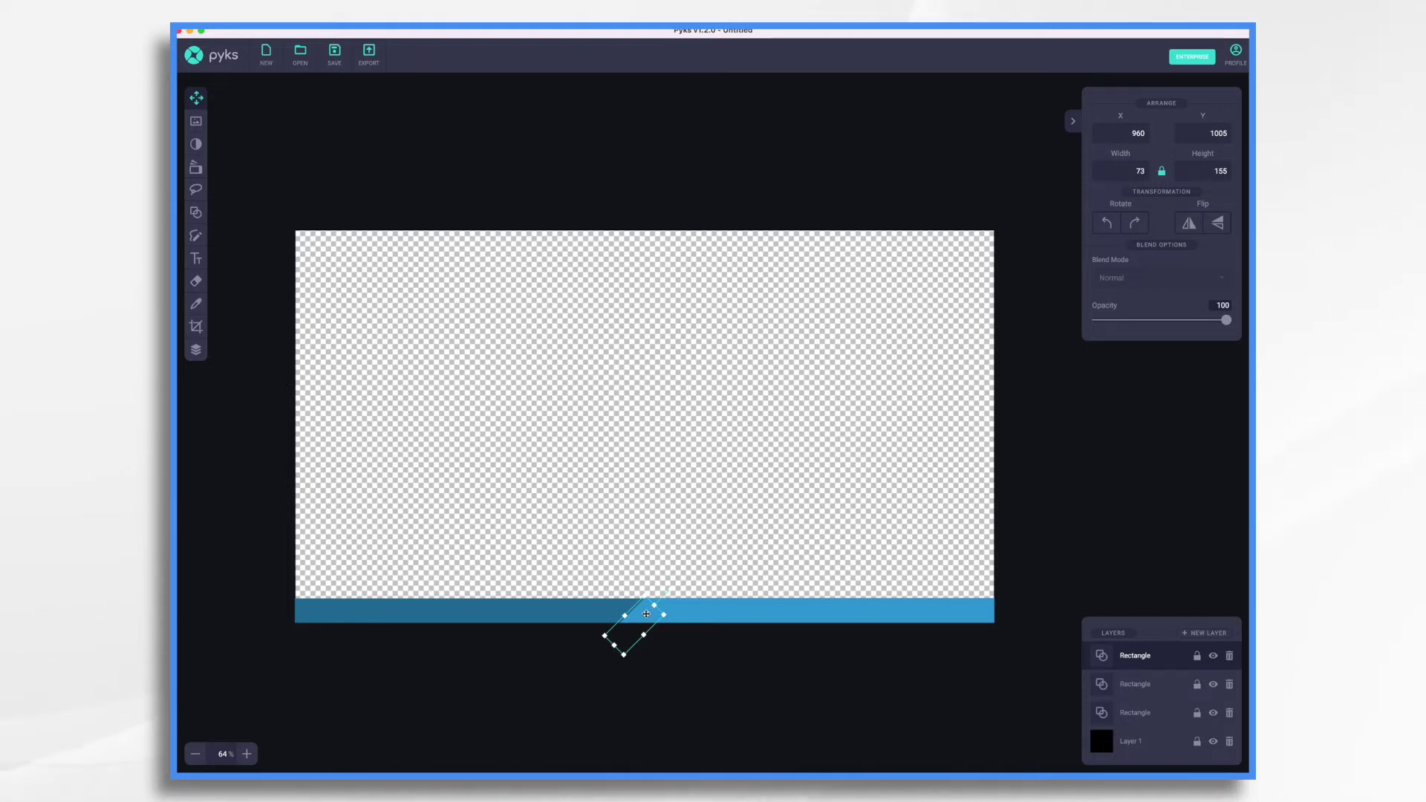
Fill the slanted strip with dark blue #20729D.
{"action": "left_click", "coordinate": [197, 213]}
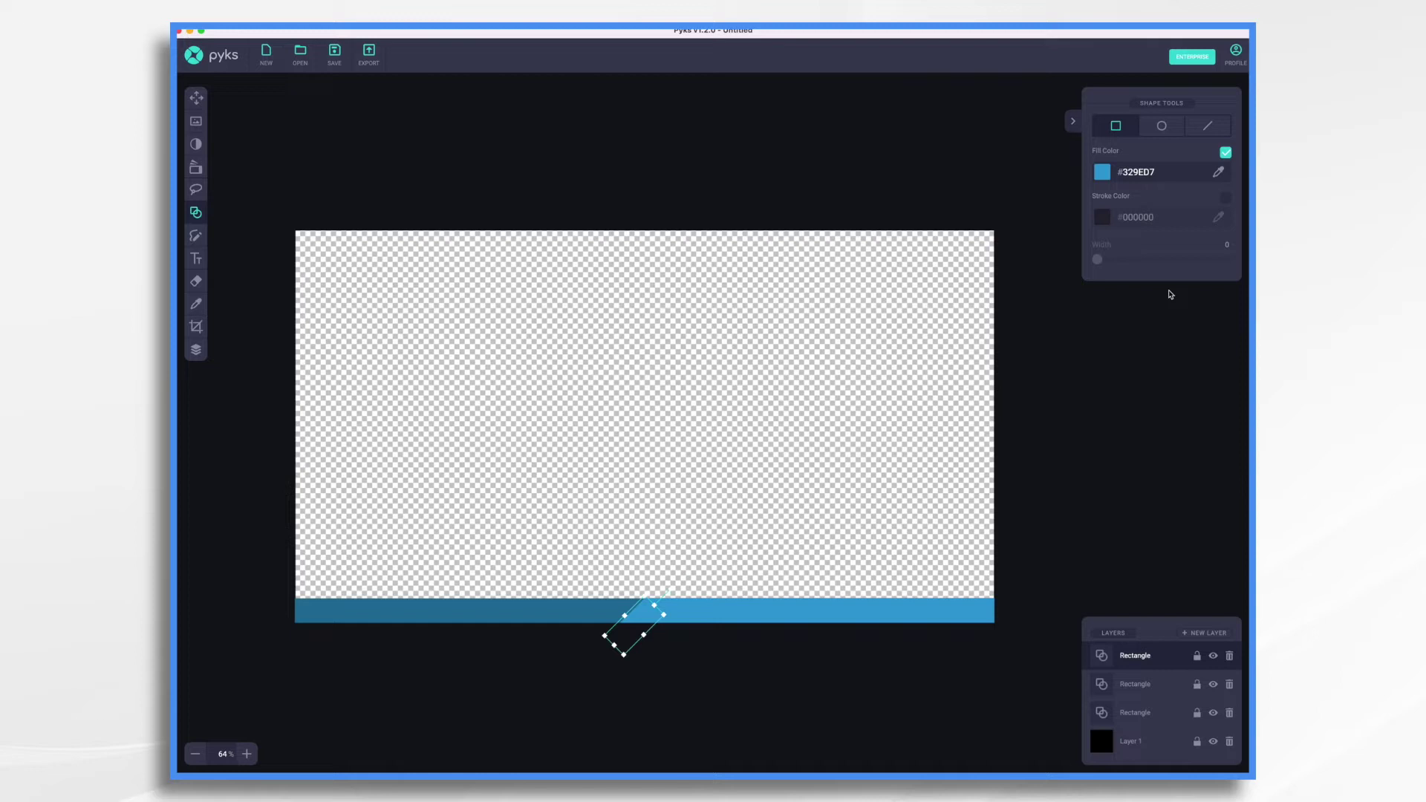
{"action": "left_click", "coordinate": [1157, 173]}
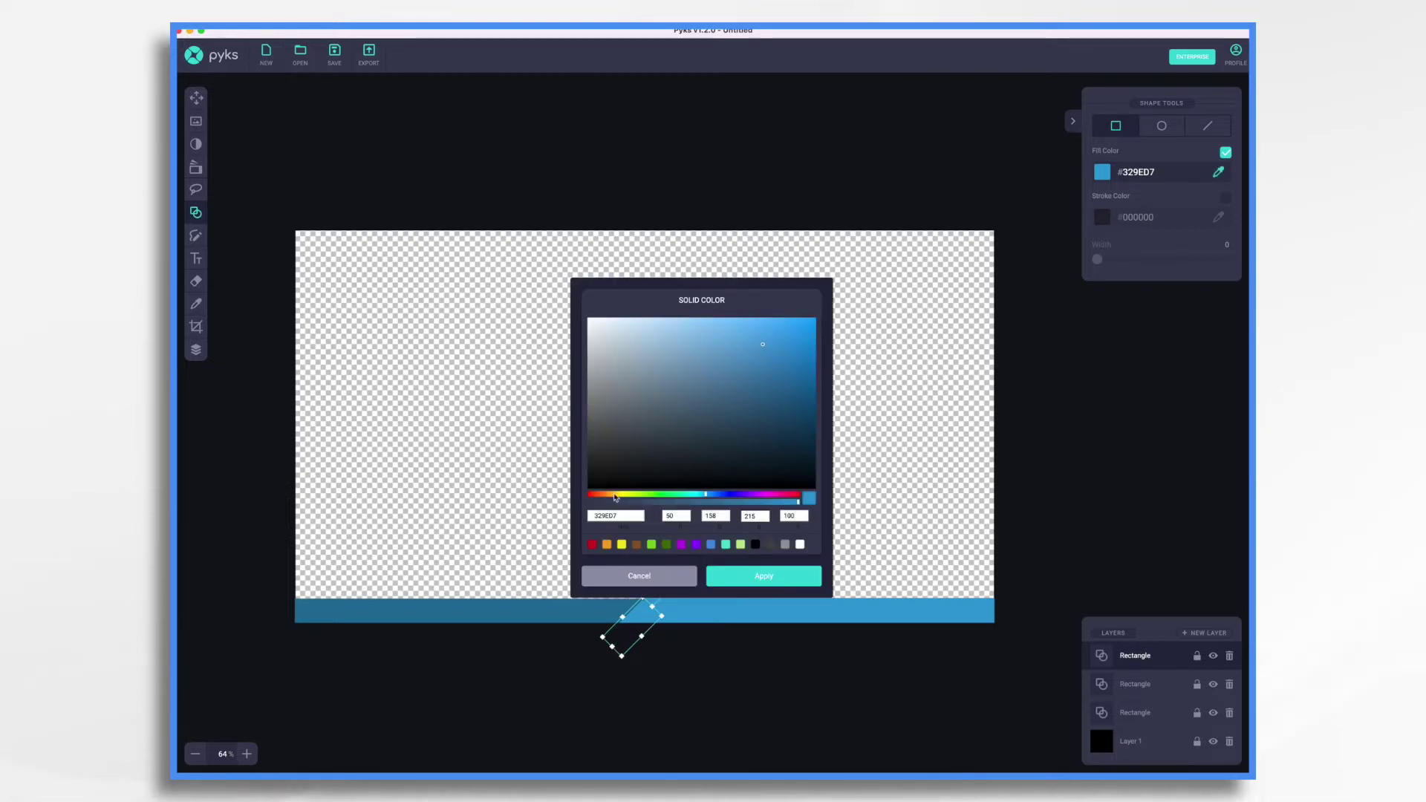
{"action": "type", "text": "20729D"}
{"action": "left_click", "coordinate": [759, 576]}
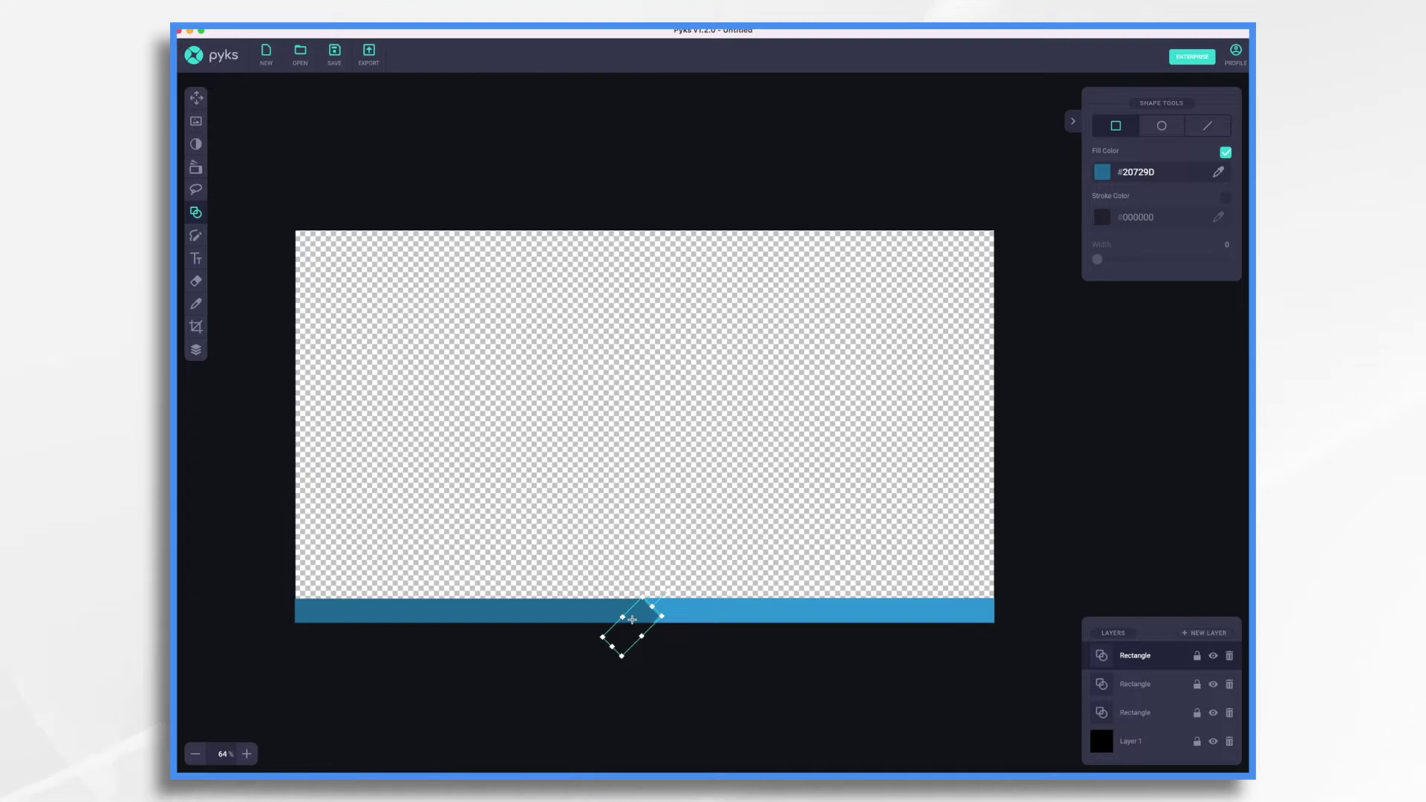
Snap the strip to the canvas centre, zoom to 80%, and select the bottom bar.
{"action": "left_click_drag", "start_coordinate": [632, 619], "coordinate": [654, 644]}
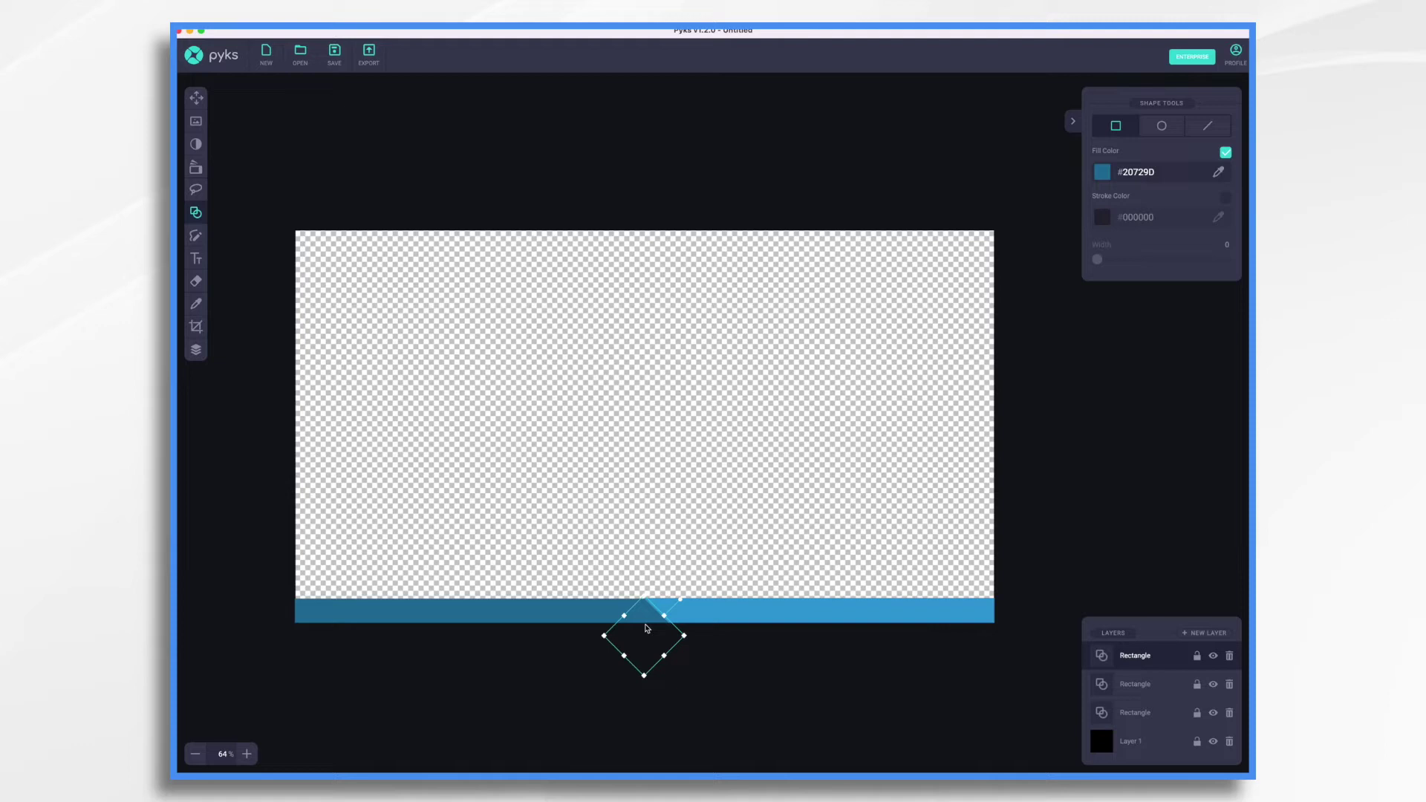
{"action": "left_click_drag", "start_coordinate": [646, 625], "coordinate": [646, 626]}
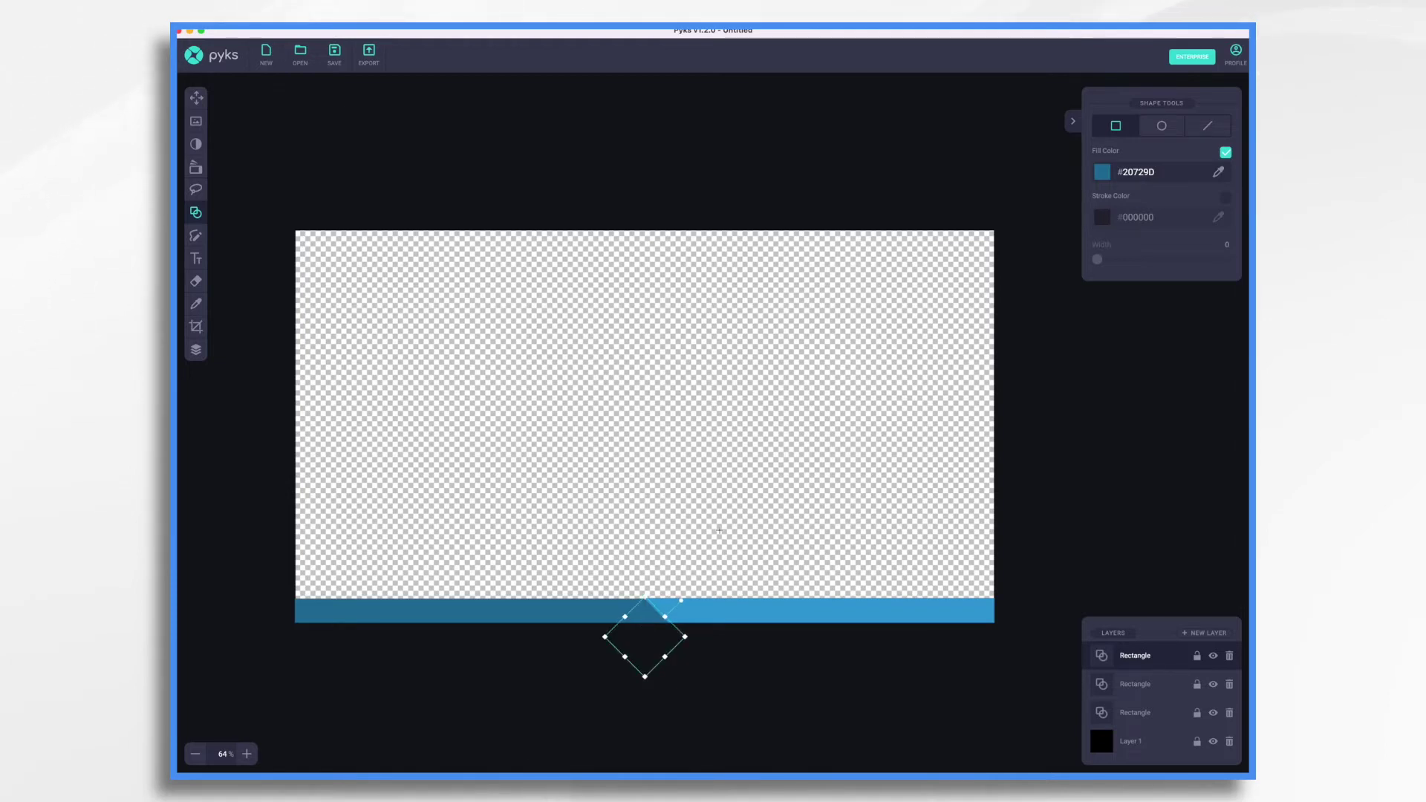
{"action": "left_click", "coordinate": [720, 528]}
{"action": "left_click", "coordinate": [247, 754]}
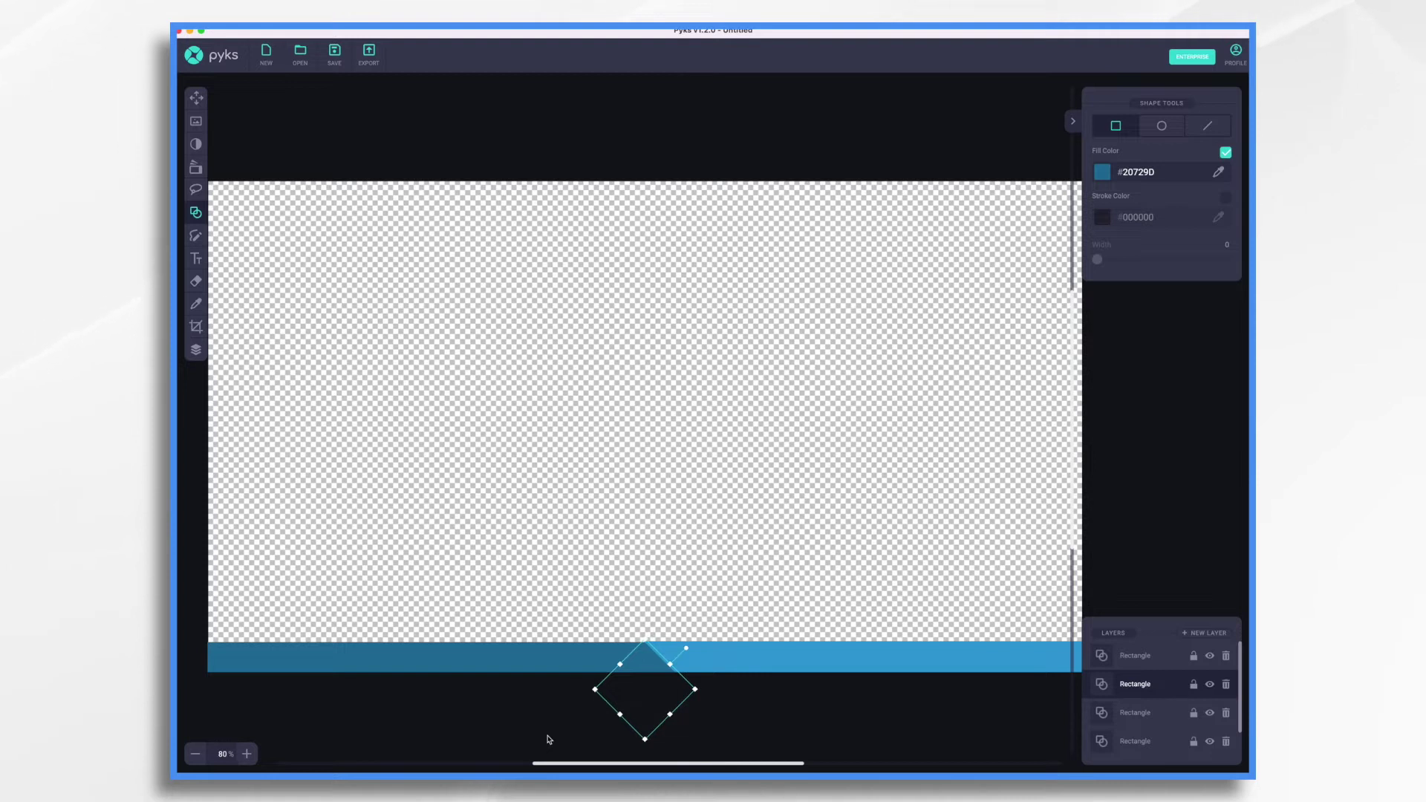
{"action": "key", "text": "v"}
{"action": "left_click", "coordinate": [375, 658]}
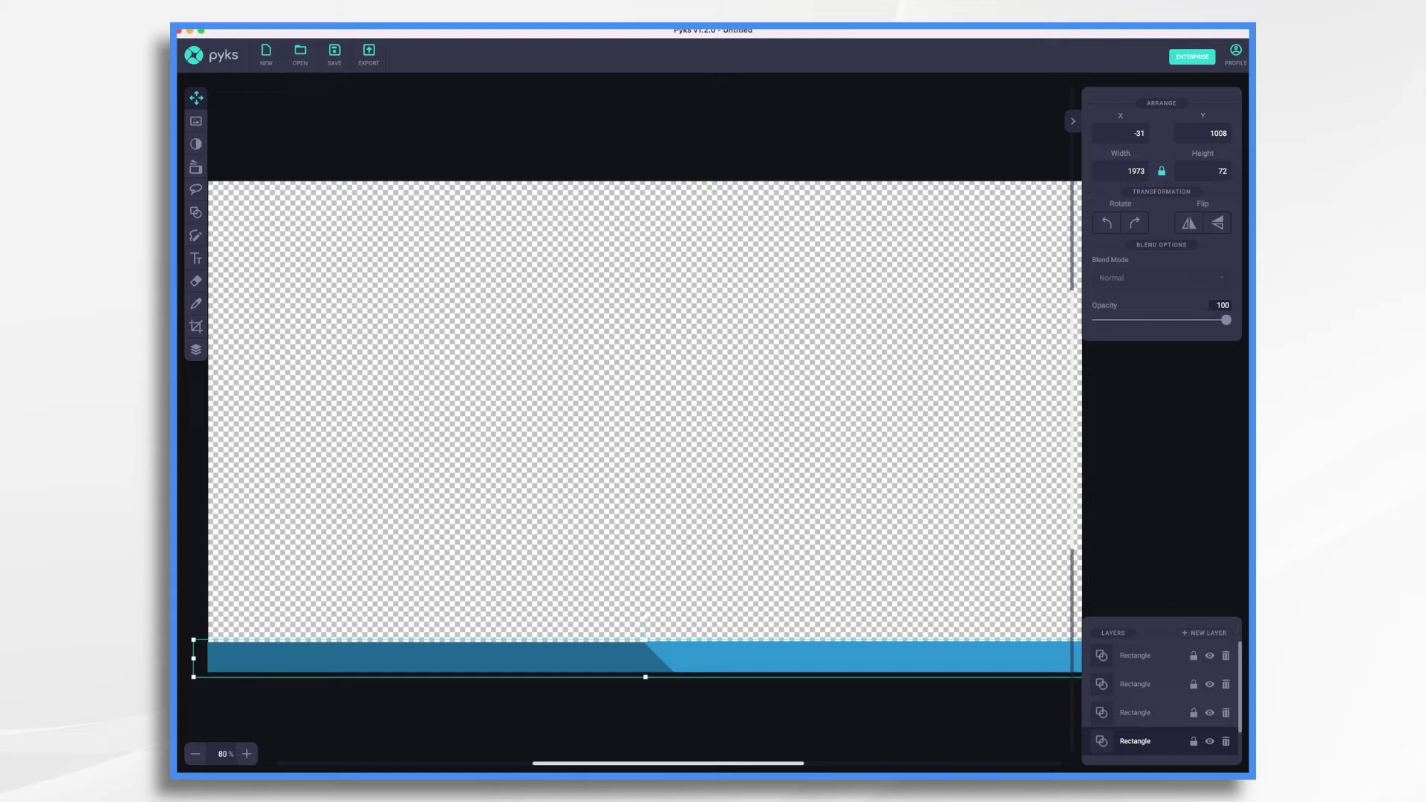
Draw a rectangle and adjust its edges to cover the entire canvas.
{"action": "left_click", "coordinate": [196, 214]}
{"action": "left_click_drag", "start_coordinate": [211, 182], "coordinate": [1108, 712]}
{"action": "left_click_drag", "start_coordinate": [637, 445], "coordinate": [617, 424]}
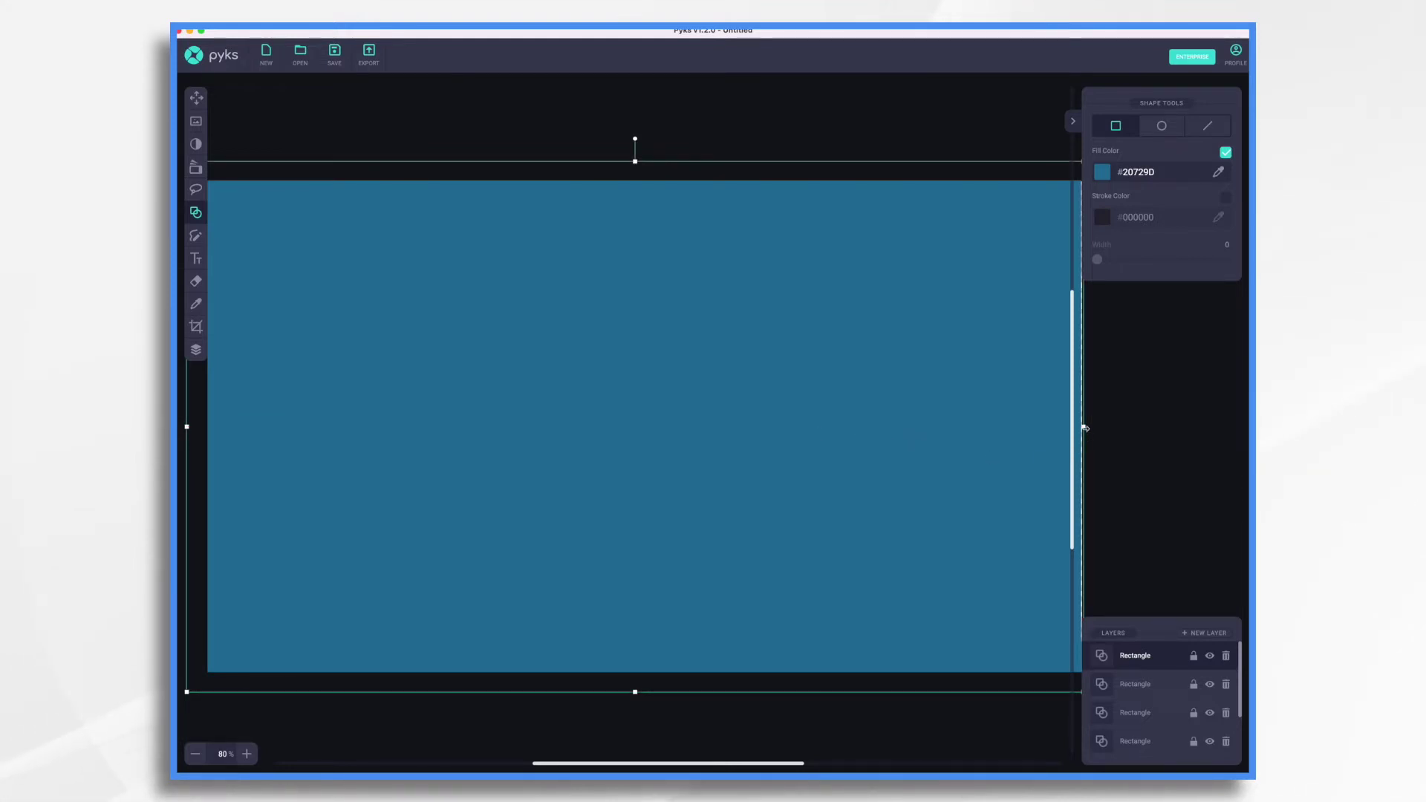
{"action": "left_click_drag", "start_coordinate": [1084, 428], "coordinate": [1145, 428]}
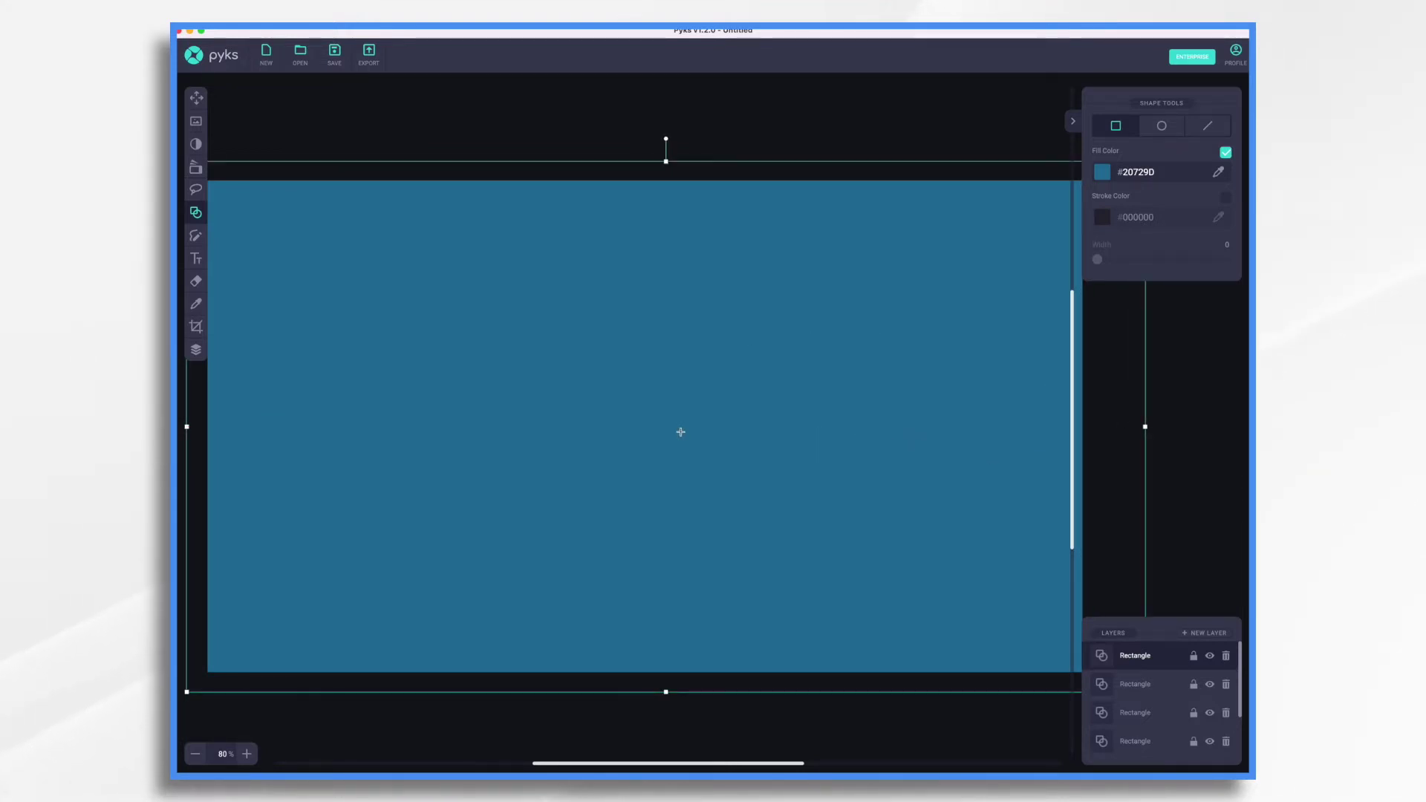
{"action": "left_click_drag", "start_coordinate": [680, 431], "coordinate": [672, 430]}
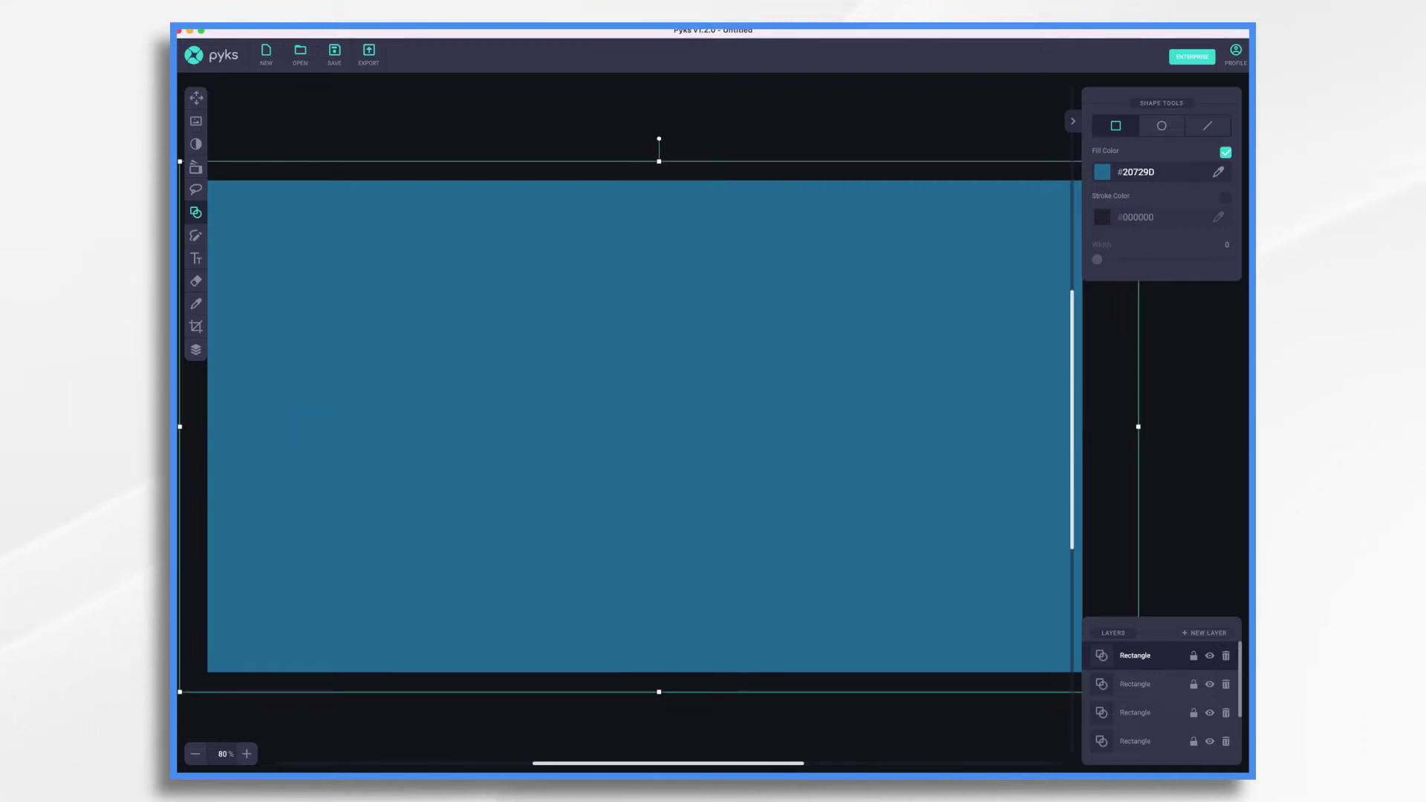
Give the large rectangle a white #FFFFFF fill.
{"action": "left_click", "coordinate": [1183, 178]}
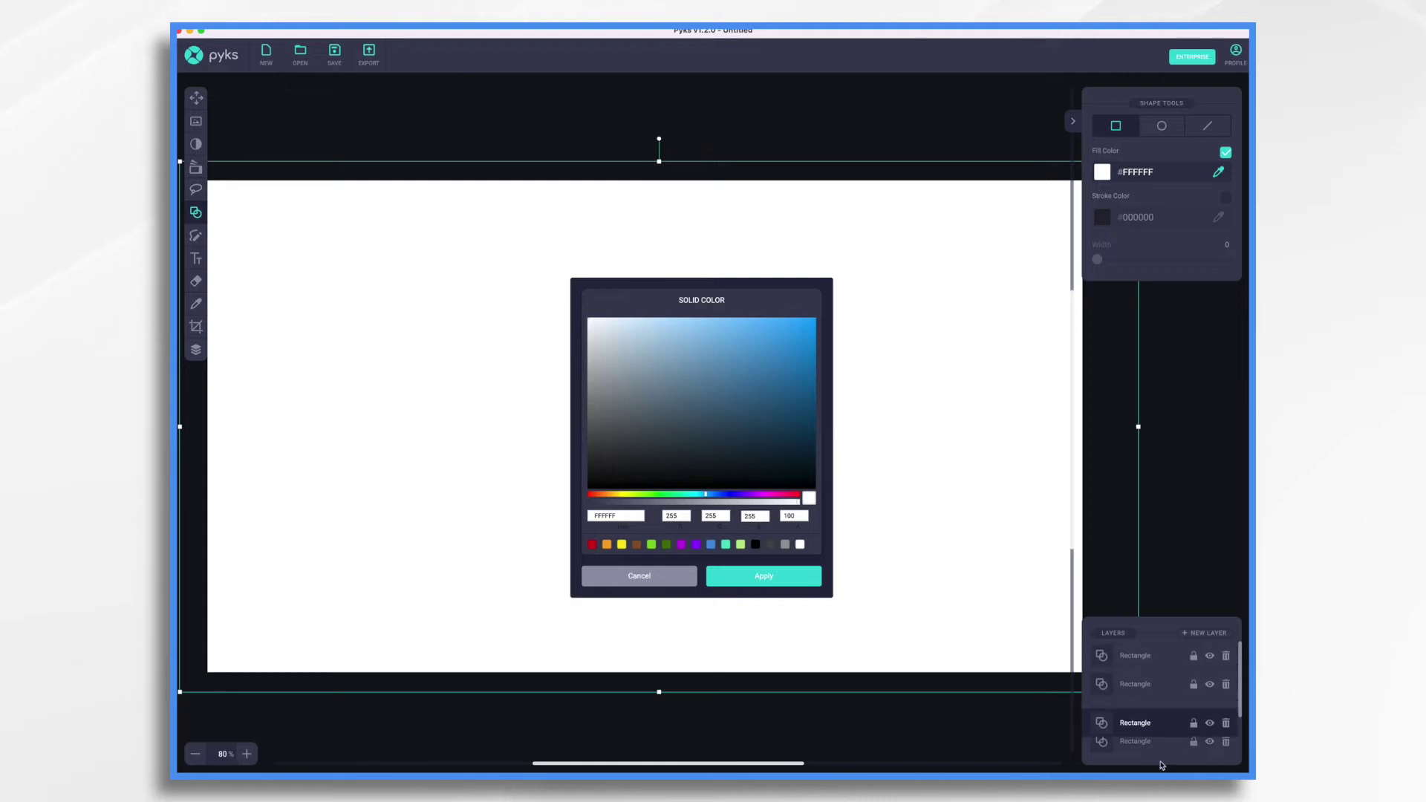
{"action": "left_click", "coordinate": [814, 573]}
{"action": "scroll", "coordinate": [1122, 691], "scroll_direction": "down", "scroll_amount": 1}
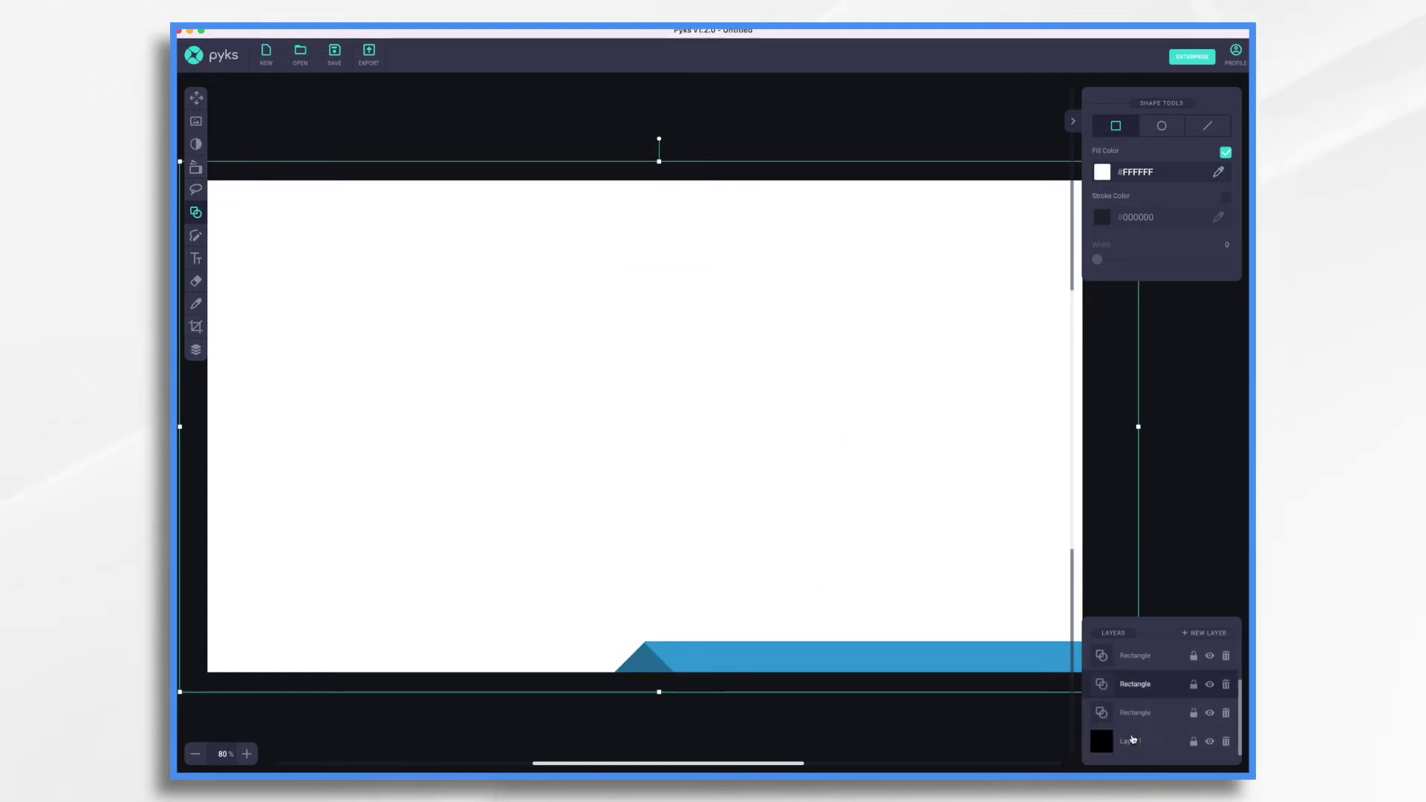
Move the white background beneath the blue bar layers and export the design as a PNG.
{"action": "left_click_drag", "start_coordinate": [1144, 685], "coordinate": [1140, 713]}
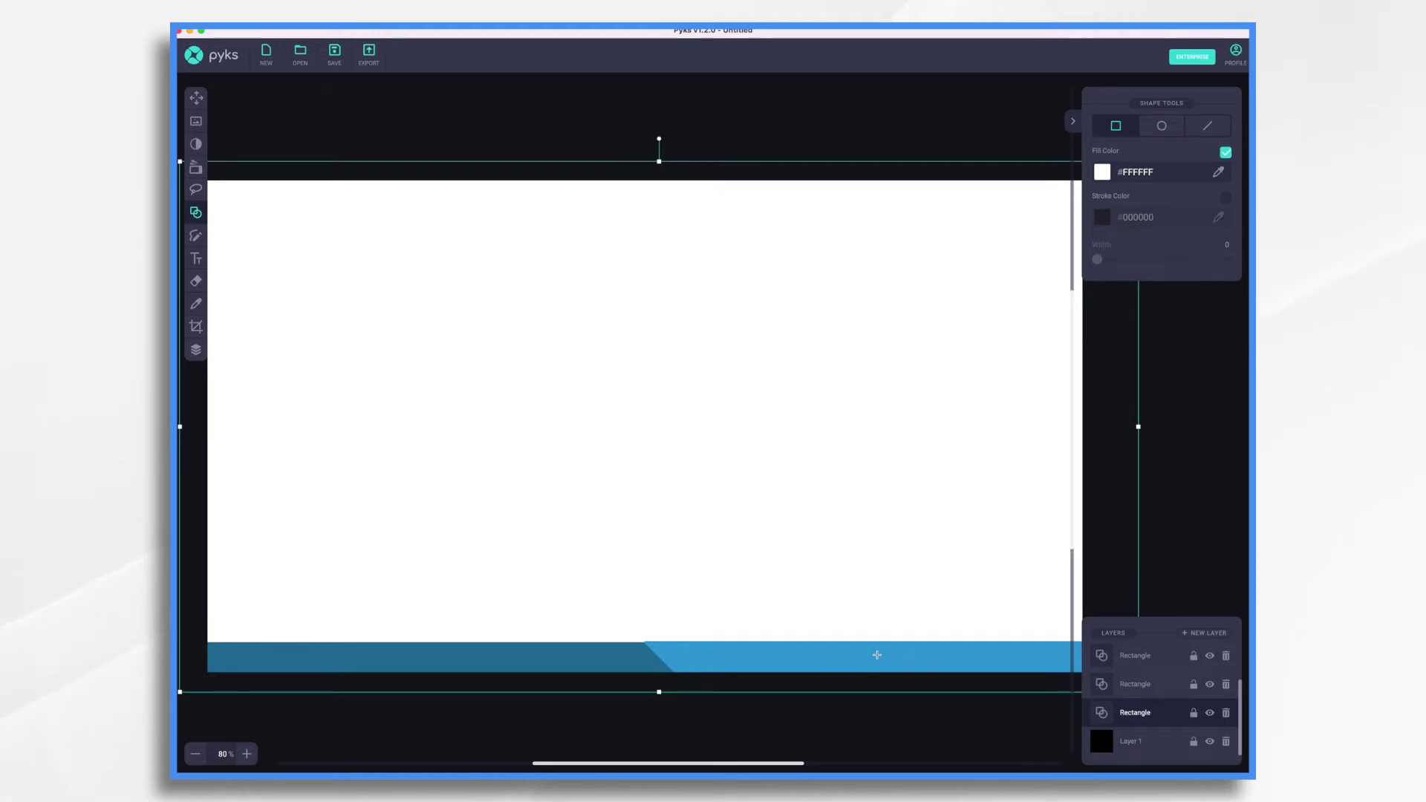
{"action": "left_click", "coordinate": [1130, 686]}
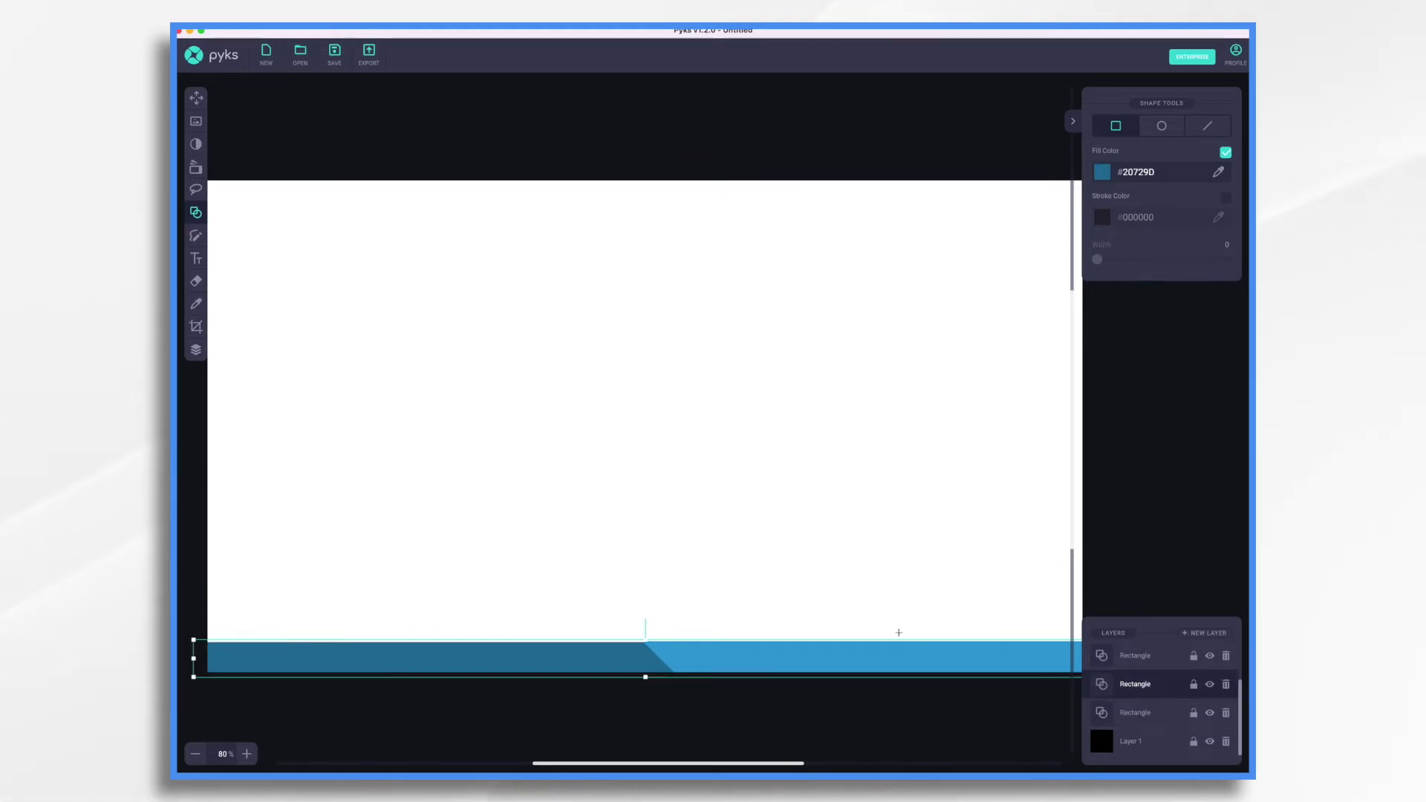
{"action": "left_click", "coordinate": [1128, 657]}
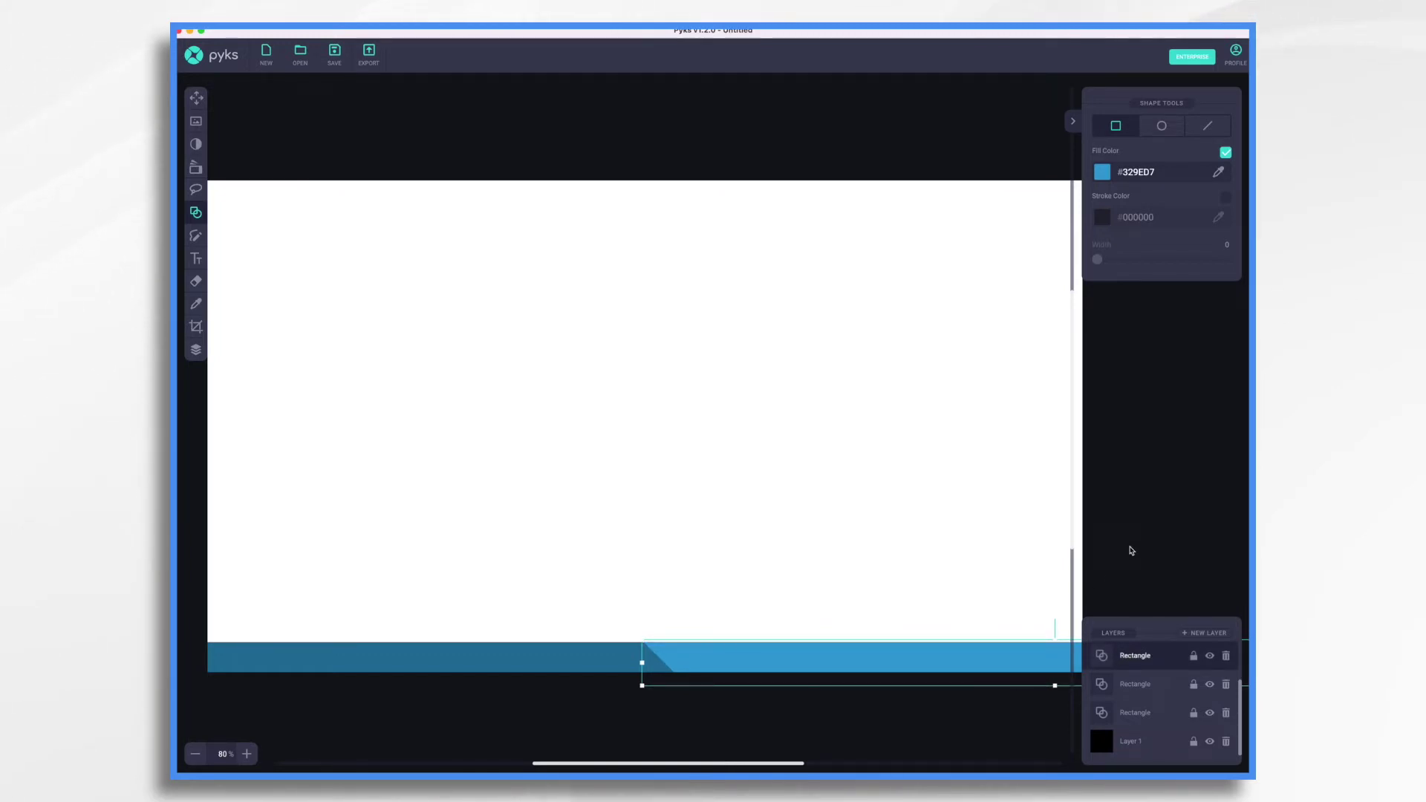
{"action": "left_click", "coordinate": [507, 655]}
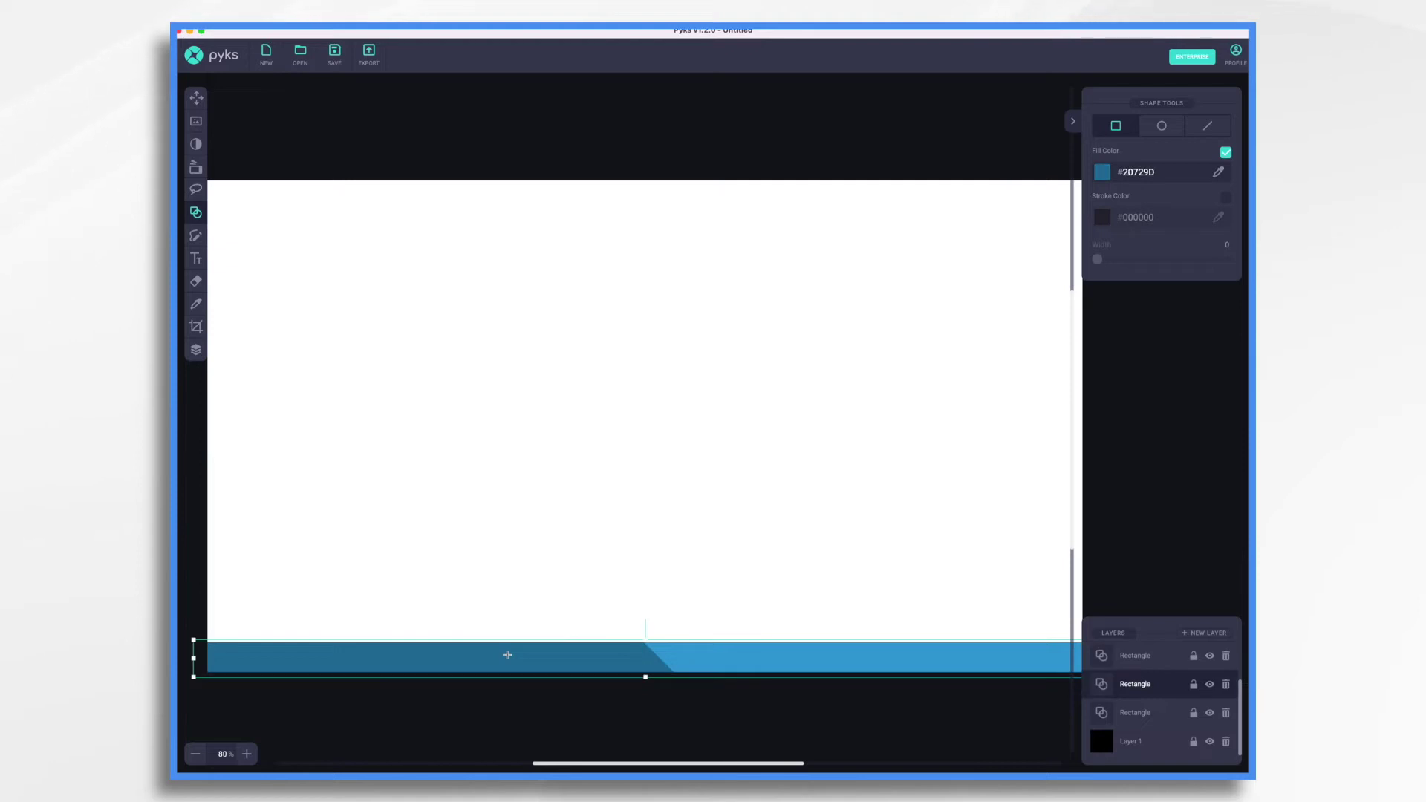
{"action": "key", "text": "v"}
{"action": "left_click", "coordinate": [748, 392]}
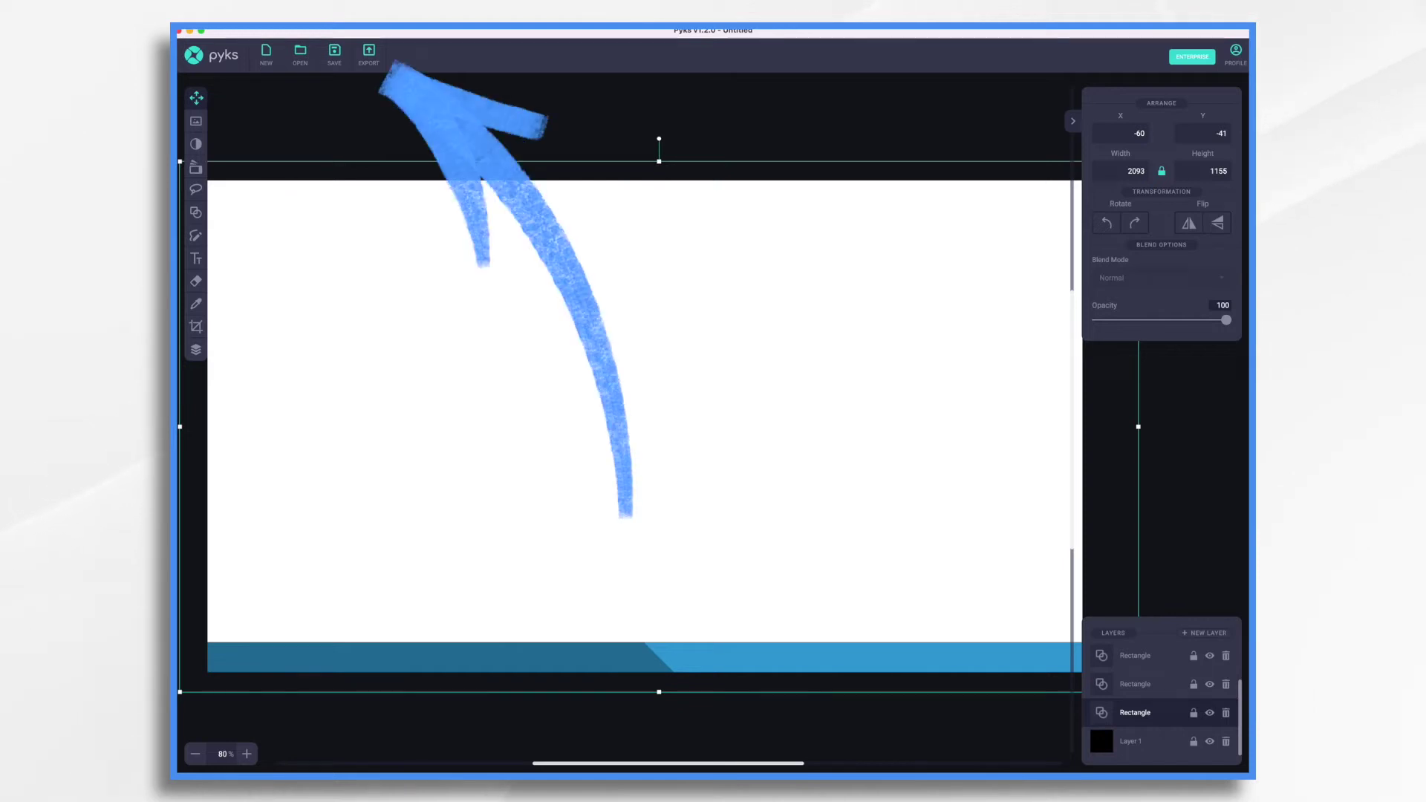
{"action": "left_click", "coordinate": [367, 52]}
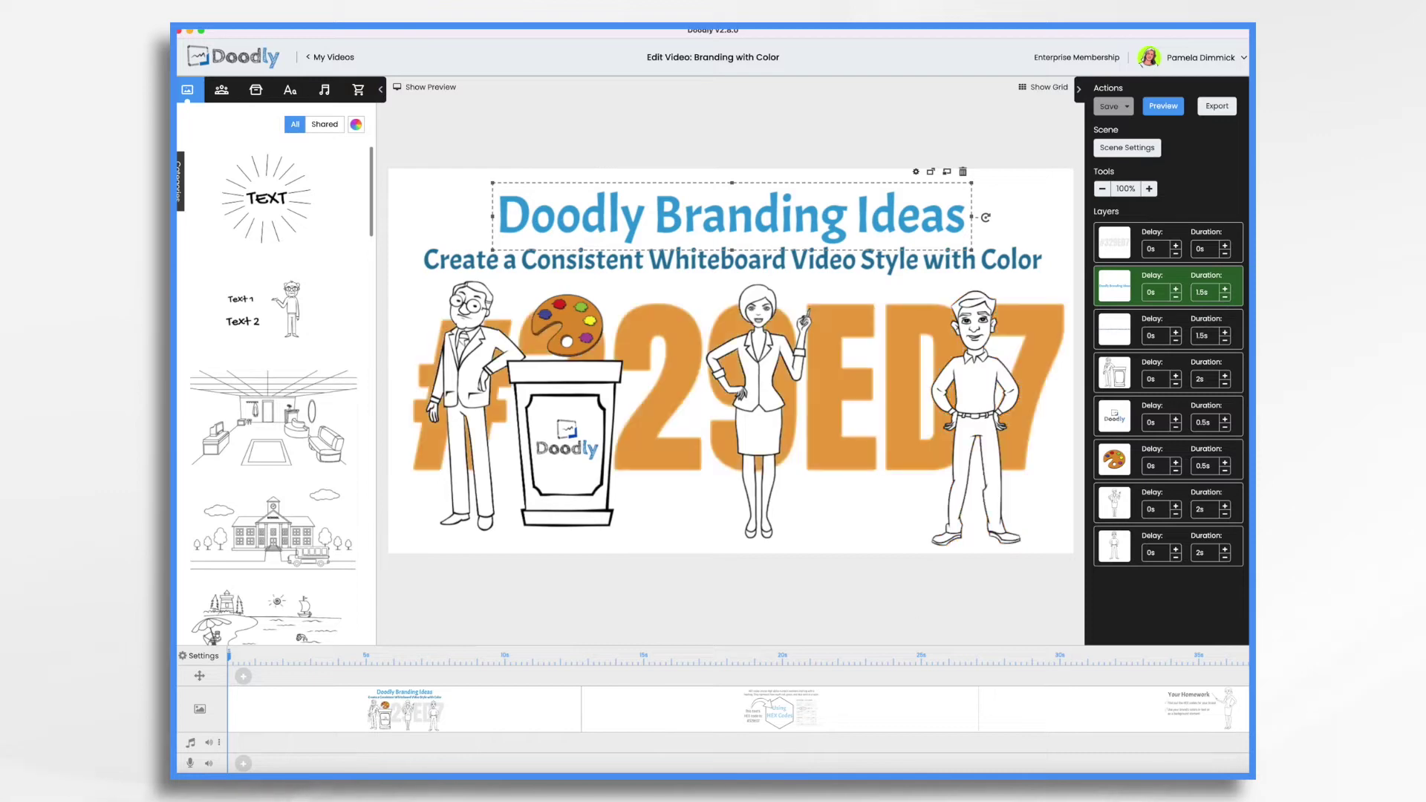
In Video Settings, choose a Custom Image background and browse for the image file.
{"action": "left_click", "coordinate": [202, 657]}
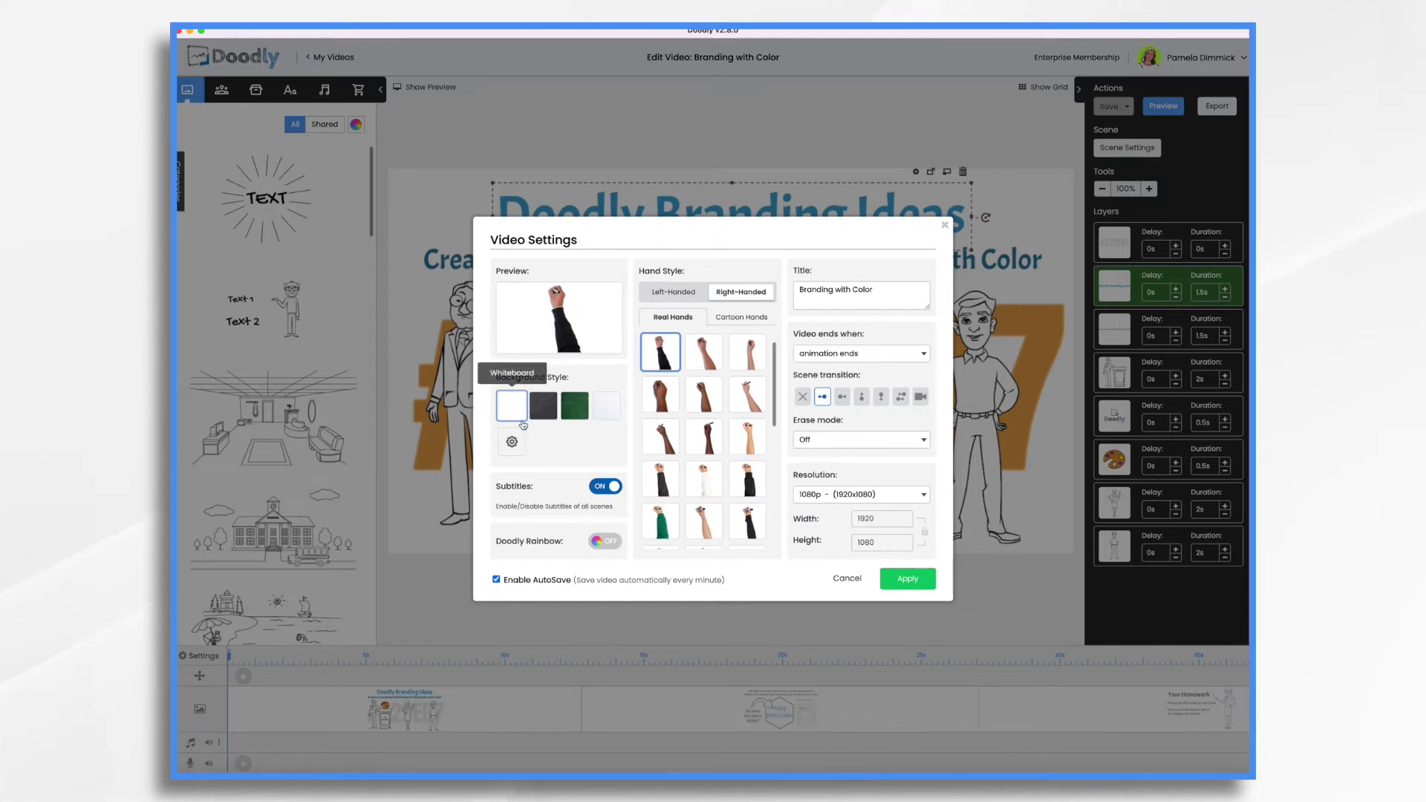
{"action": "left_click", "coordinate": [512, 444]}
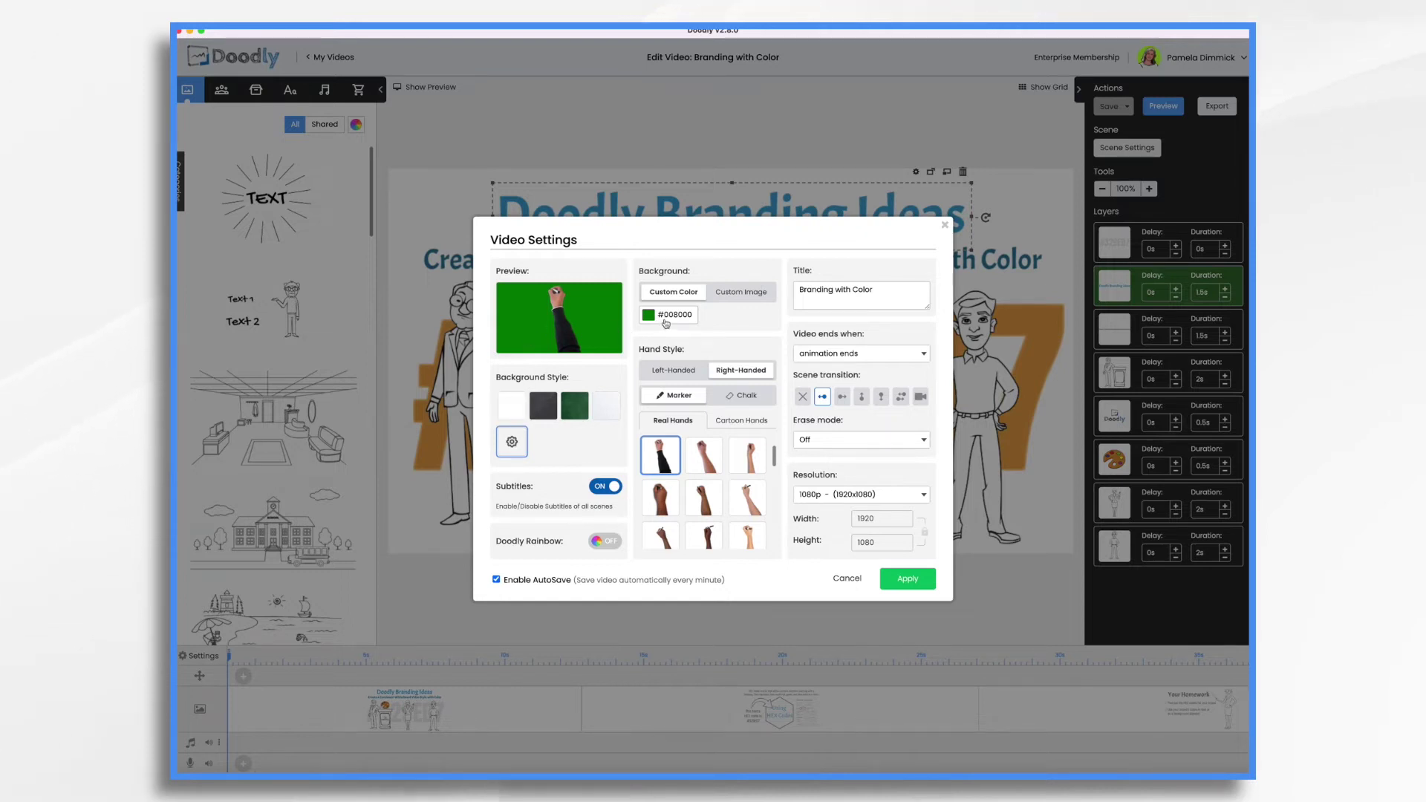
{"action": "left_click", "coordinate": [743, 294]}
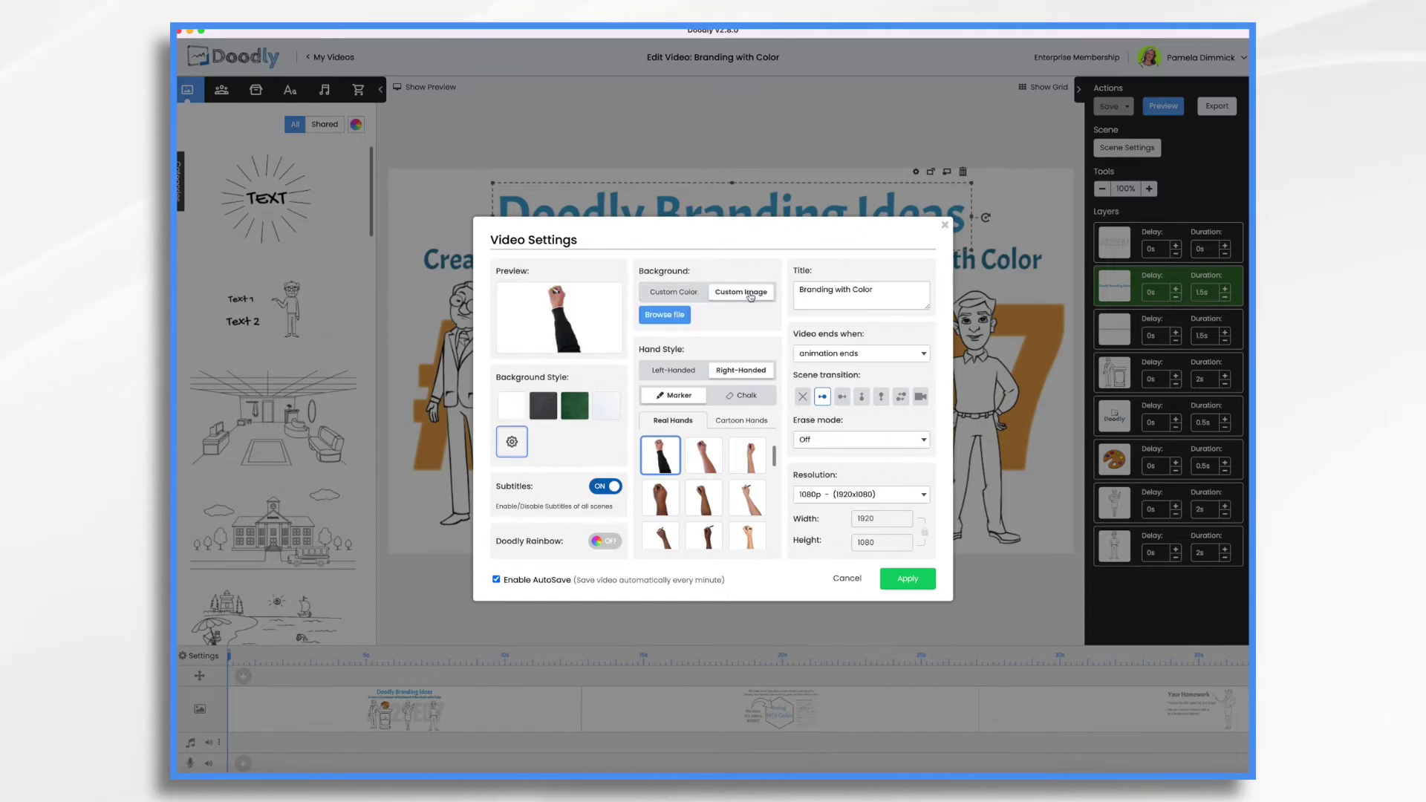
{"action": "left_click", "coordinate": [666, 315]}
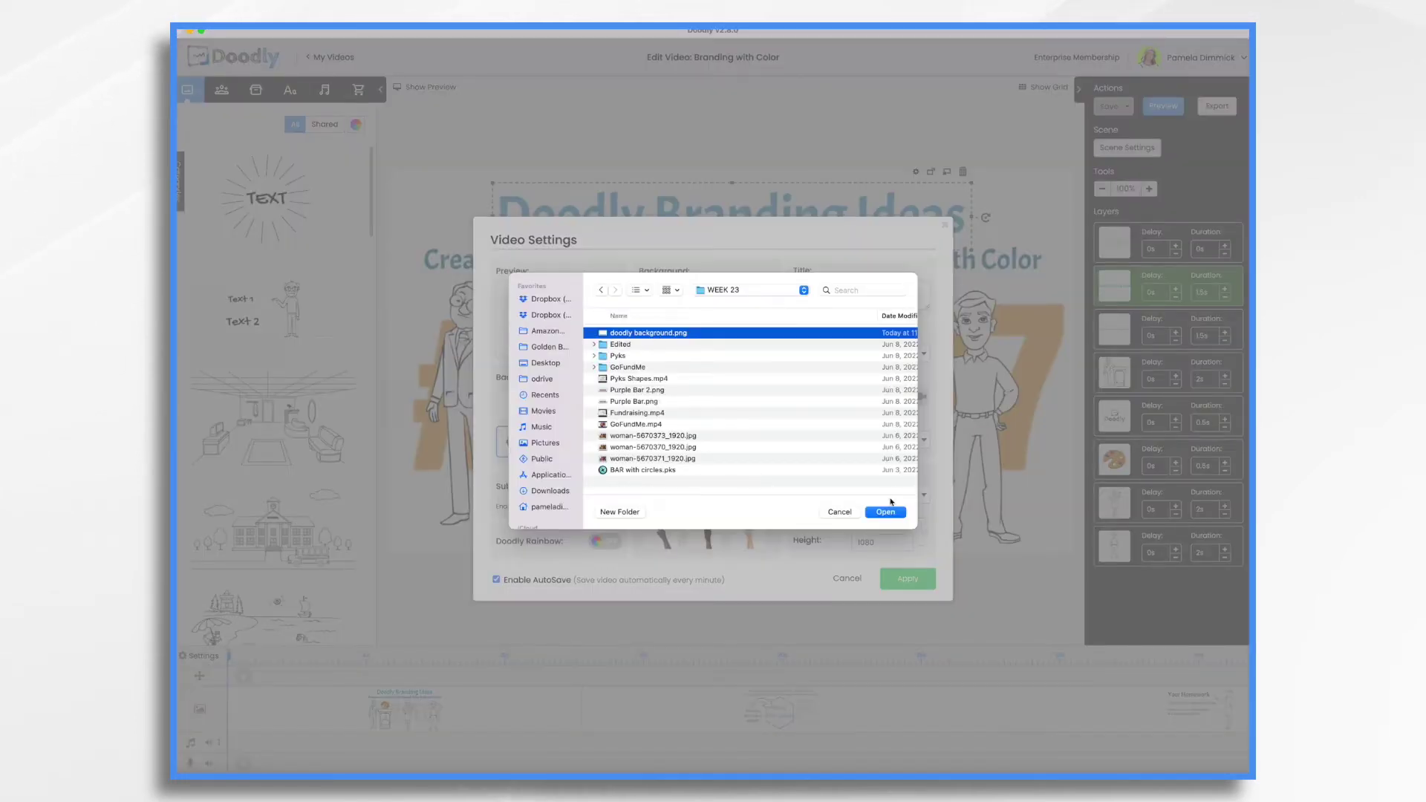
Load the exported bar PNG, crop to the whole image, apply it, and view Using HEX Codes.
{"action": "left_click", "coordinate": [885, 513]}
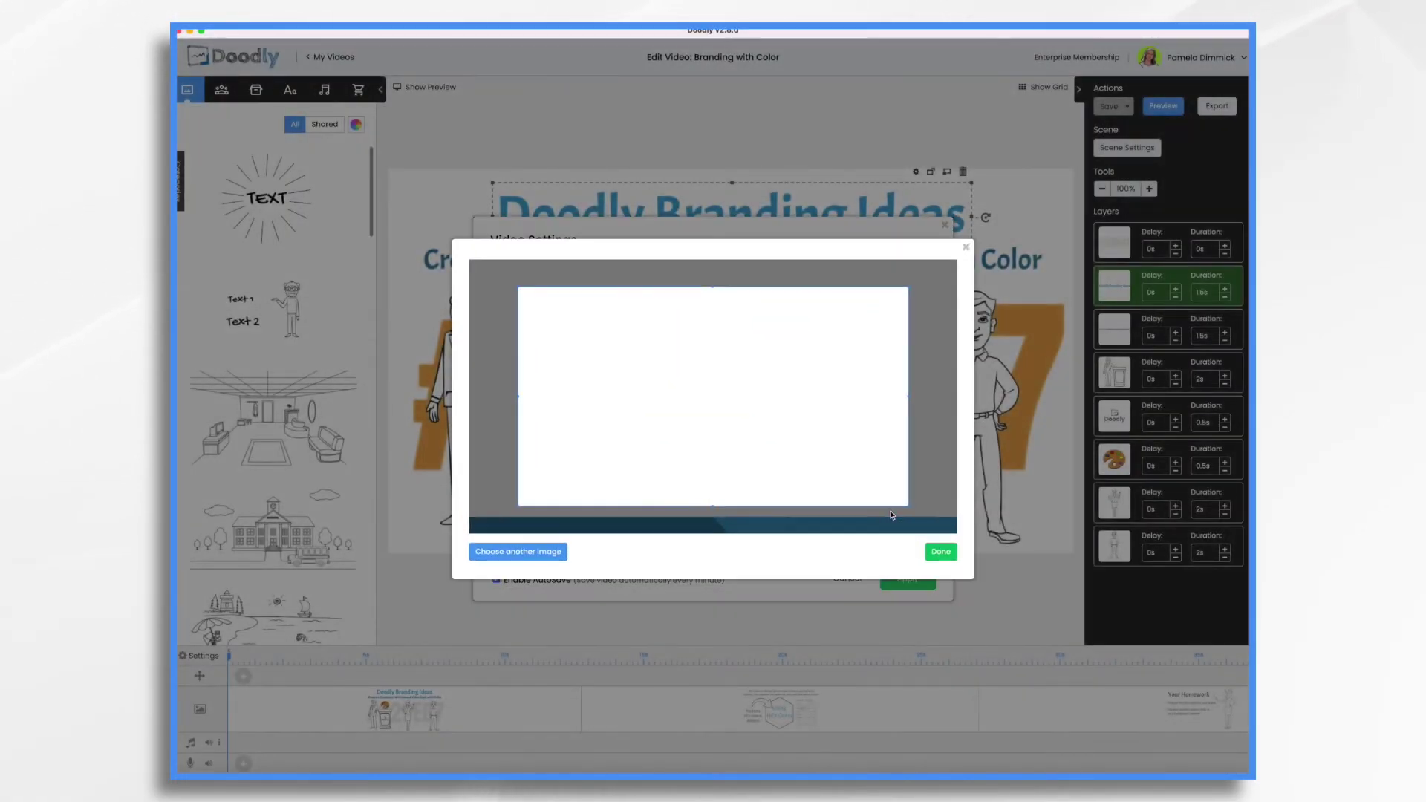
{"action": "left_click_drag", "start_coordinate": [747, 362], "coordinate": [688, 309]}
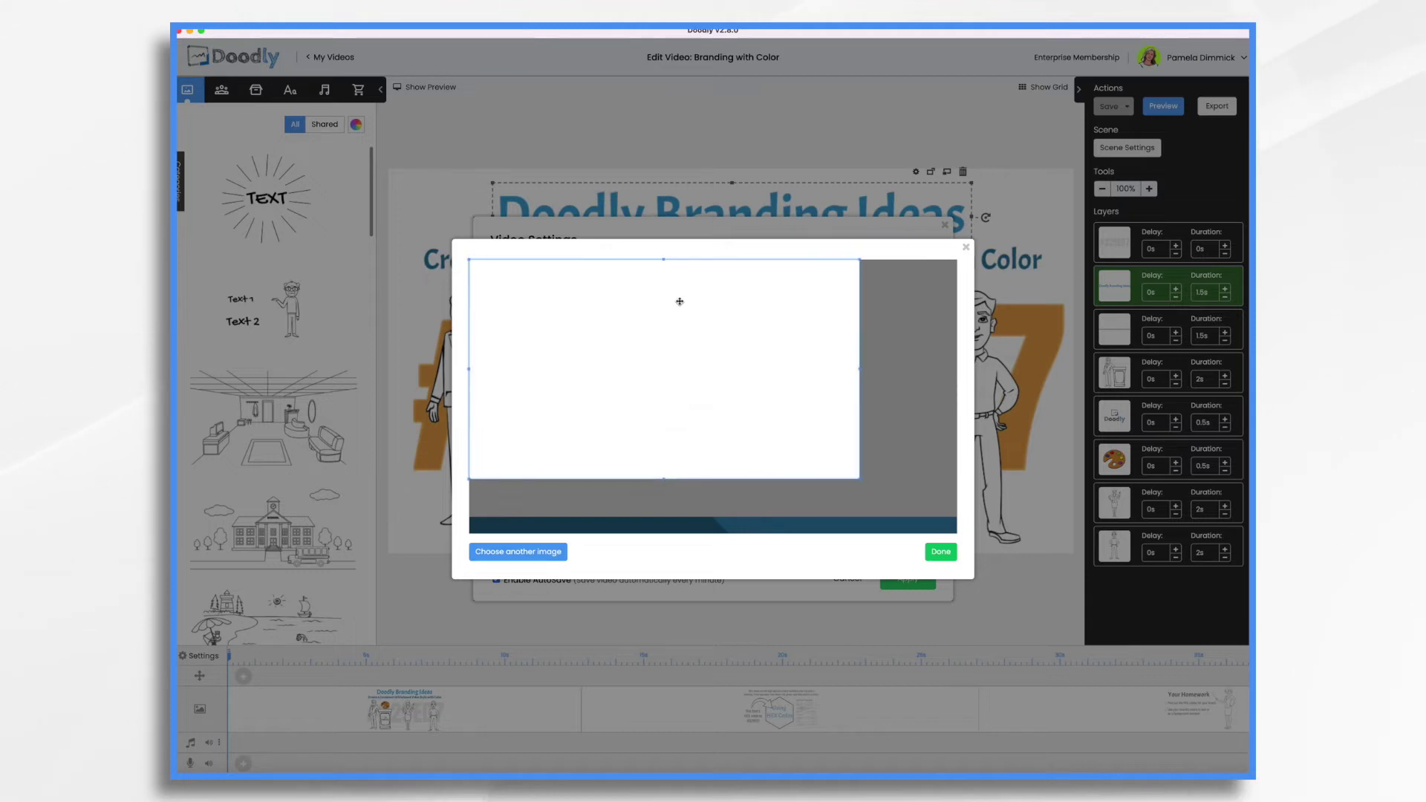
{"action": "left_click_drag", "start_coordinate": [855, 479], "coordinate": [1035, 580]}
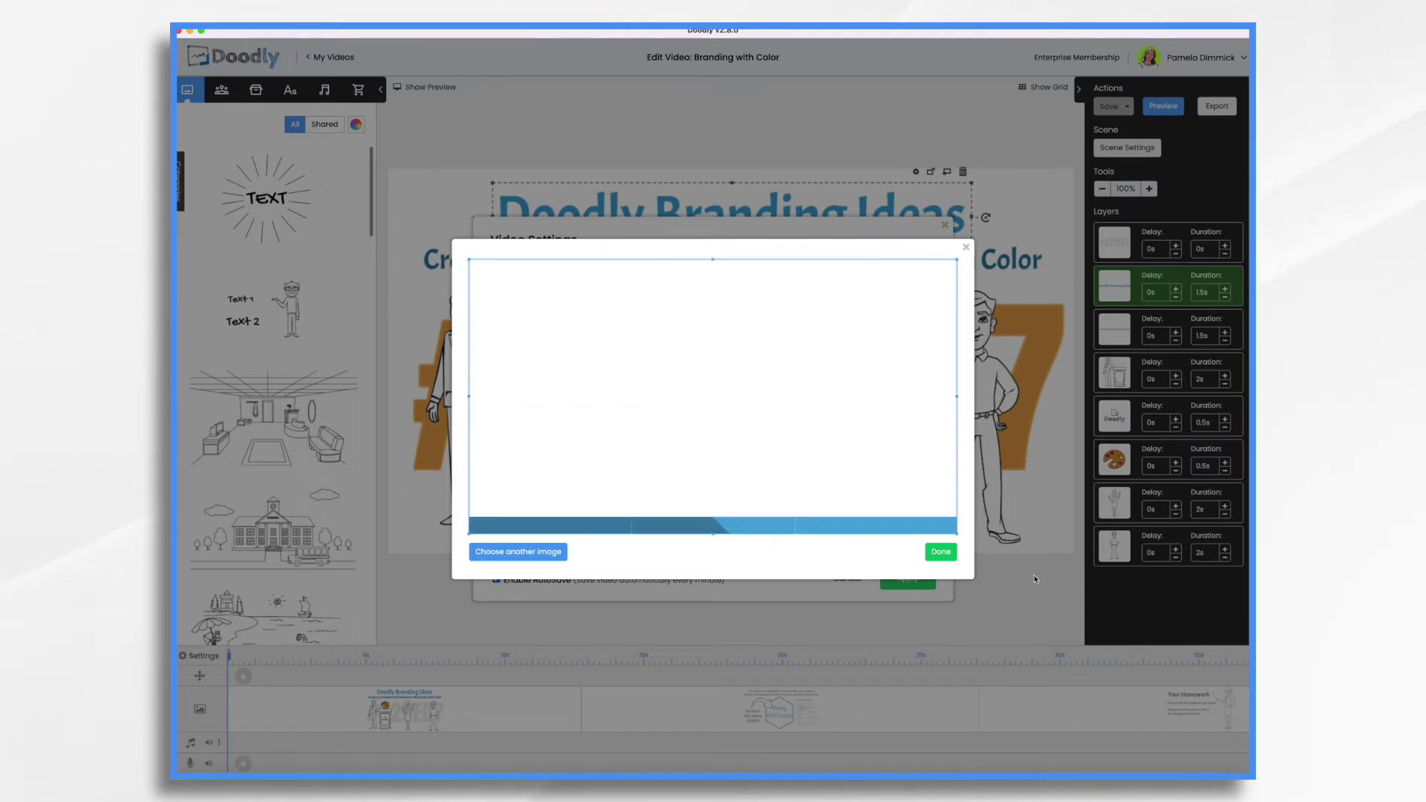
{"action": "left_click", "coordinate": [945, 554]}
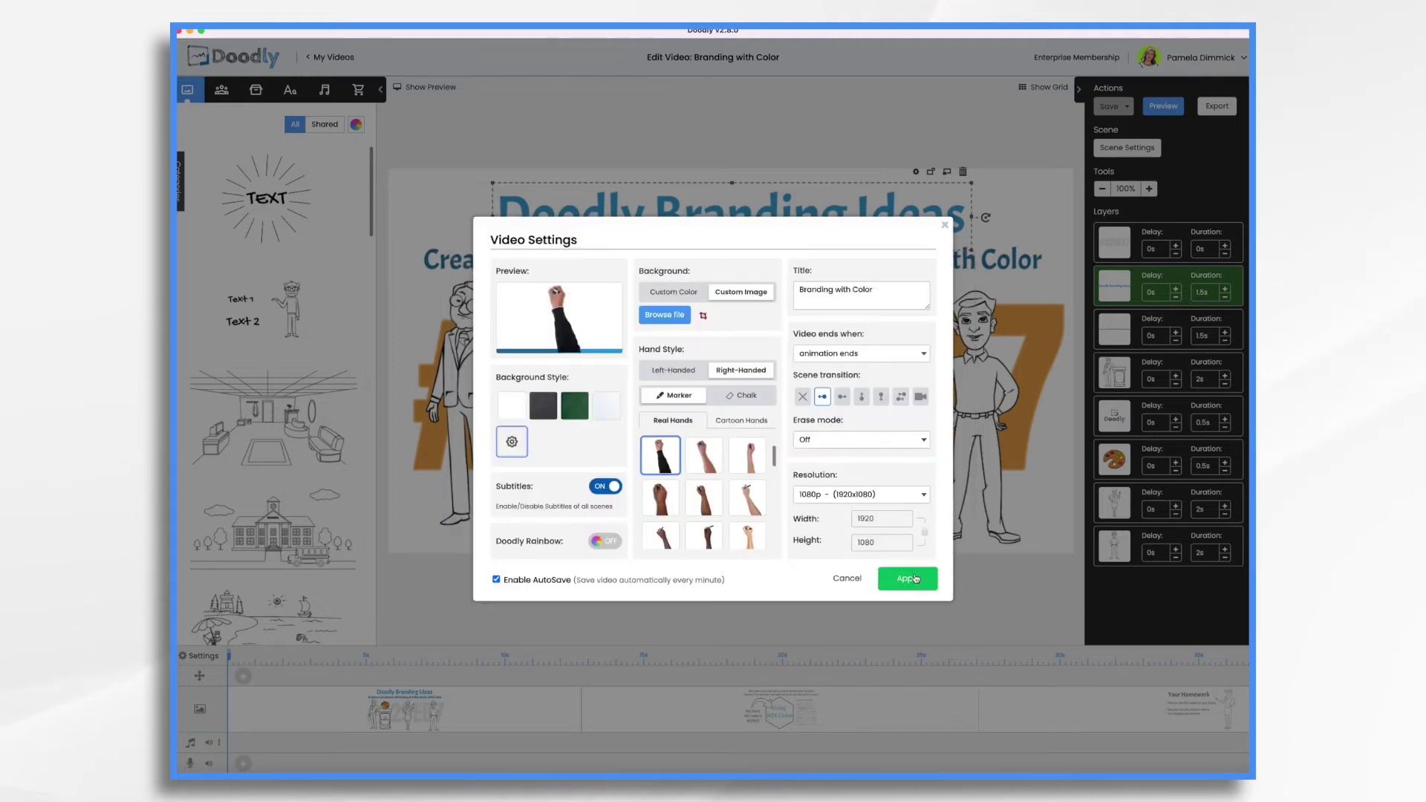
{"action": "left_click", "coordinate": [916, 579]}
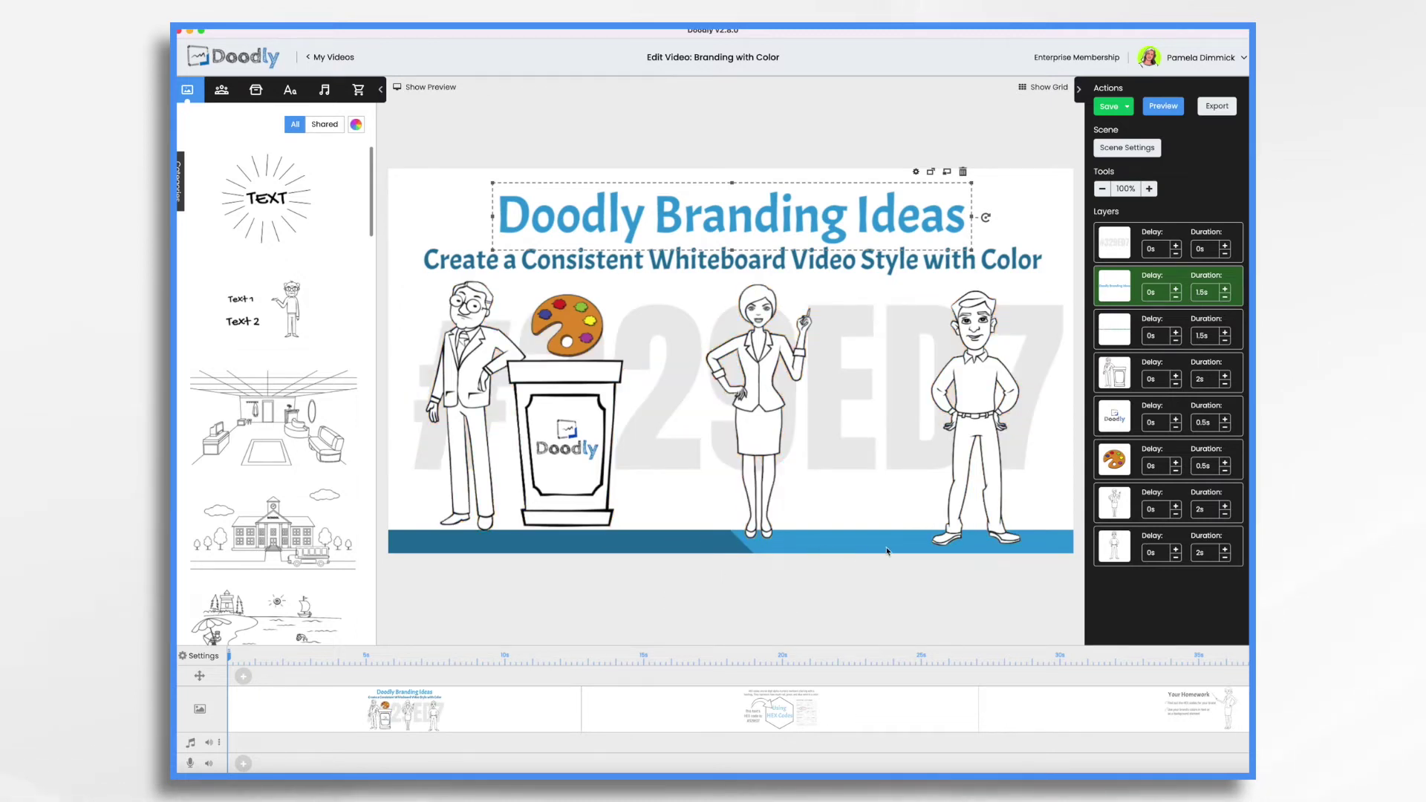
{"action": "left_click", "coordinate": [691, 711]}
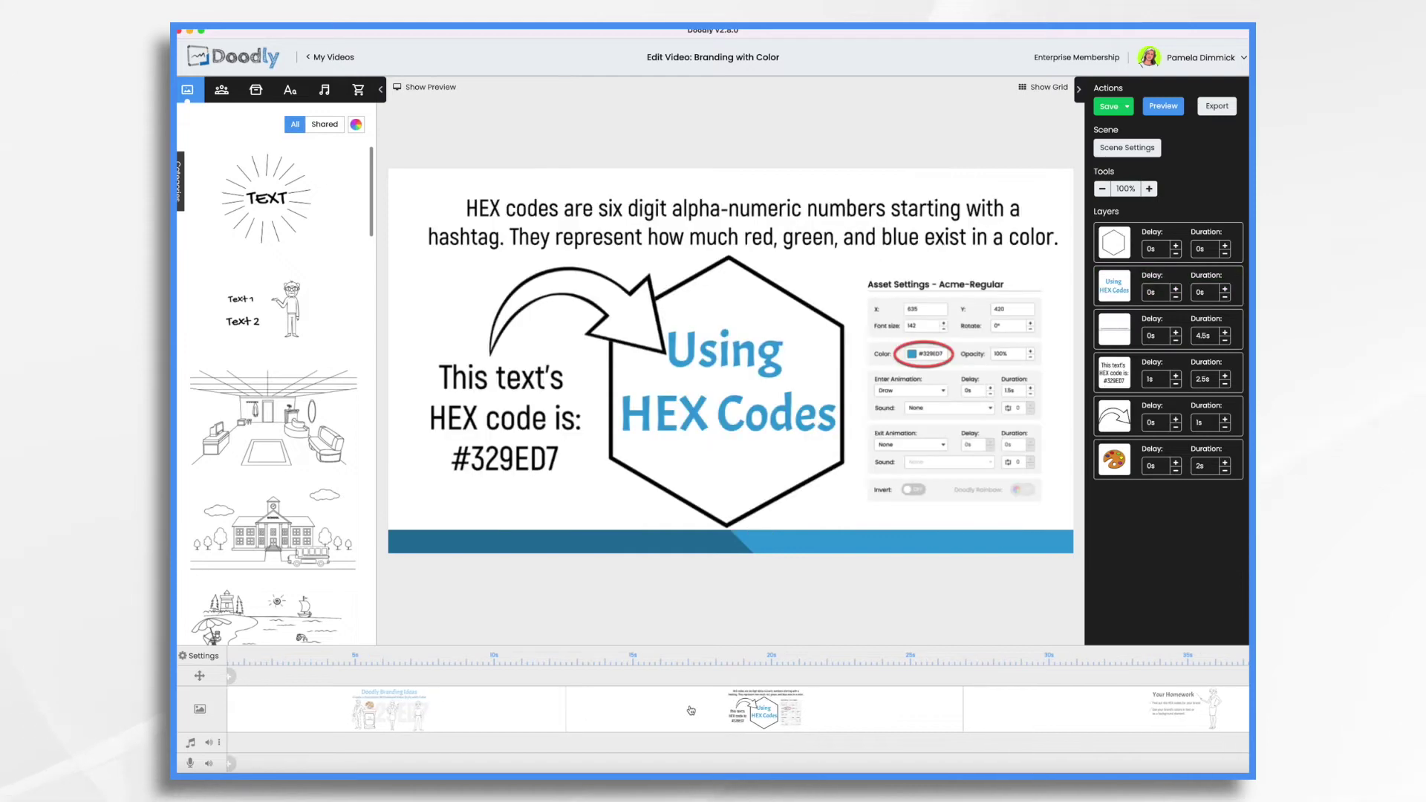
Add a blank scene after Your Homework, delete it, then nudge the woman in the title scene.
{"action": "left_click", "coordinate": [1068, 729]}
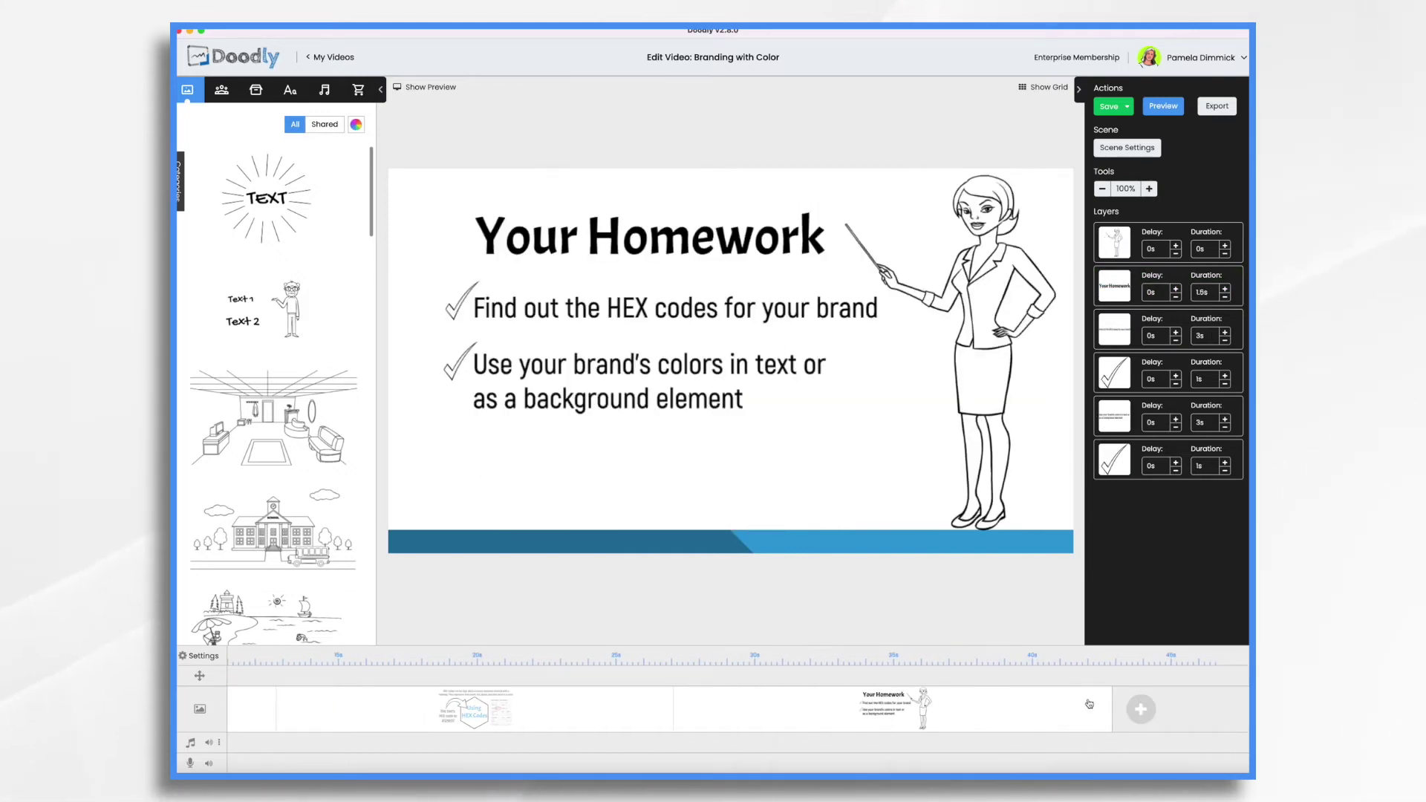
{"action": "left_click", "coordinate": [1141, 709]}
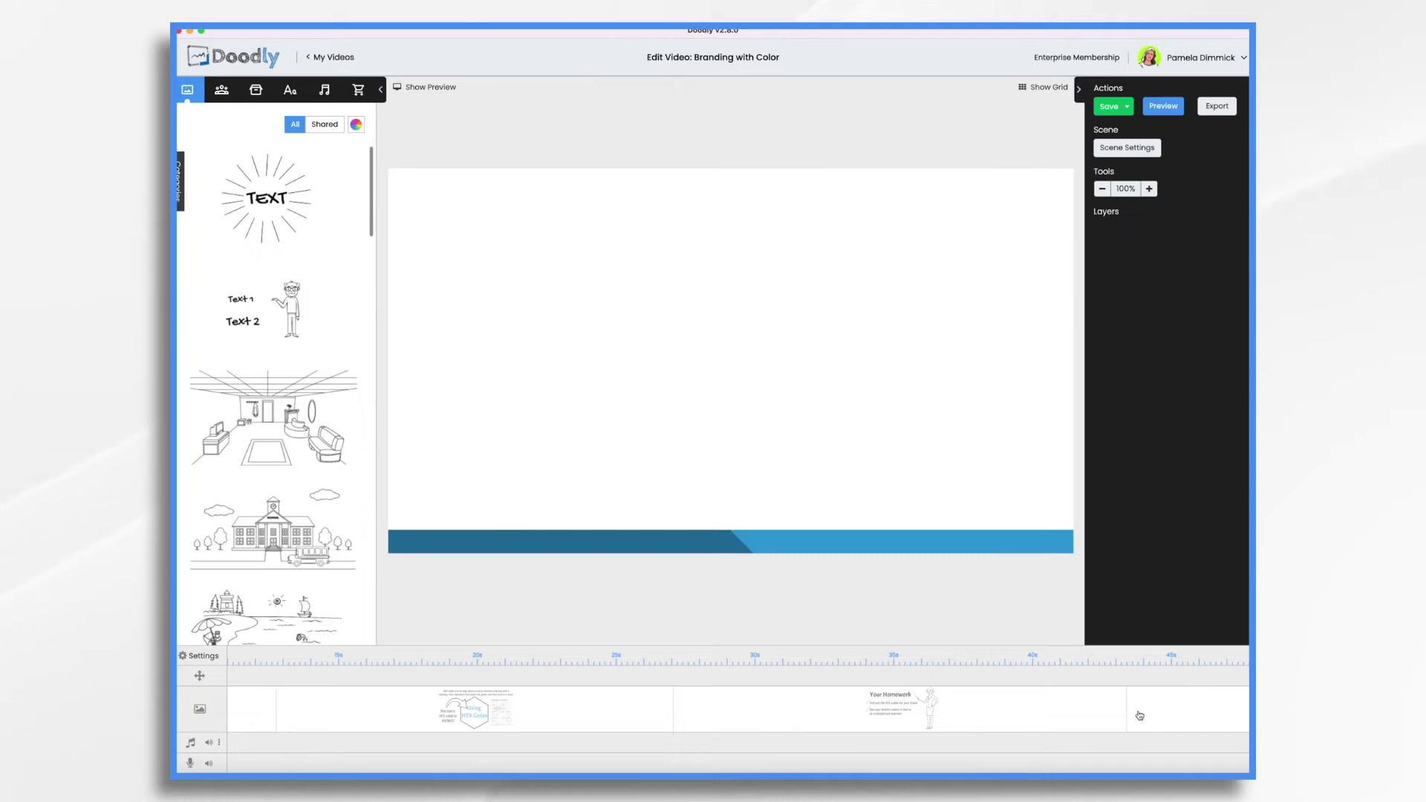
{"action": "right_click", "coordinate": [1140, 715]}
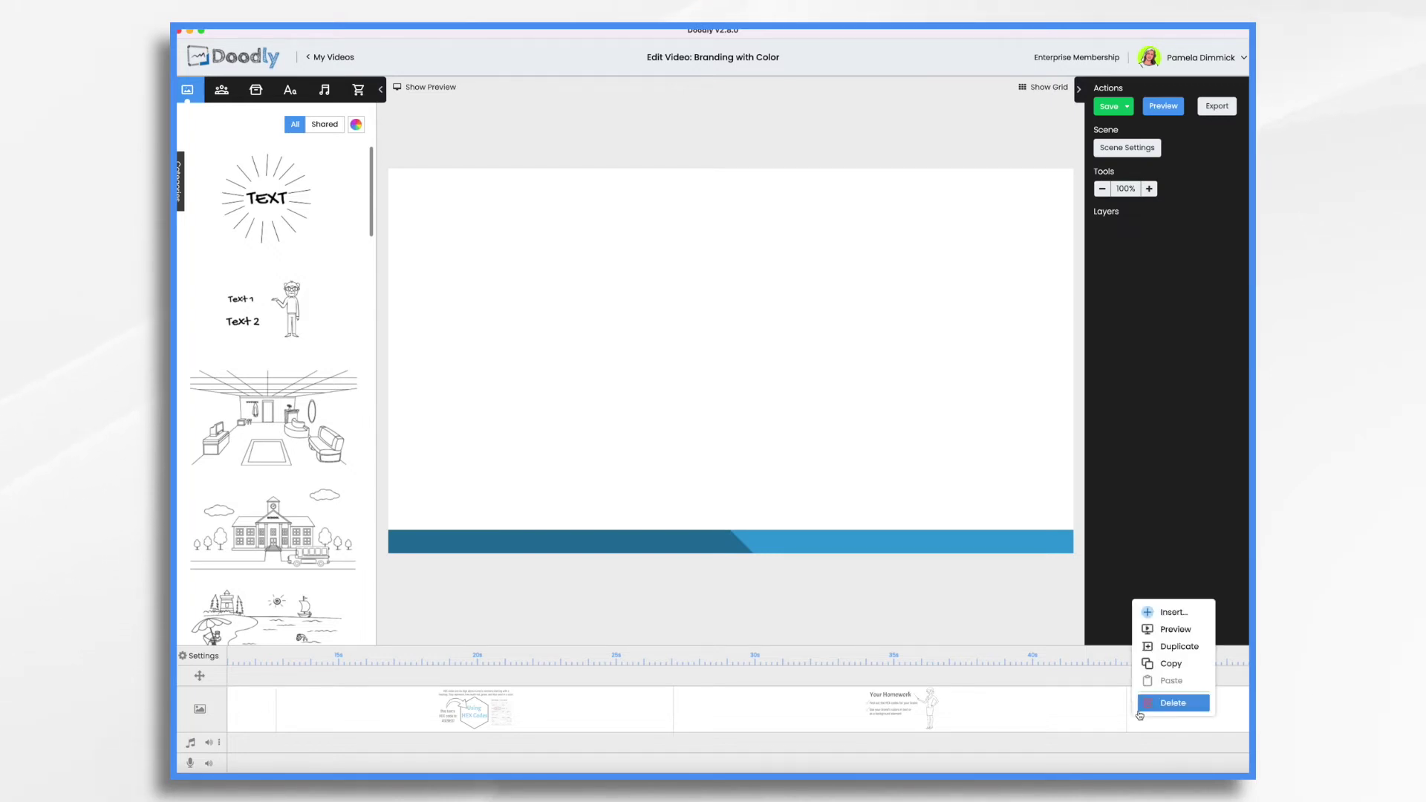
{"action": "left_click", "coordinate": [1168, 703]}
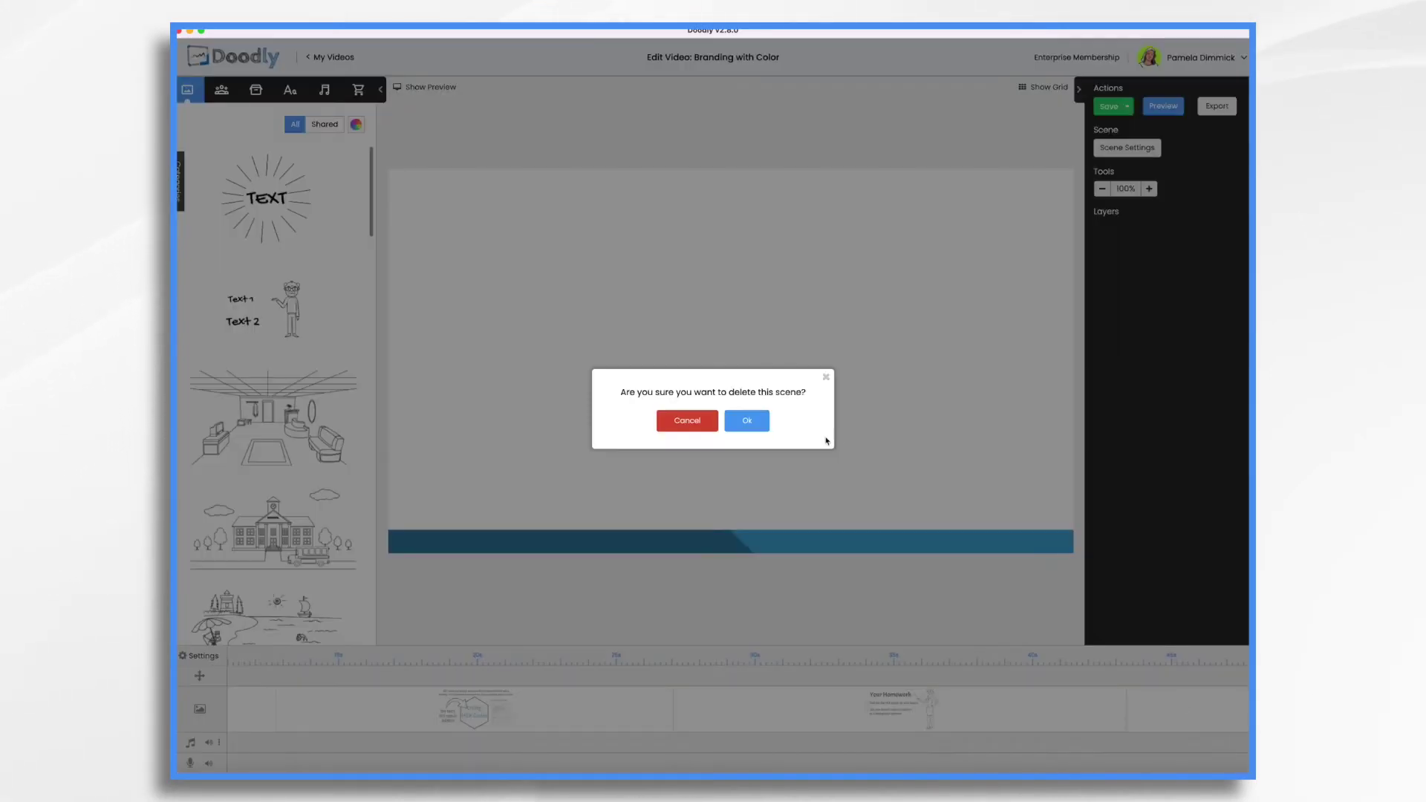
{"action": "left_click", "coordinate": [745, 421]}
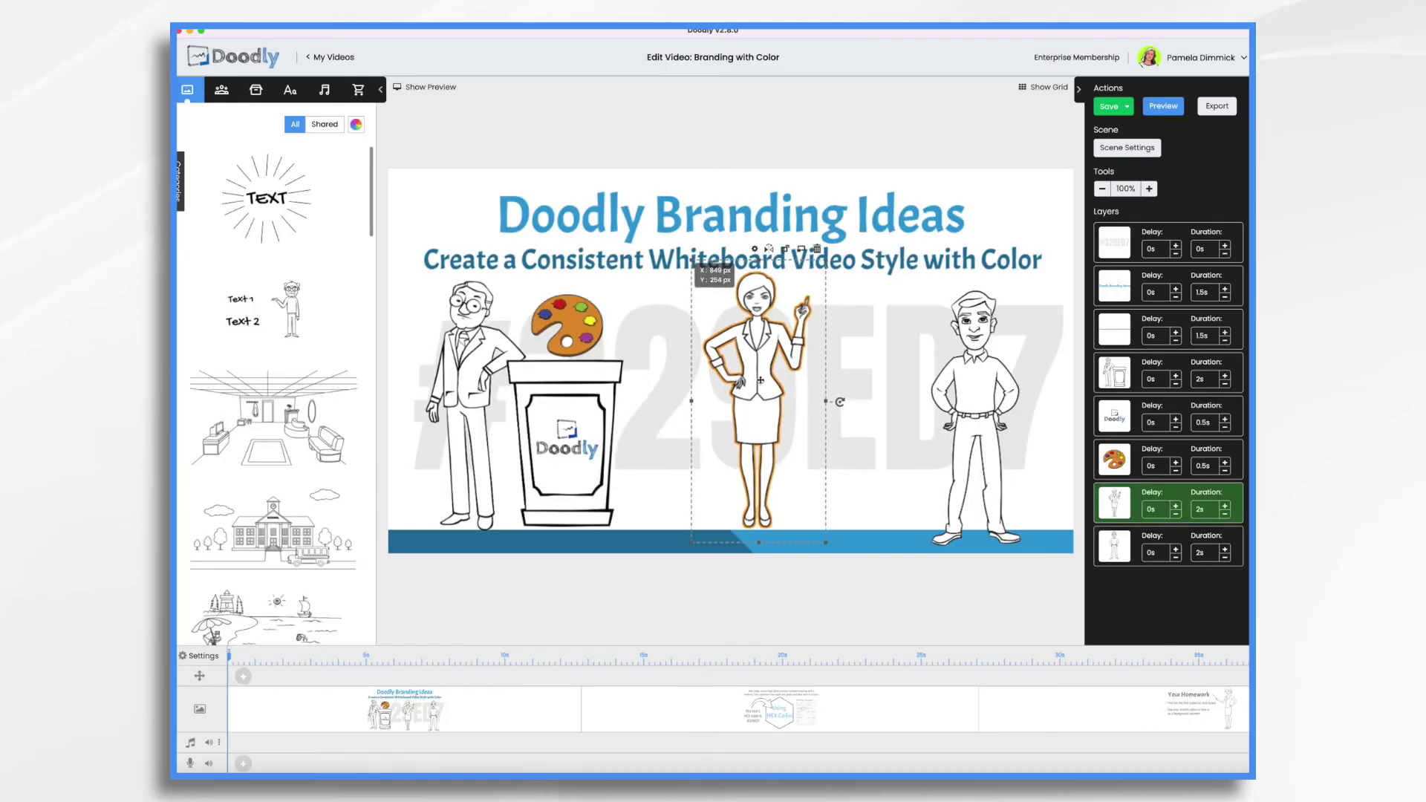
{"action": "mouse_move", "coordinate": [734, 402]}
{"action": "left_mouse_down"}
{"action": "mouse_move", "coordinate": [759, 401]}
{"action": "mouse_move", "coordinate": [760, 376]}
{"action": "mouse_move", "coordinate": [759, 390]}
{"action": "left_mouse_up"}
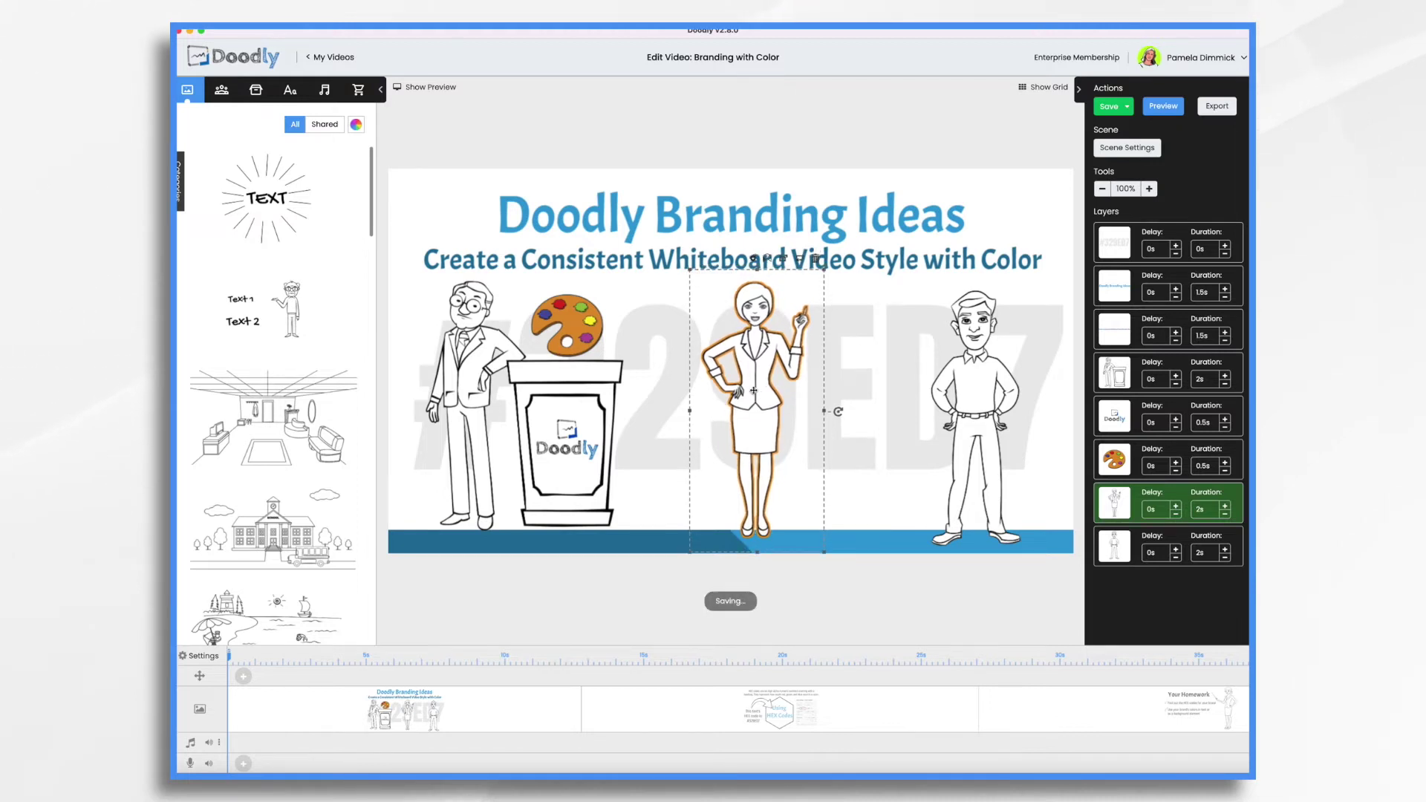
Go from Using HEX Codes to Your Homework and lower the teacher figure slightly.
{"action": "left_click", "coordinate": [777, 710]}
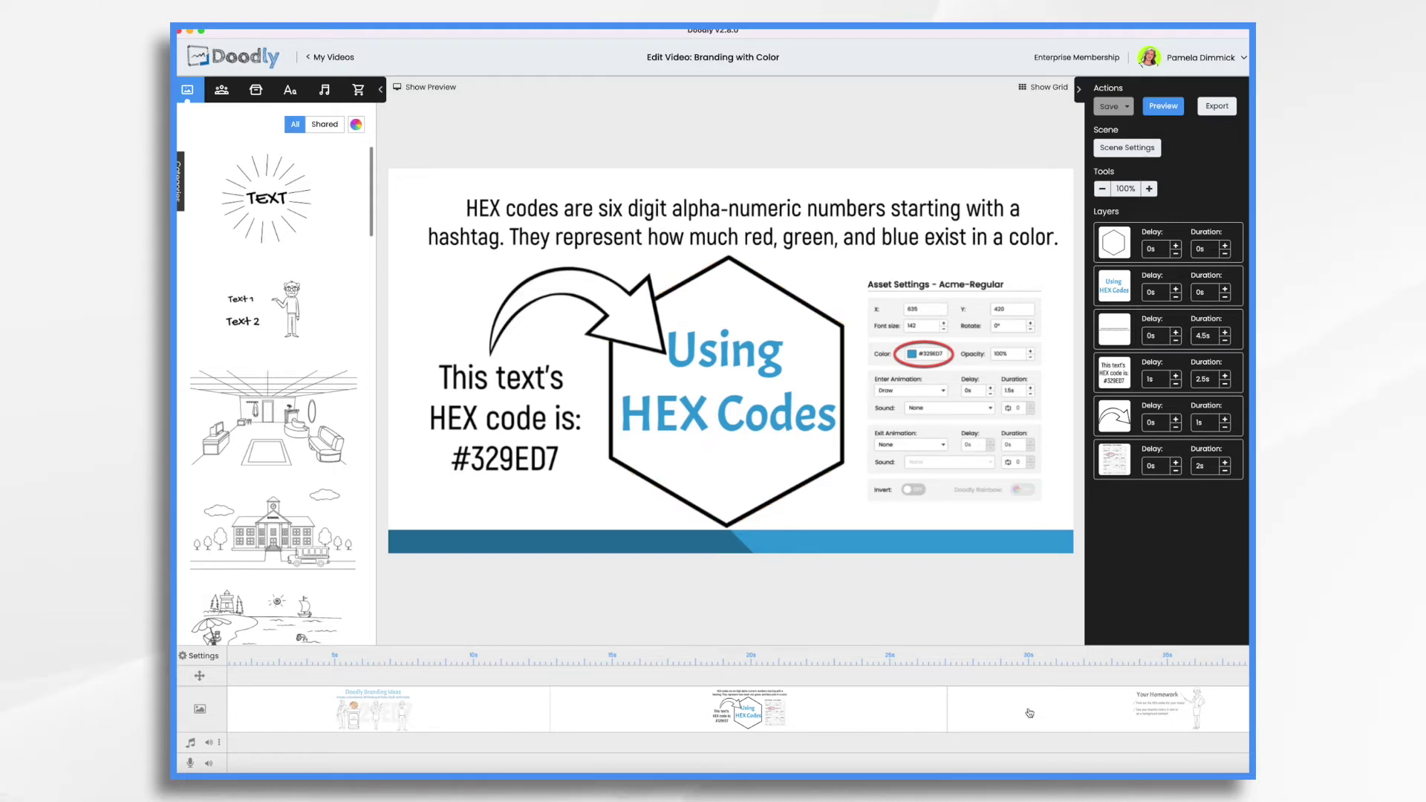
{"action": "left_click", "coordinate": [1030, 713]}
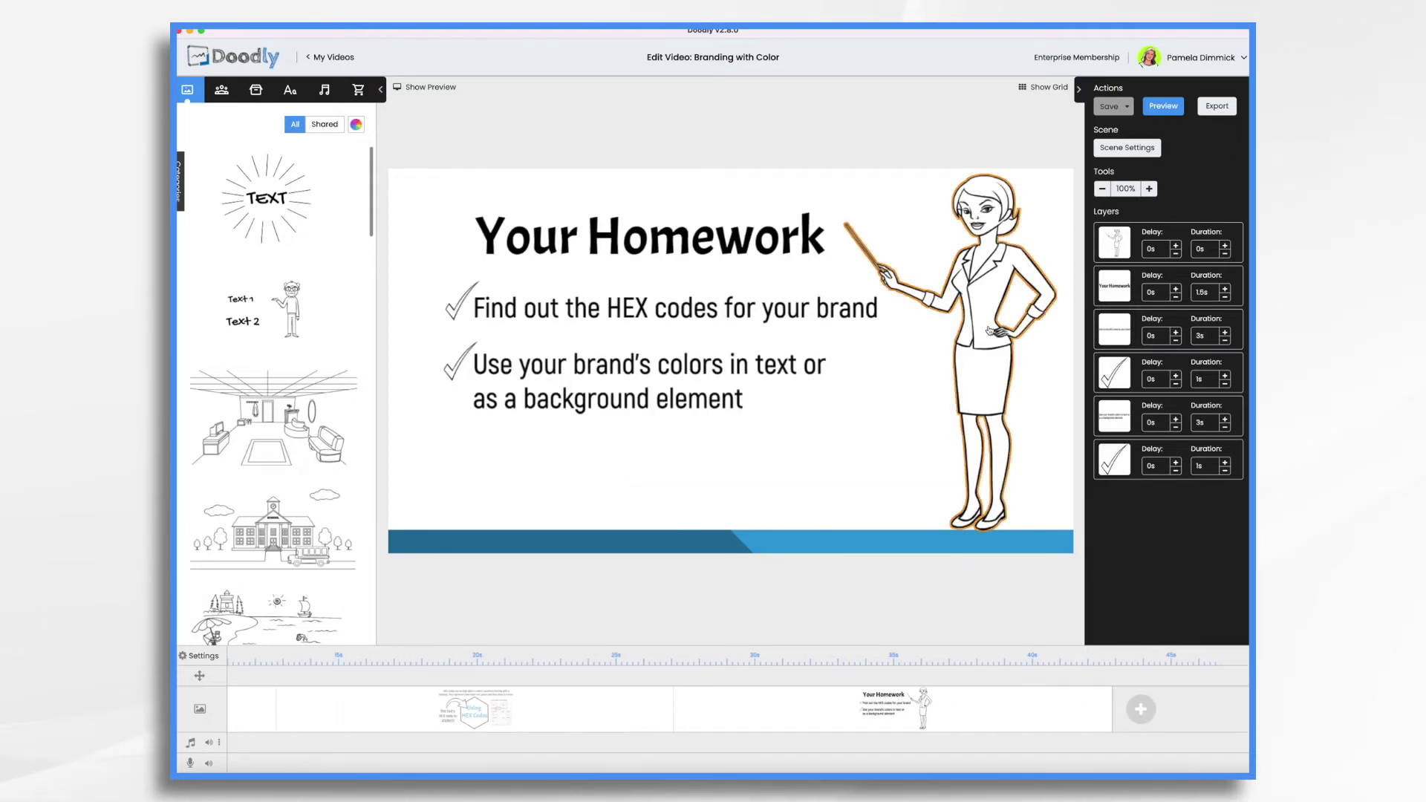
{"action": "left_click_drag", "start_coordinate": [989, 328], "coordinate": [988, 334]}
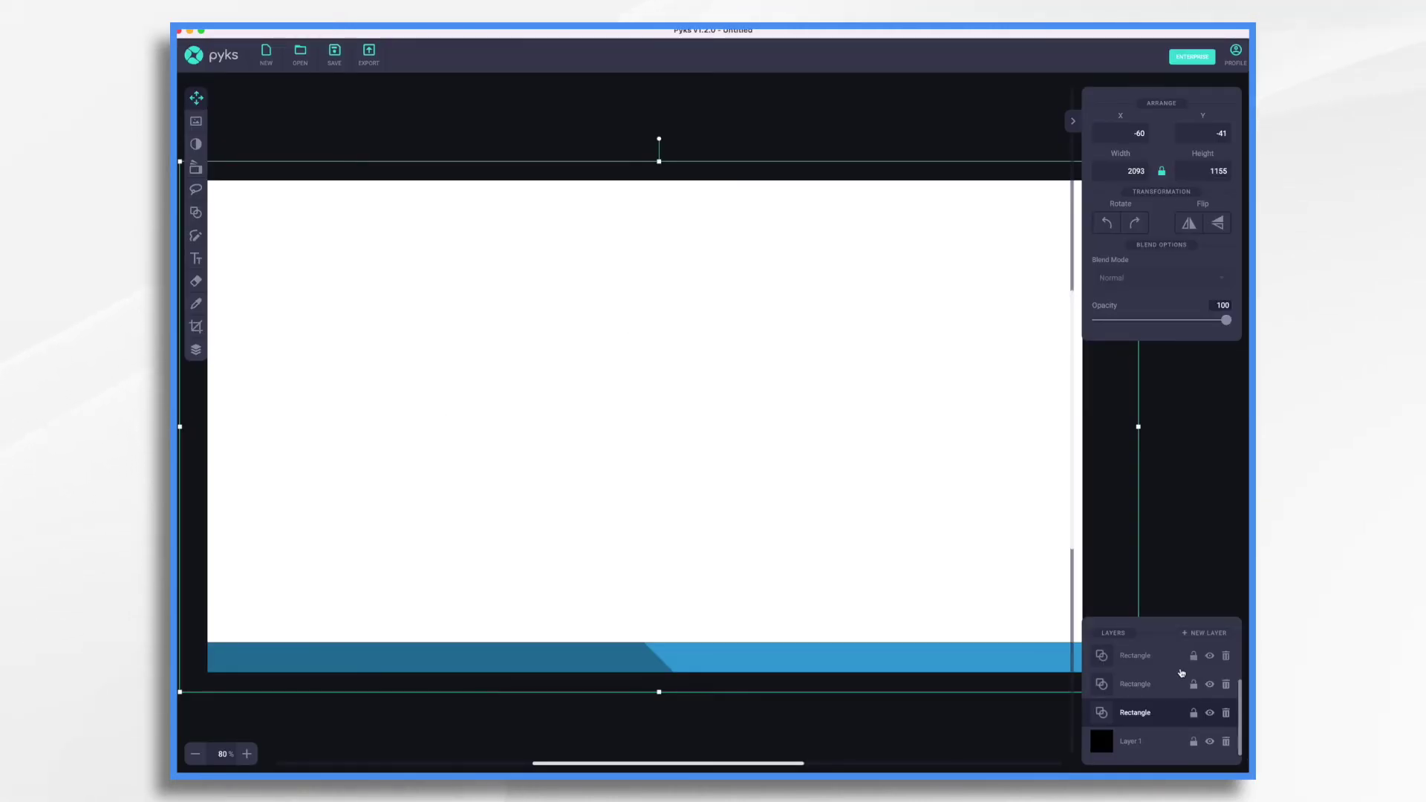
Delete the white background and select all four rectangle layers.
{"action": "left_click", "coordinate": [1226, 712]}
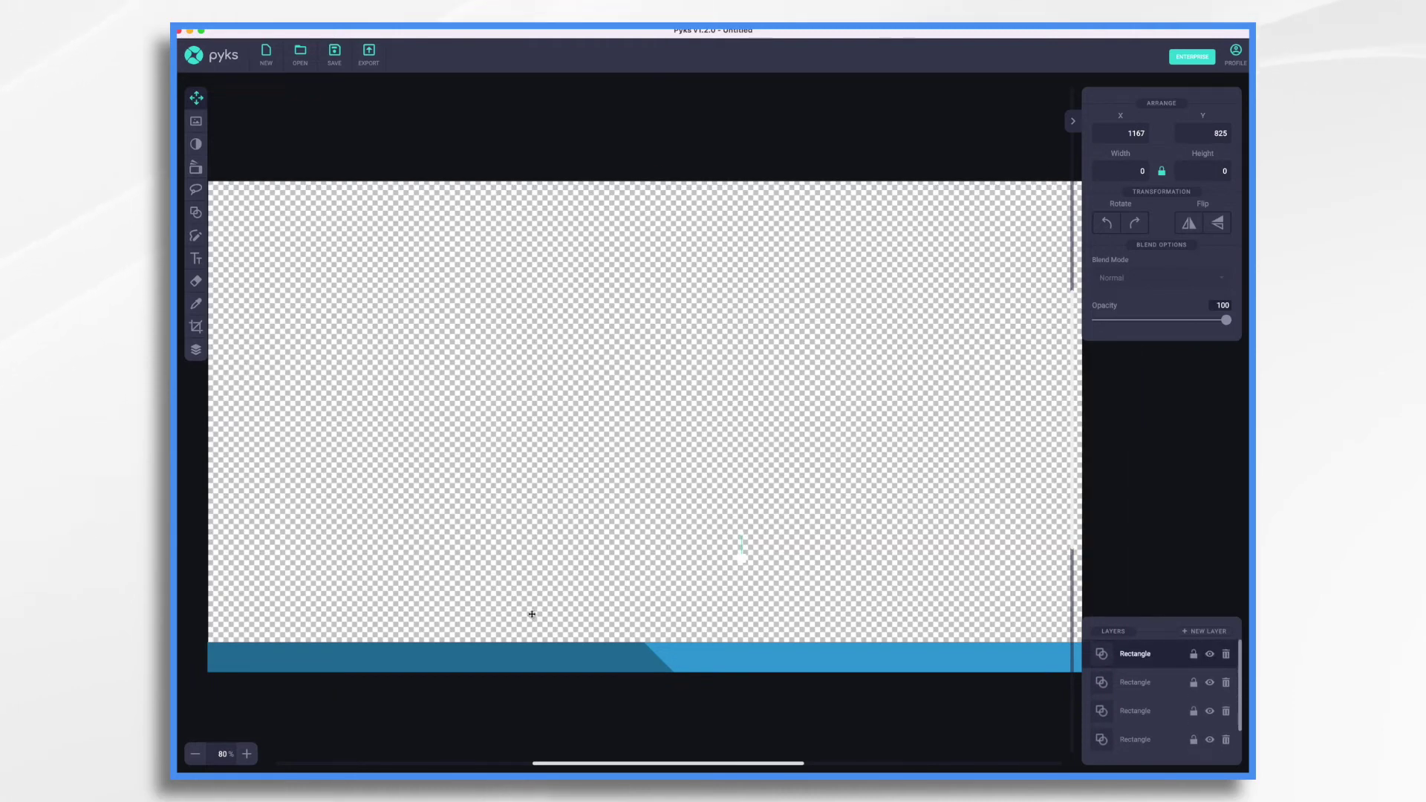
{"action": "left_click", "coordinate": [553, 651]}
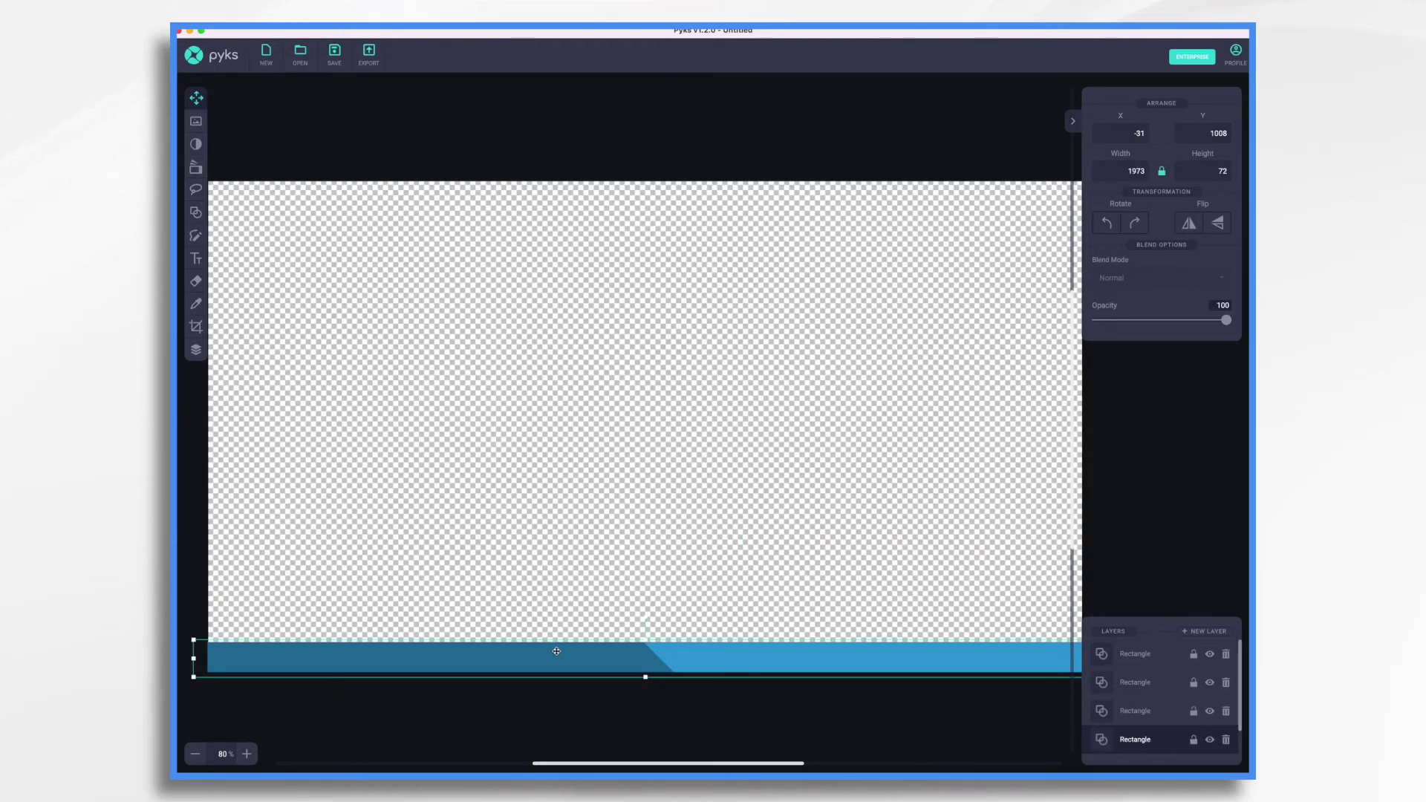
{"action": "left_click", "coordinate": [648, 662]}
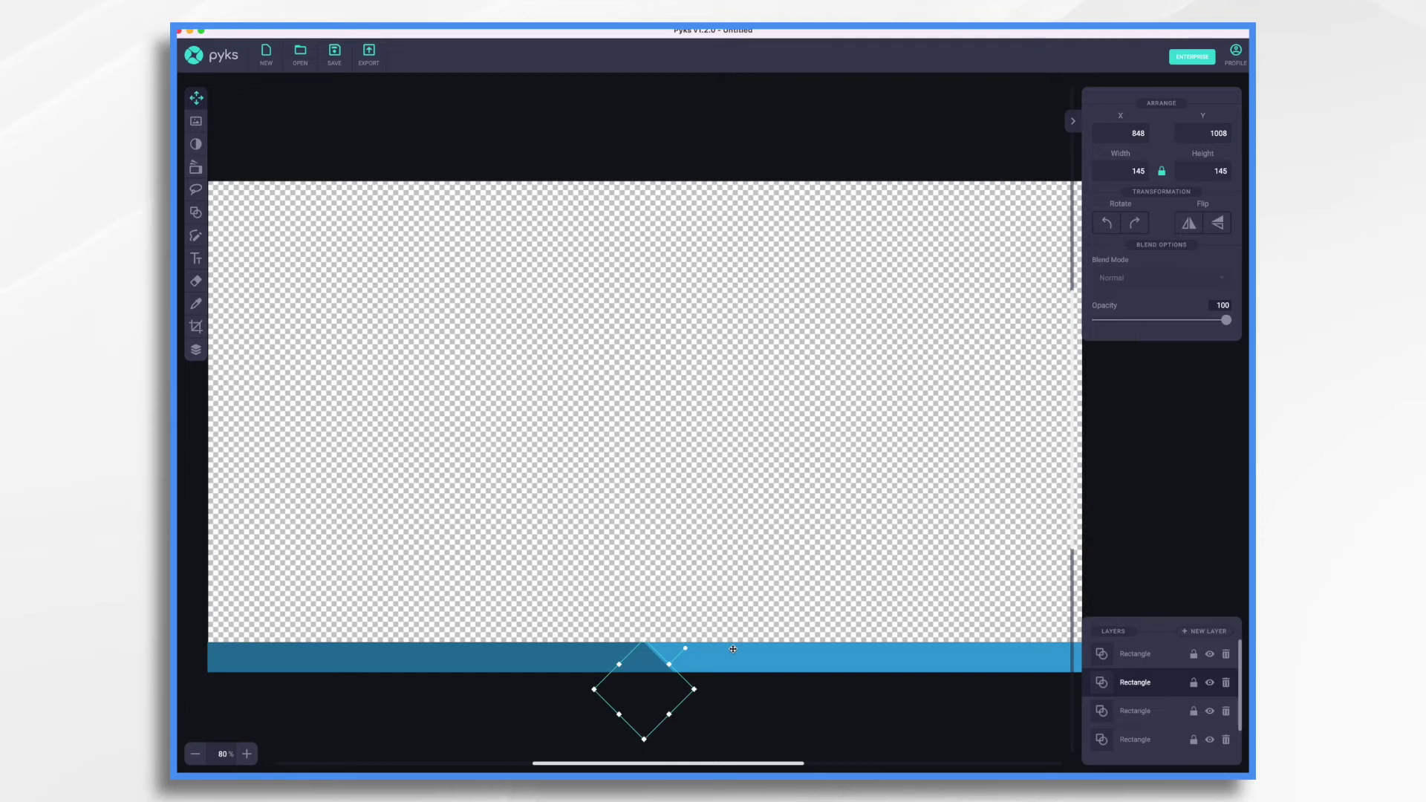
{"action": "left_click", "coordinate": [734, 649]}
{"action": "left_click", "coordinate": [1136, 654], "text": "shift"}
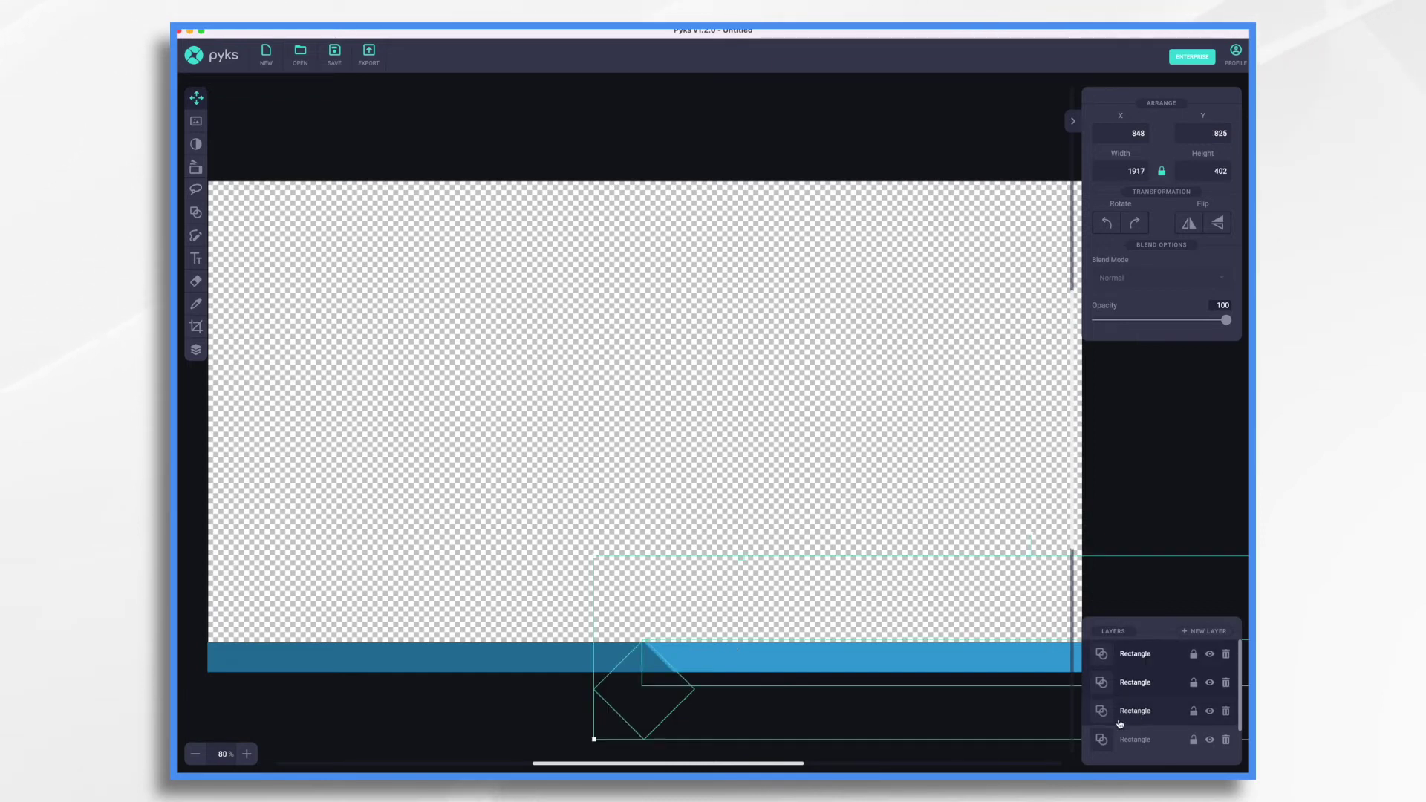
{"action": "left_click", "coordinate": [1119, 738], "text": "shift"}
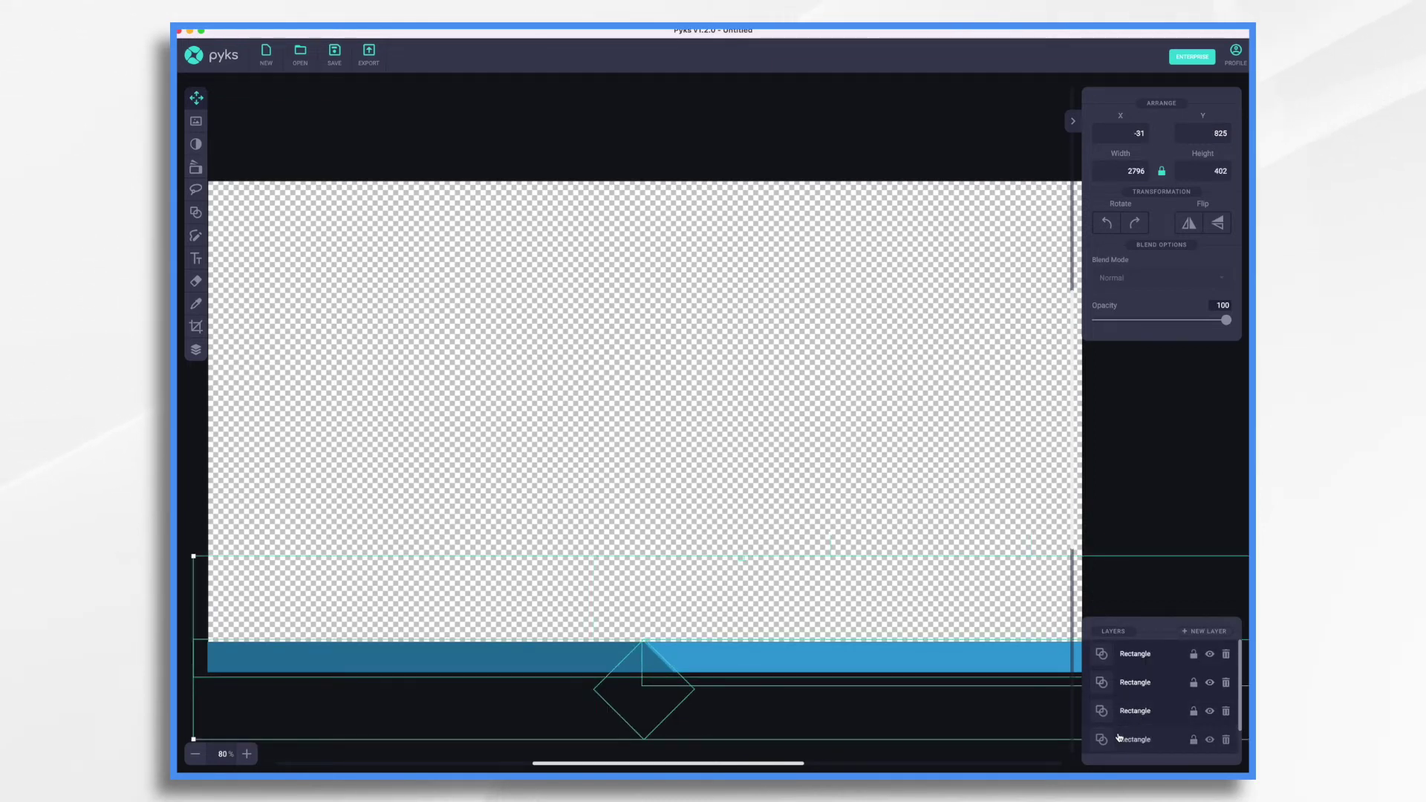
Move the bar and diamond up to the middle of the canvas and deselect.
{"action": "scroll", "coordinate": [1119, 738], "scroll_direction": "down", "scroll_amount": 1}
{"action": "scroll", "coordinate": [1119, 737], "scroll_direction": "up", "scroll_amount": 1}
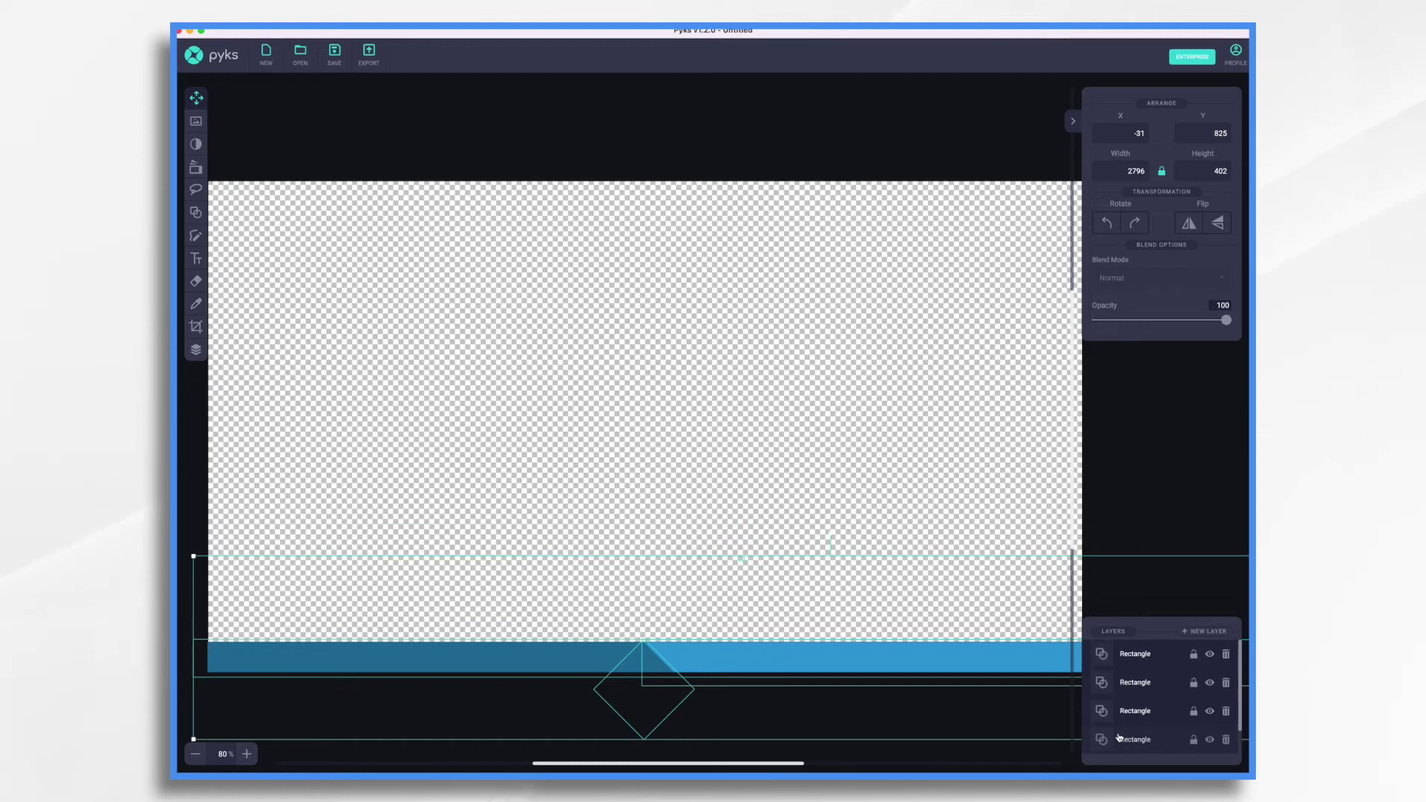
{"action": "left_click_drag", "start_coordinate": [648, 660], "coordinate": [634, 409]}
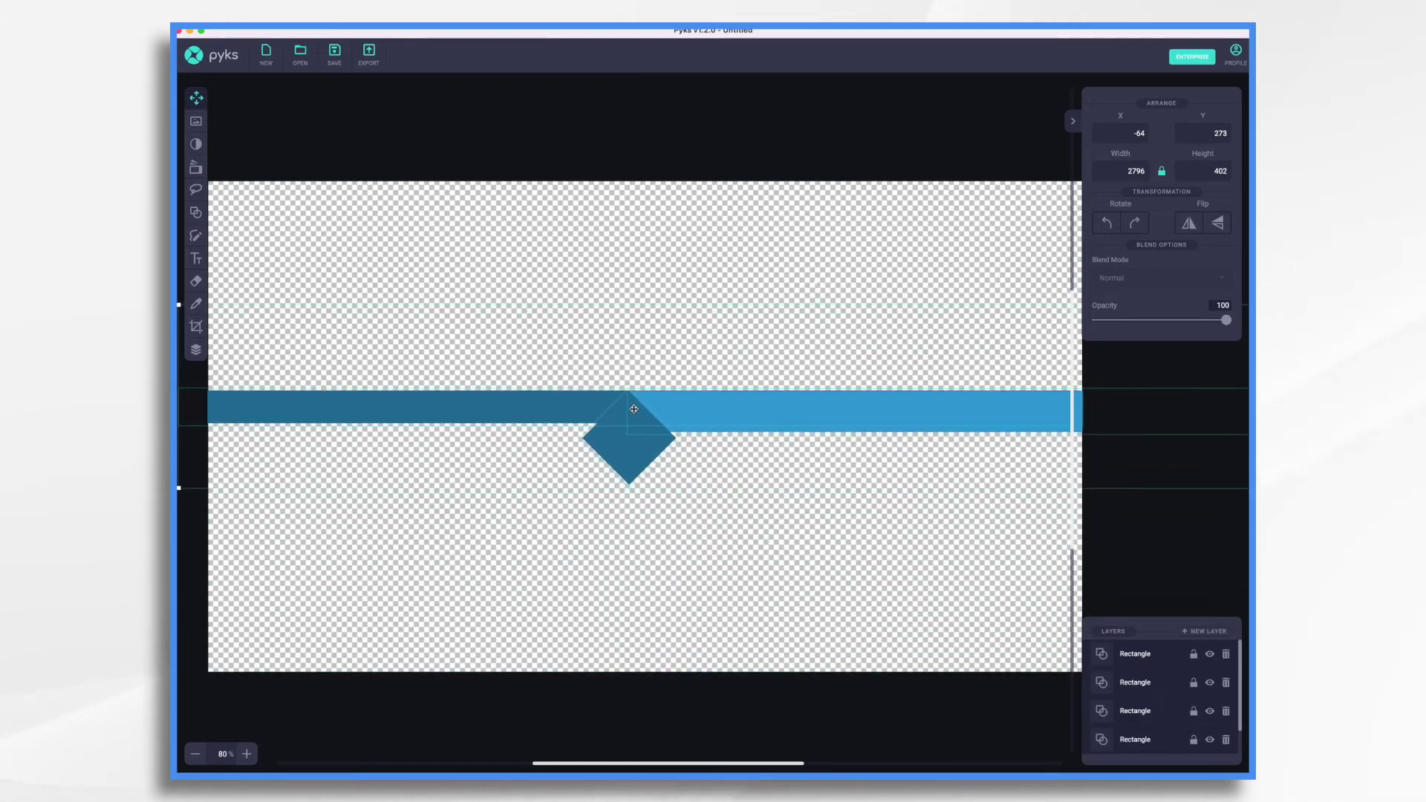
{"action": "left_click", "coordinate": [942, 586]}
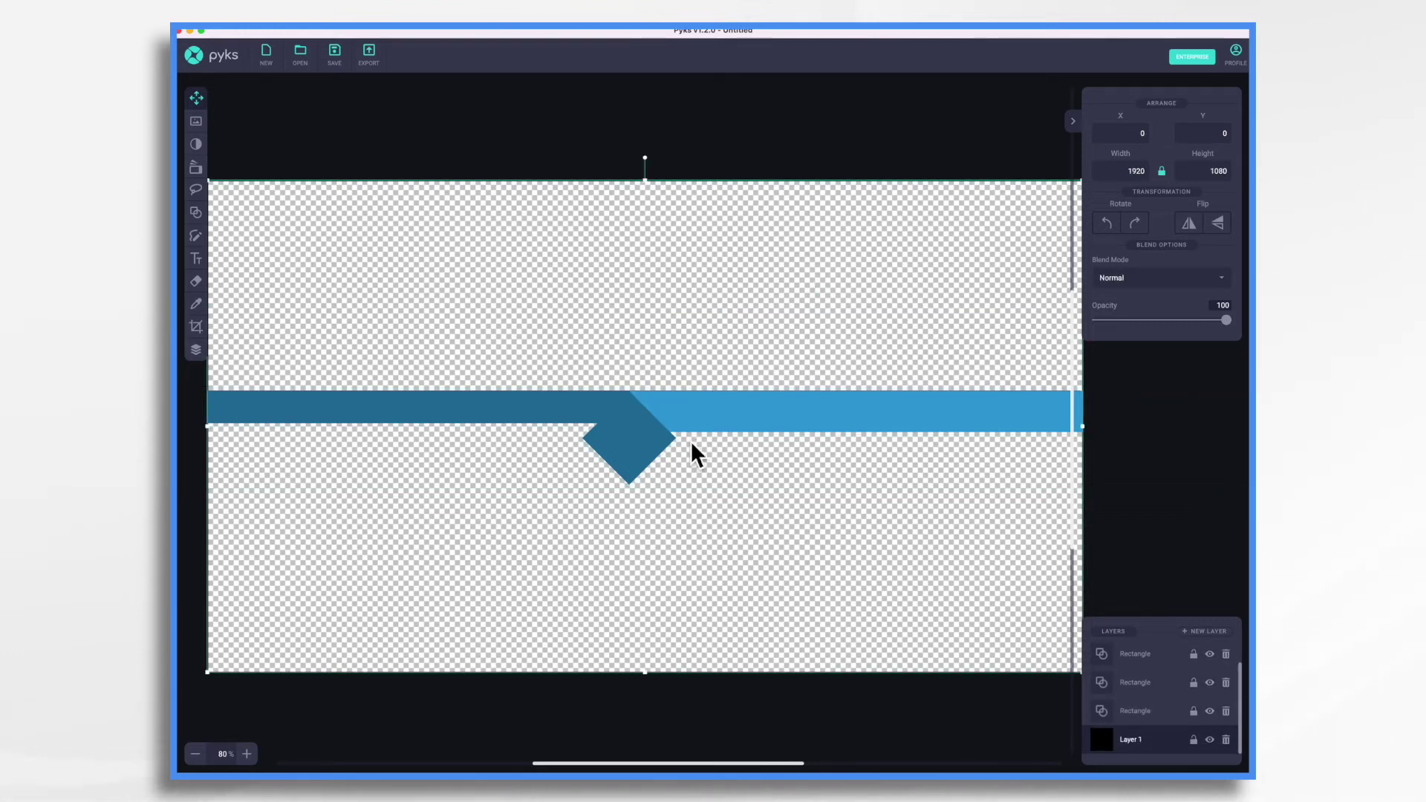
Raise the tops of the dark and light-blue bars to the same height.
{"action": "left_click", "coordinate": [580, 400]}
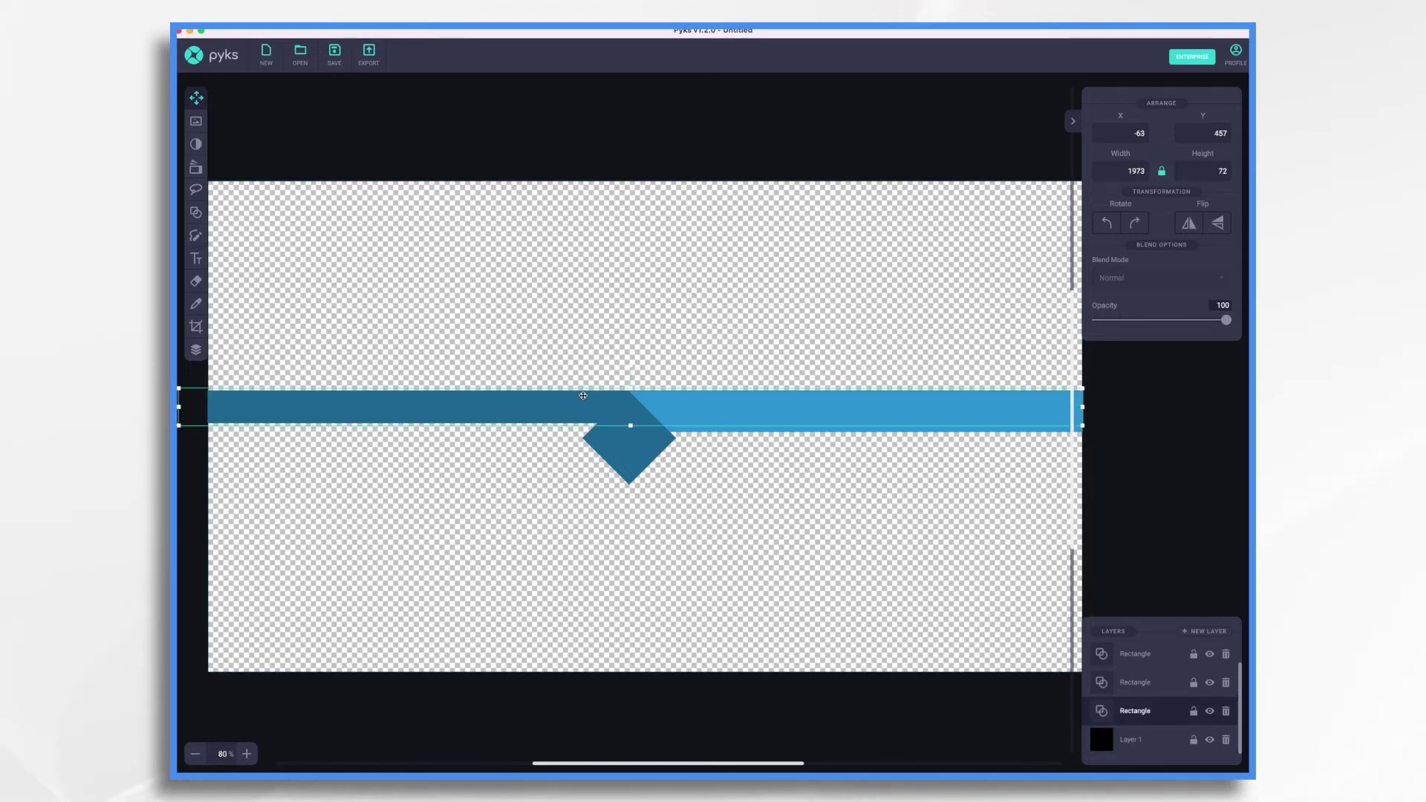
{"action": "left_click_drag", "start_coordinate": [631, 388], "coordinate": [631, 342]}
{"action": "left_click", "coordinate": [1039, 405]}
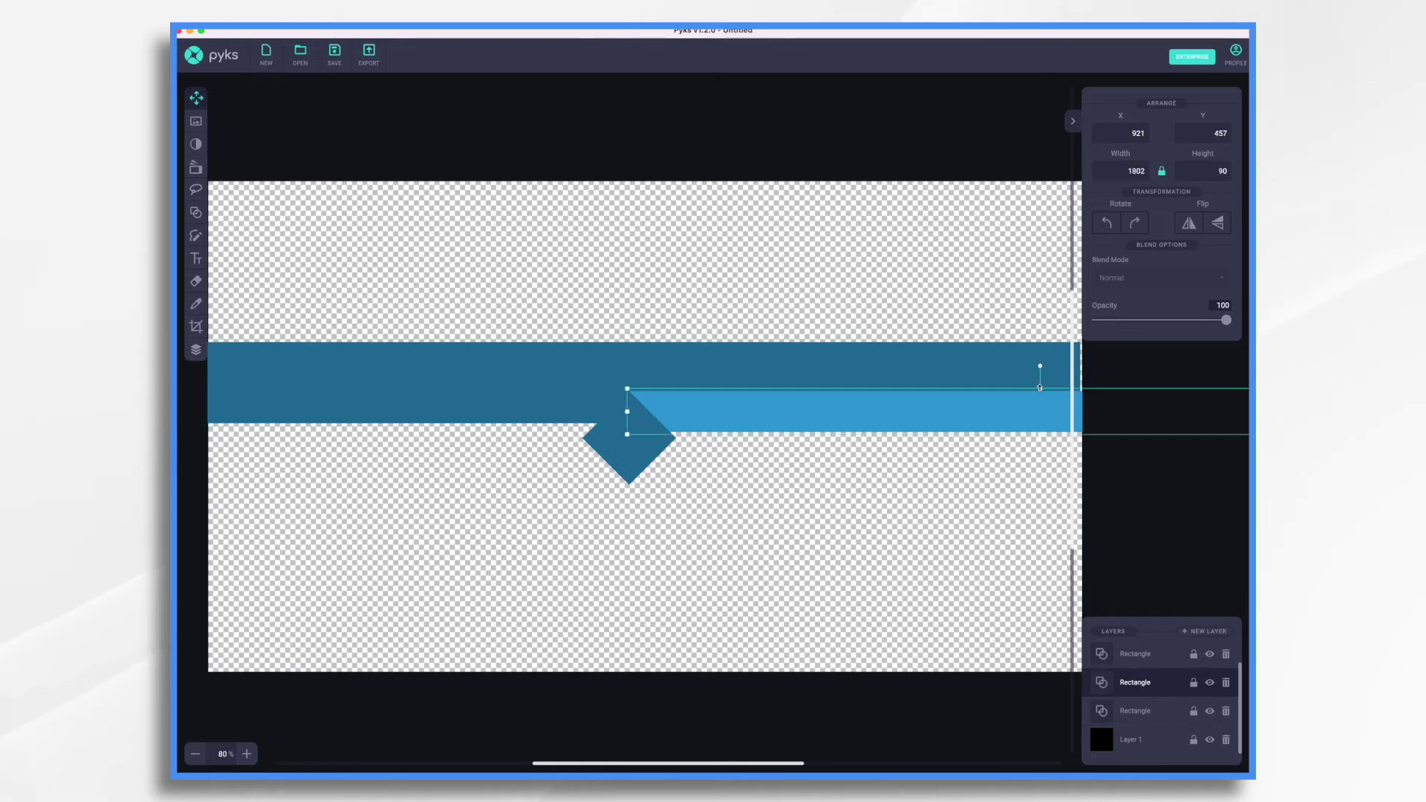
{"action": "left_click_drag", "start_coordinate": [1040, 387], "coordinate": [1037, 340]}
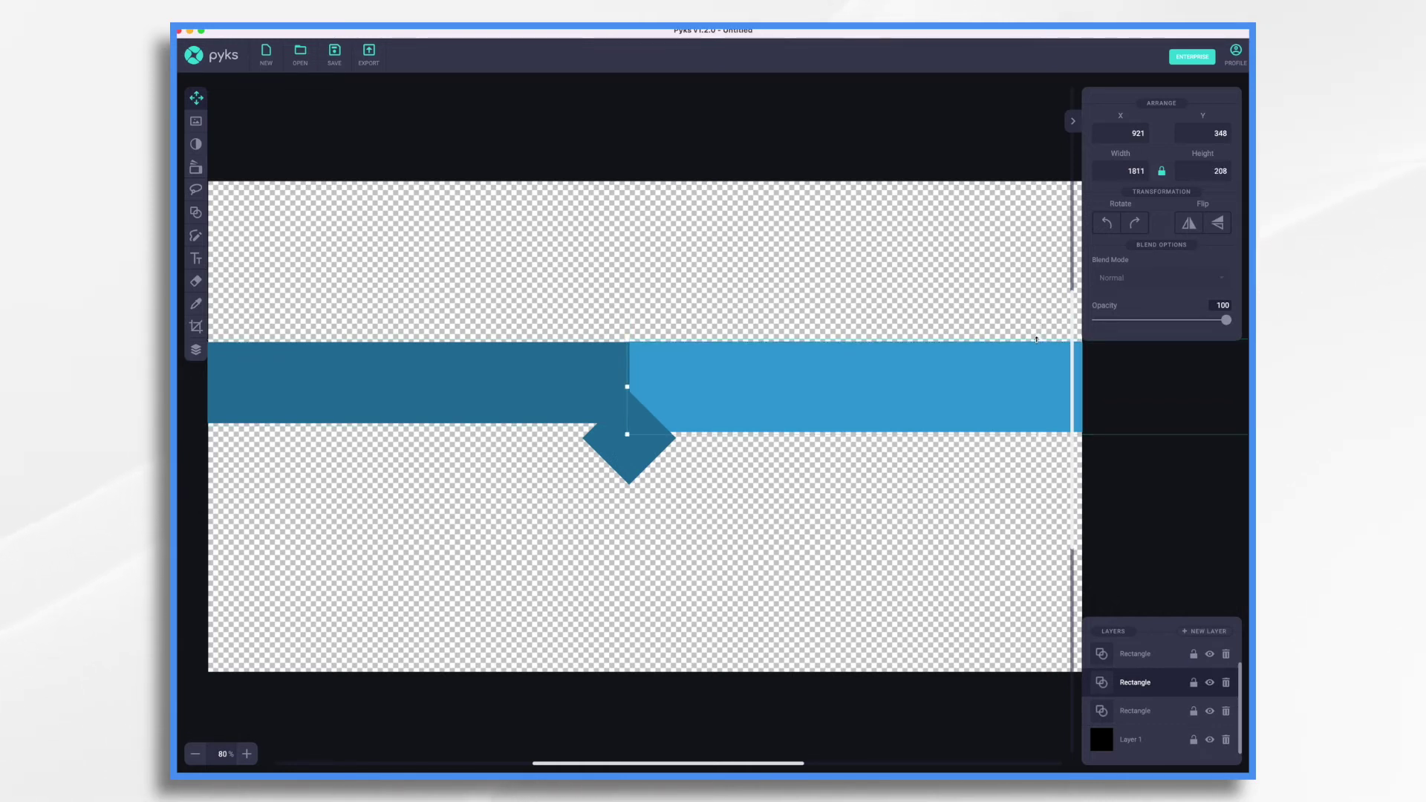
Move the diagonal strip up onto the bar and align the light-blue bar's bottom edge.
{"action": "left_click_drag", "start_coordinate": [627, 464], "coordinate": [748, 508]}
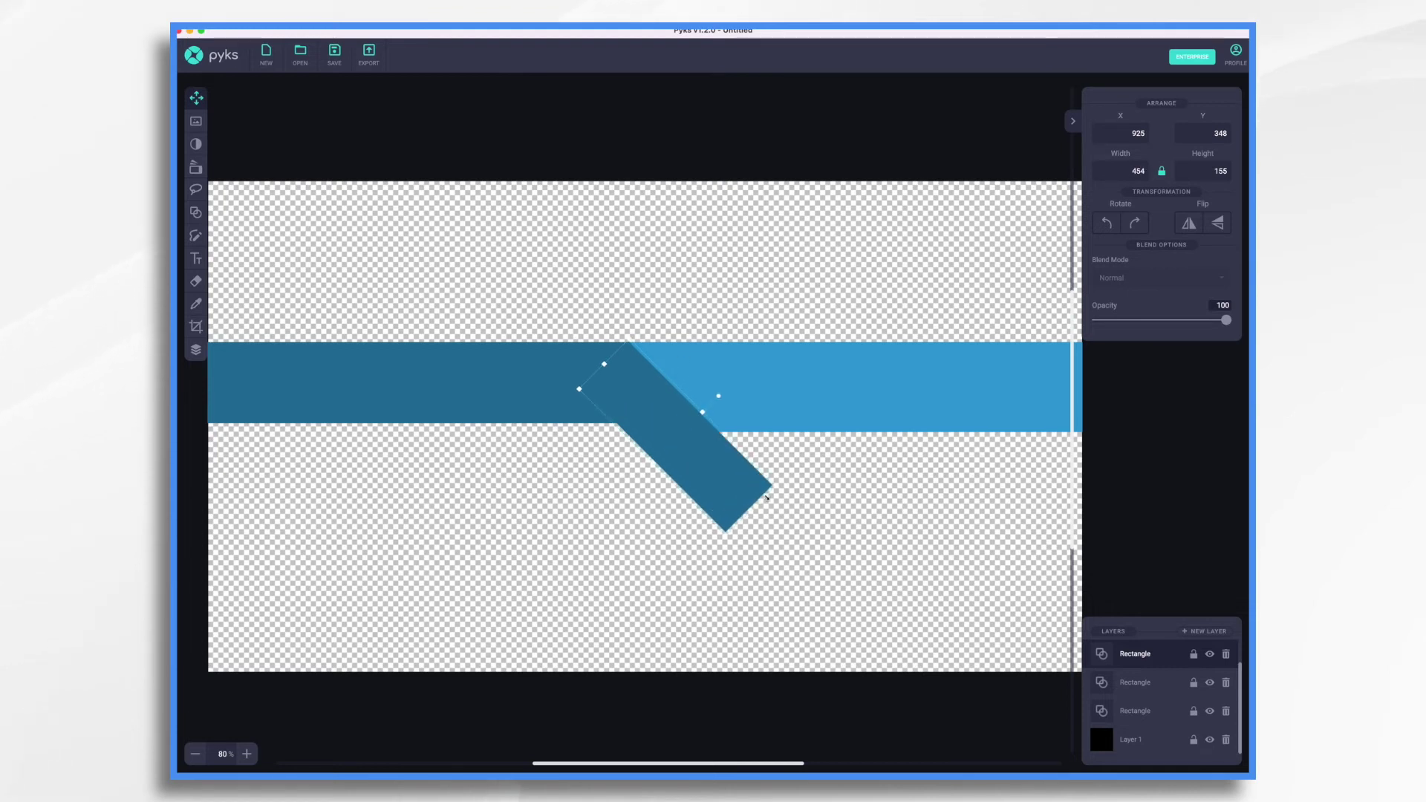
{"action": "left_click", "coordinate": [794, 400]}
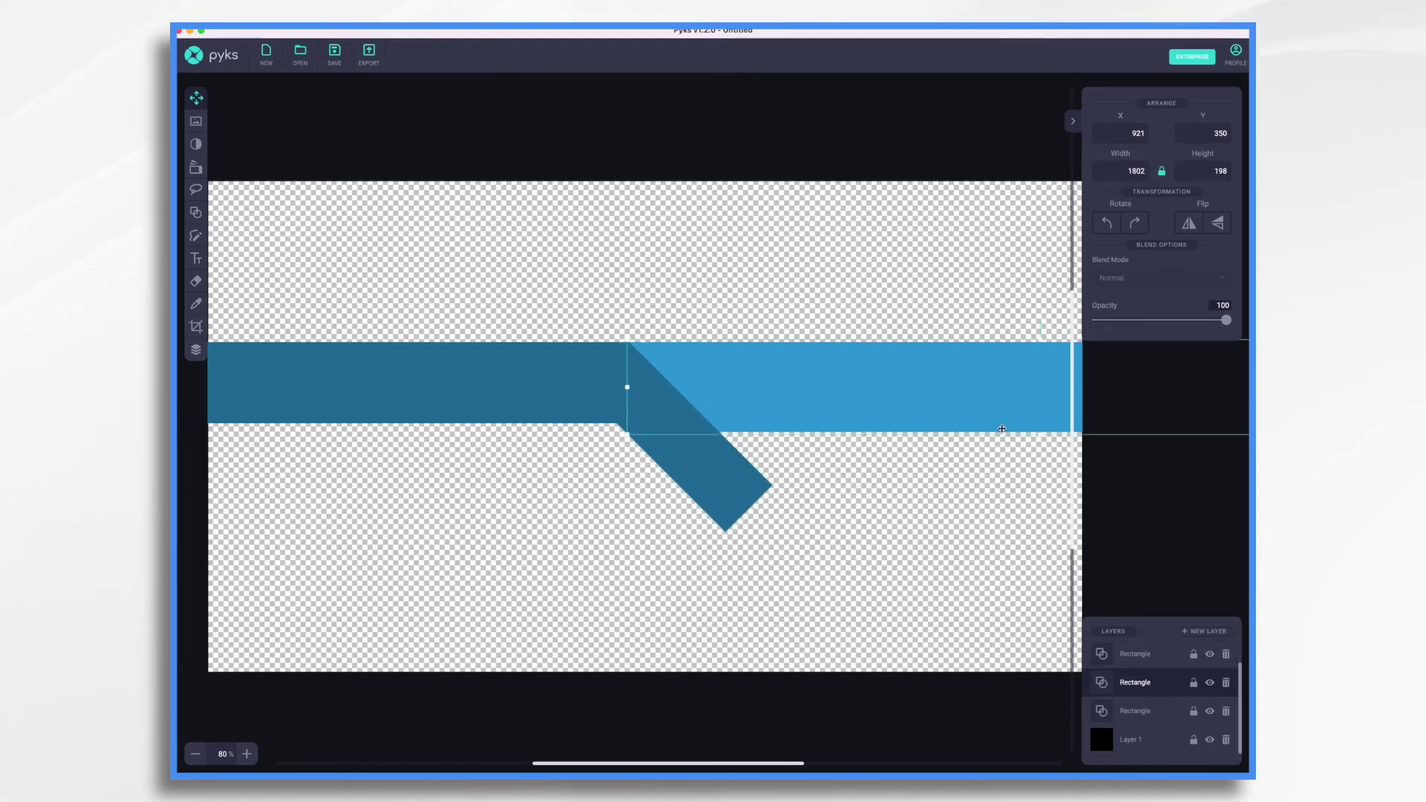
{"action": "left_click_drag", "start_coordinate": [1002, 428], "coordinate": [1002, 423]}
{"action": "scroll", "coordinate": [534, 550], "scroll_direction": "down", "scroll_amount": 1}
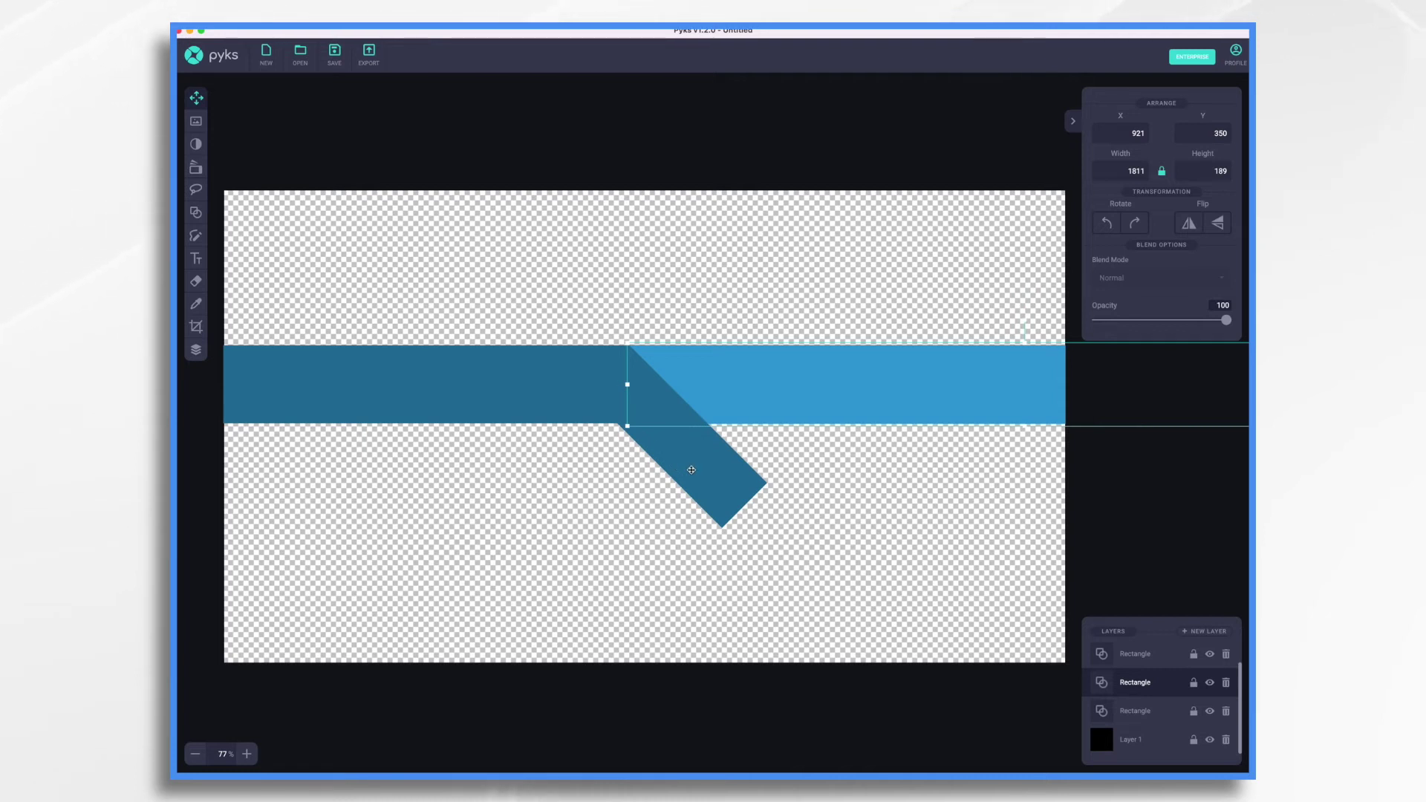
Crop the canvas top and bottom to the bar, leaving 1920×166.
{"action": "left_click", "coordinate": [196, 327]}
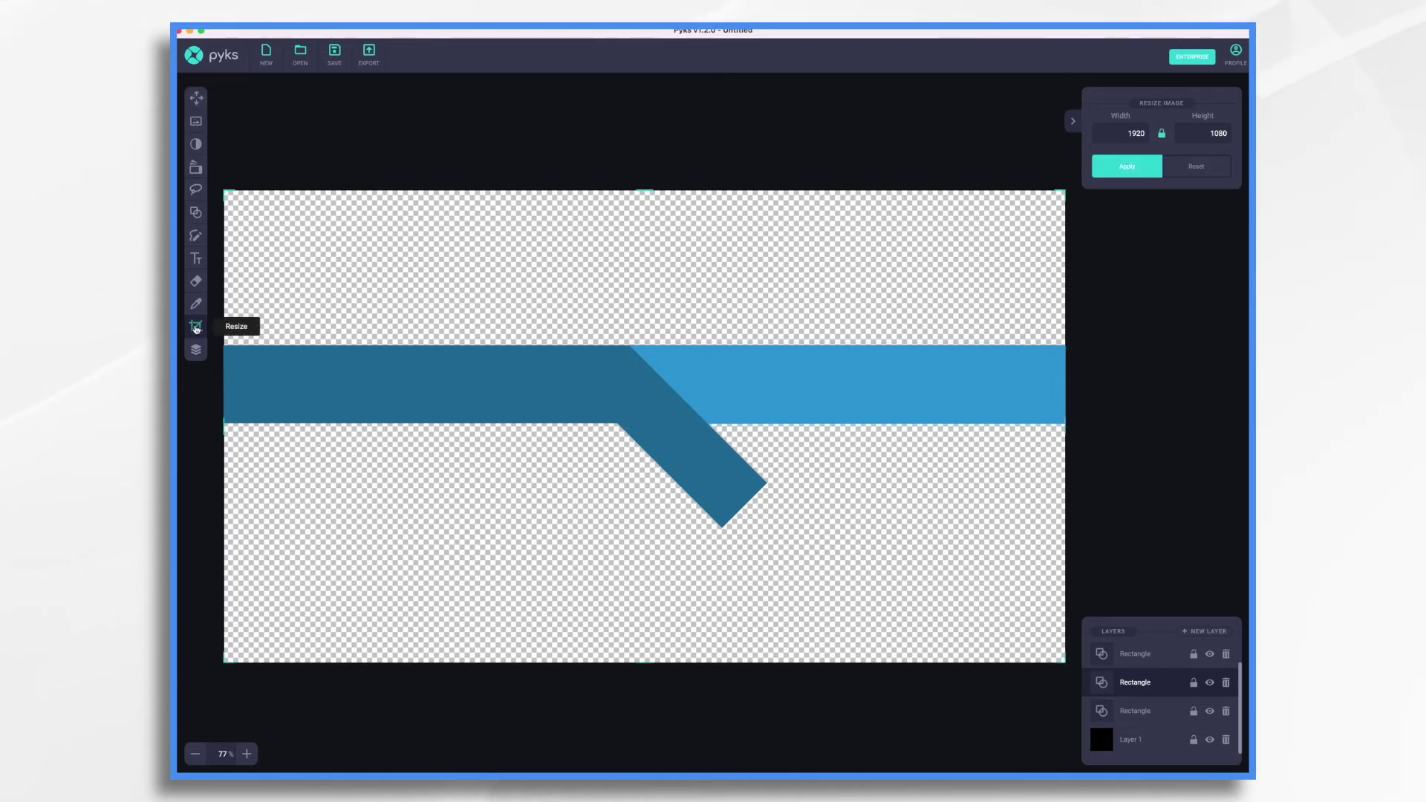
{"action": "left_click_drag", "start_coordinate": [643, 191], "coordinate": [633, 348]}
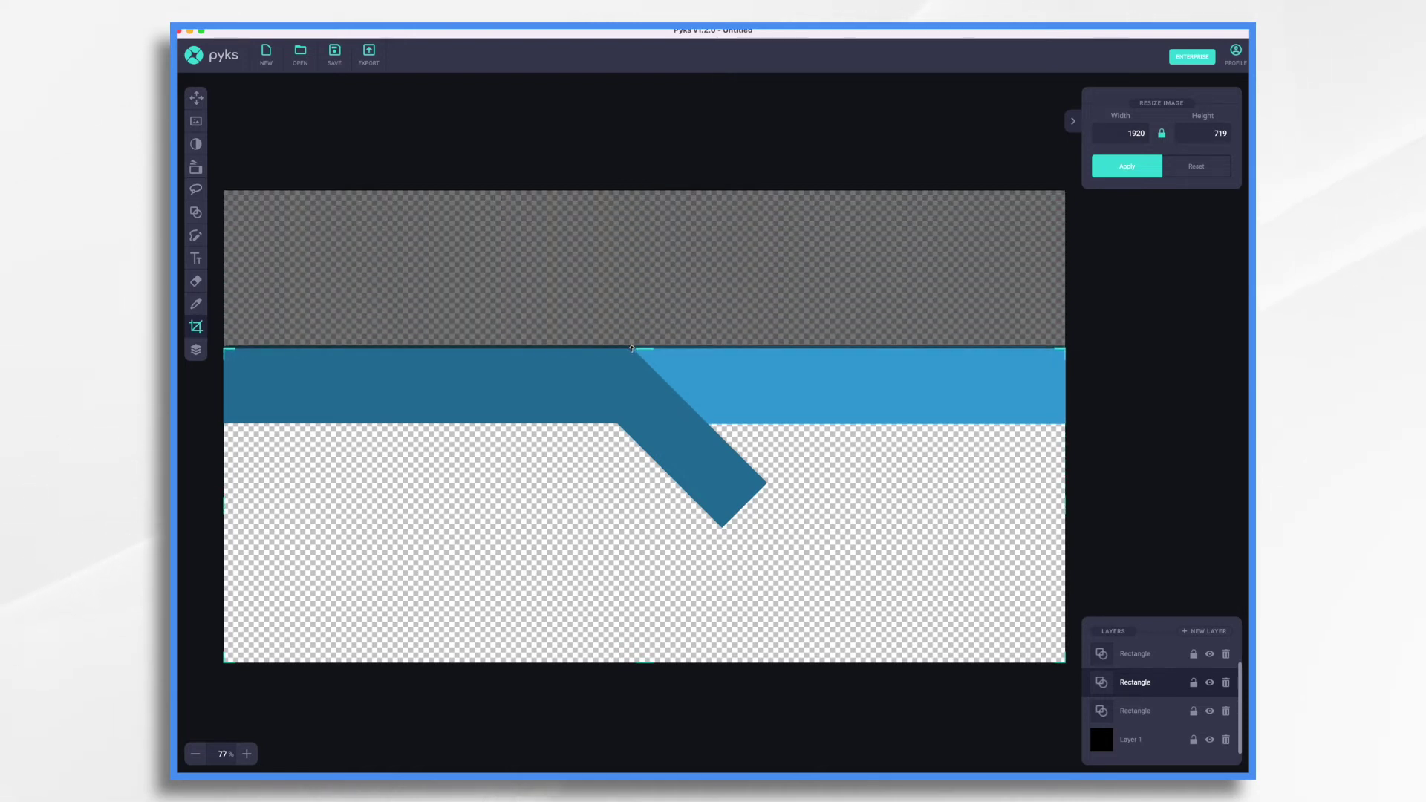
{"action": "left_click_drag", "start_coordinate": [677, 663], "coordinate": [674, 423]}
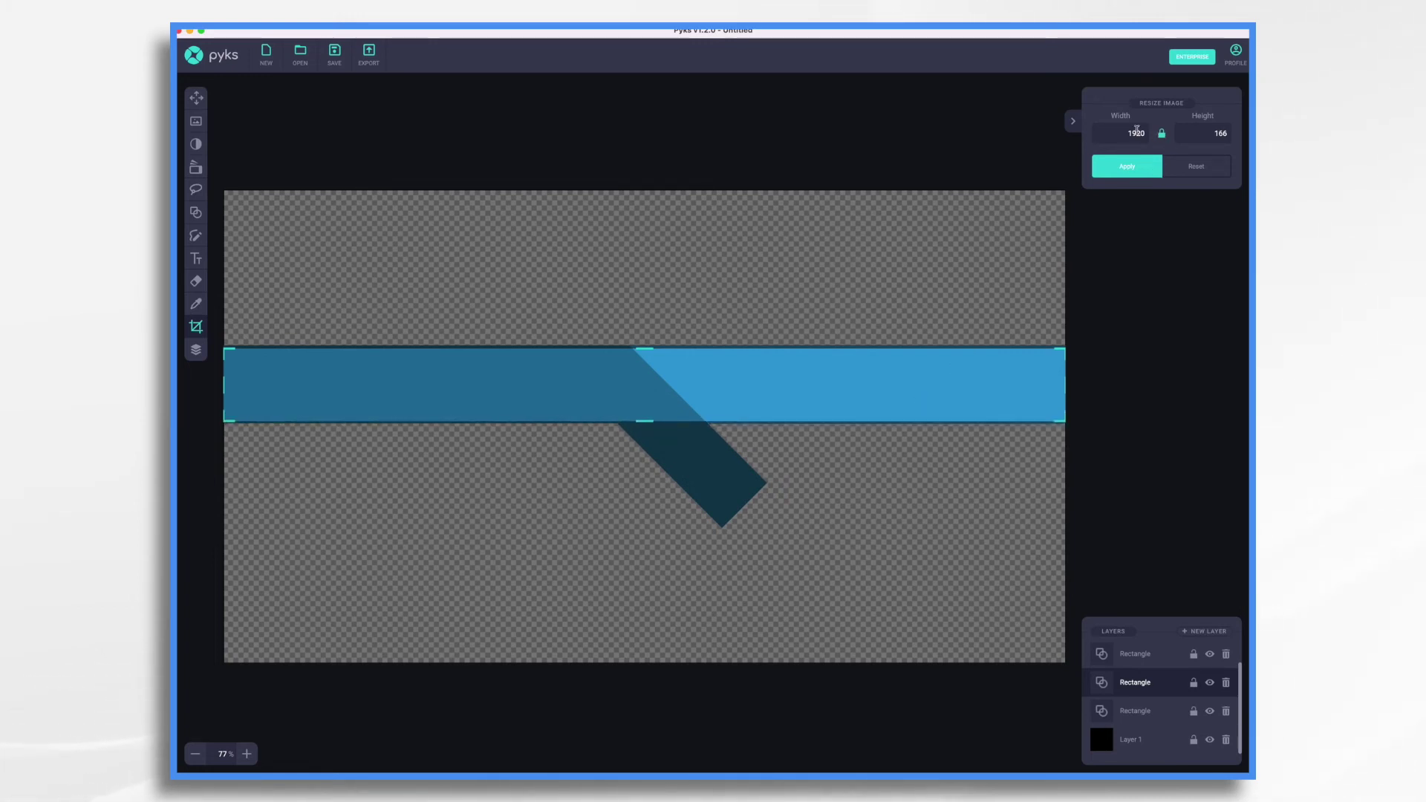
{"action": "left_click", "coordinate": [1131, 167]}
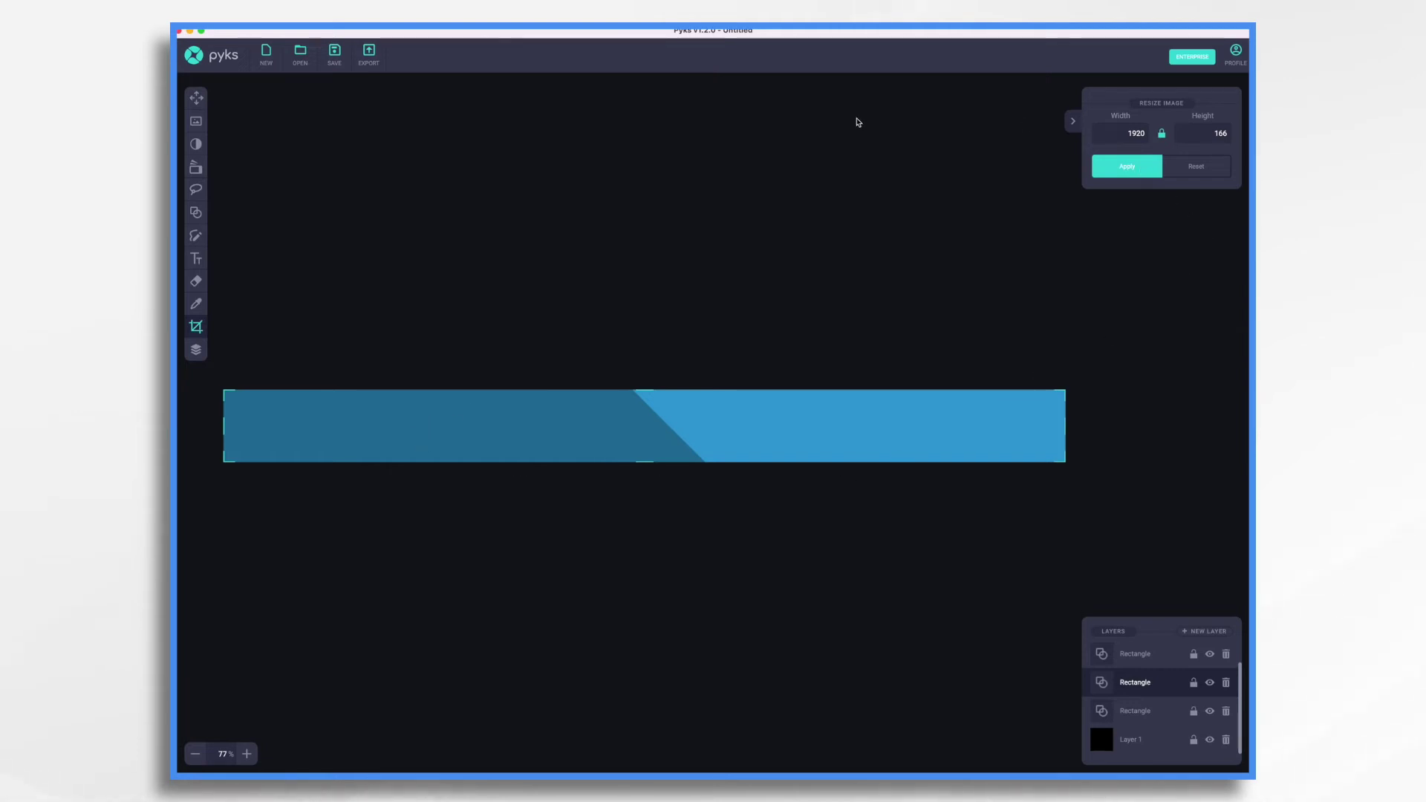
Export the bar as 'title bar.png'.
{"action": "left_click", "coordinate": [365, 57]}
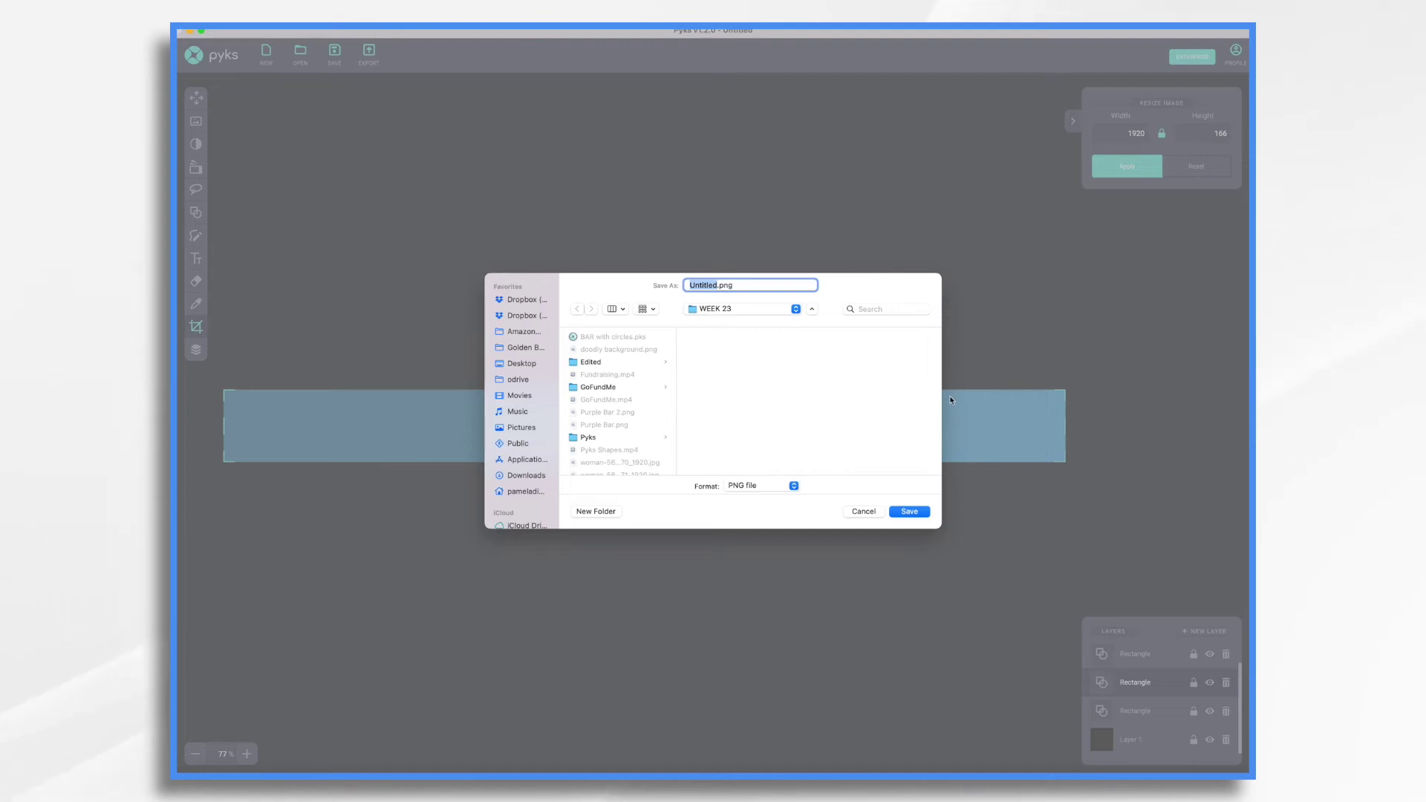
{"action": "type", "text": "title"}
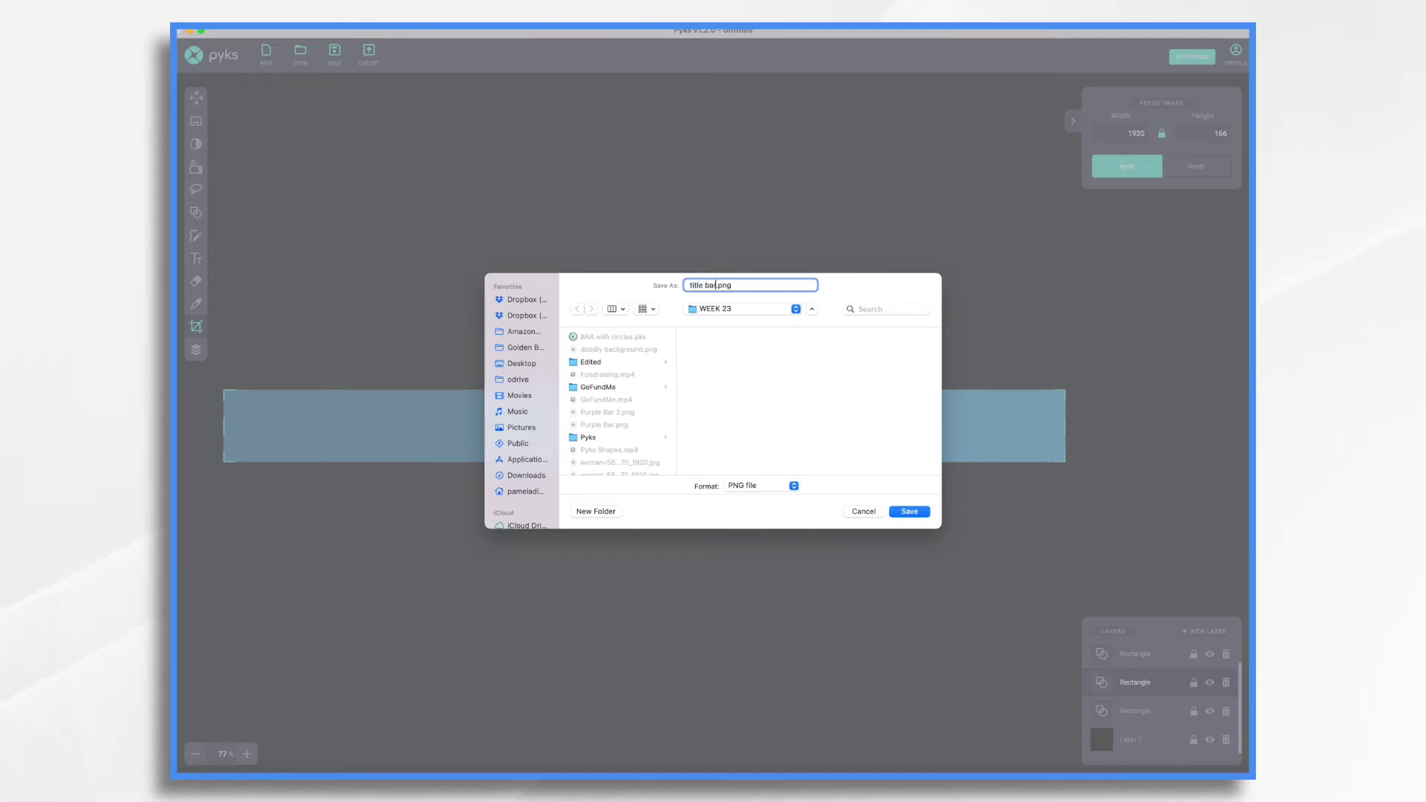
{"action": "key", "text": "Return"}
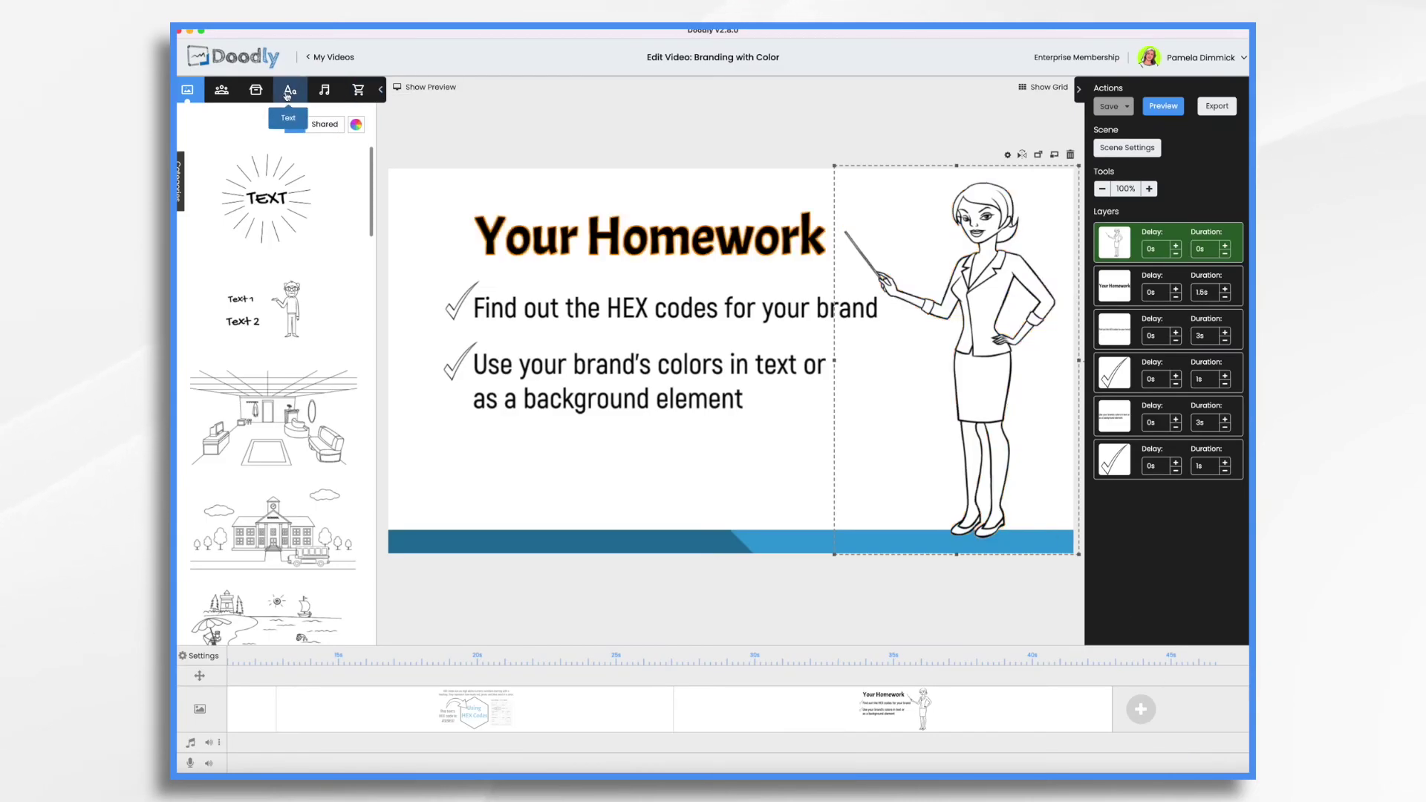
Upload 'title bar.png' as a new prop and add it to the Your Homework scene.
{"action": "left_click", "coordinate": [255, 90]}
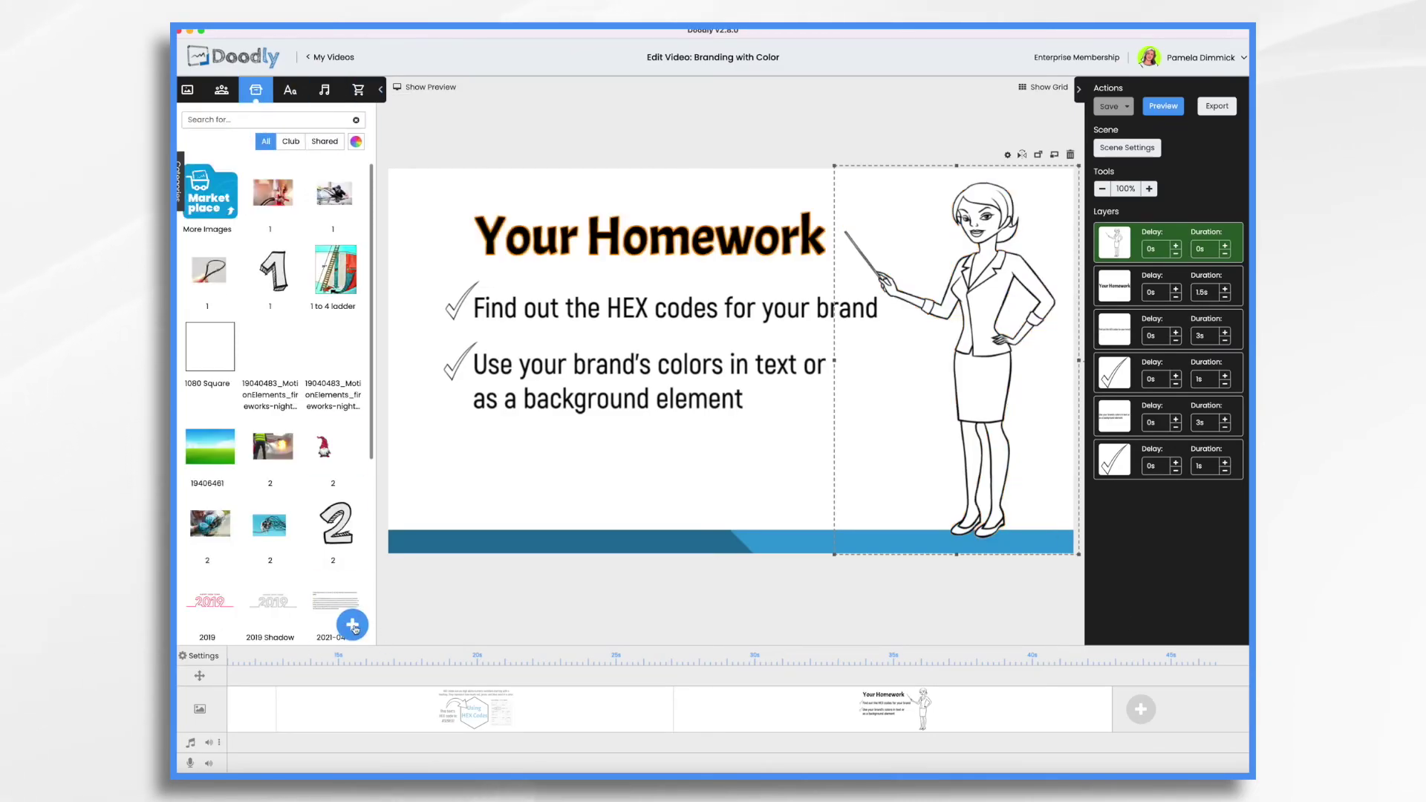
{"action": "left_click", "coordinate": [353, 627]}
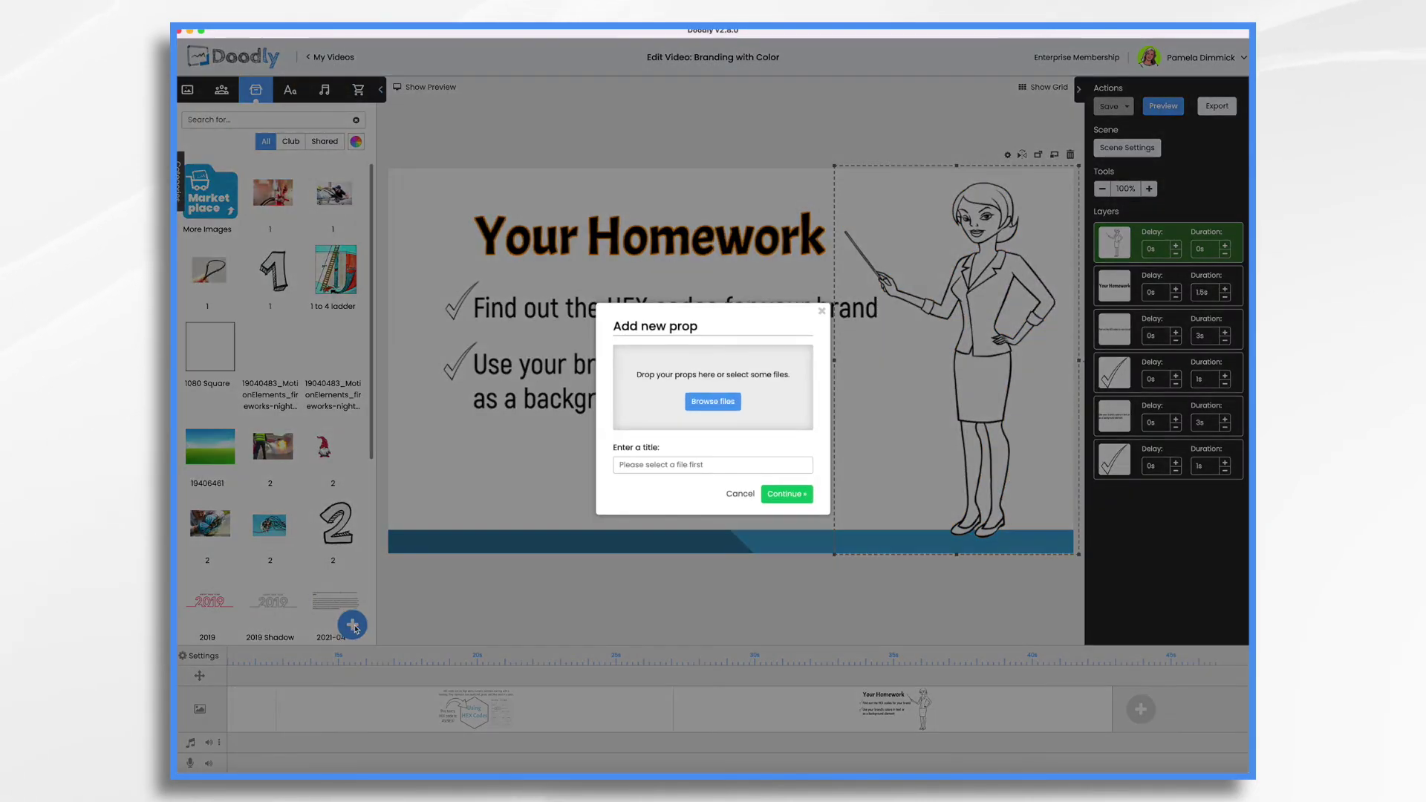
{"action": "left_click", "coordinate": [724, 404]}
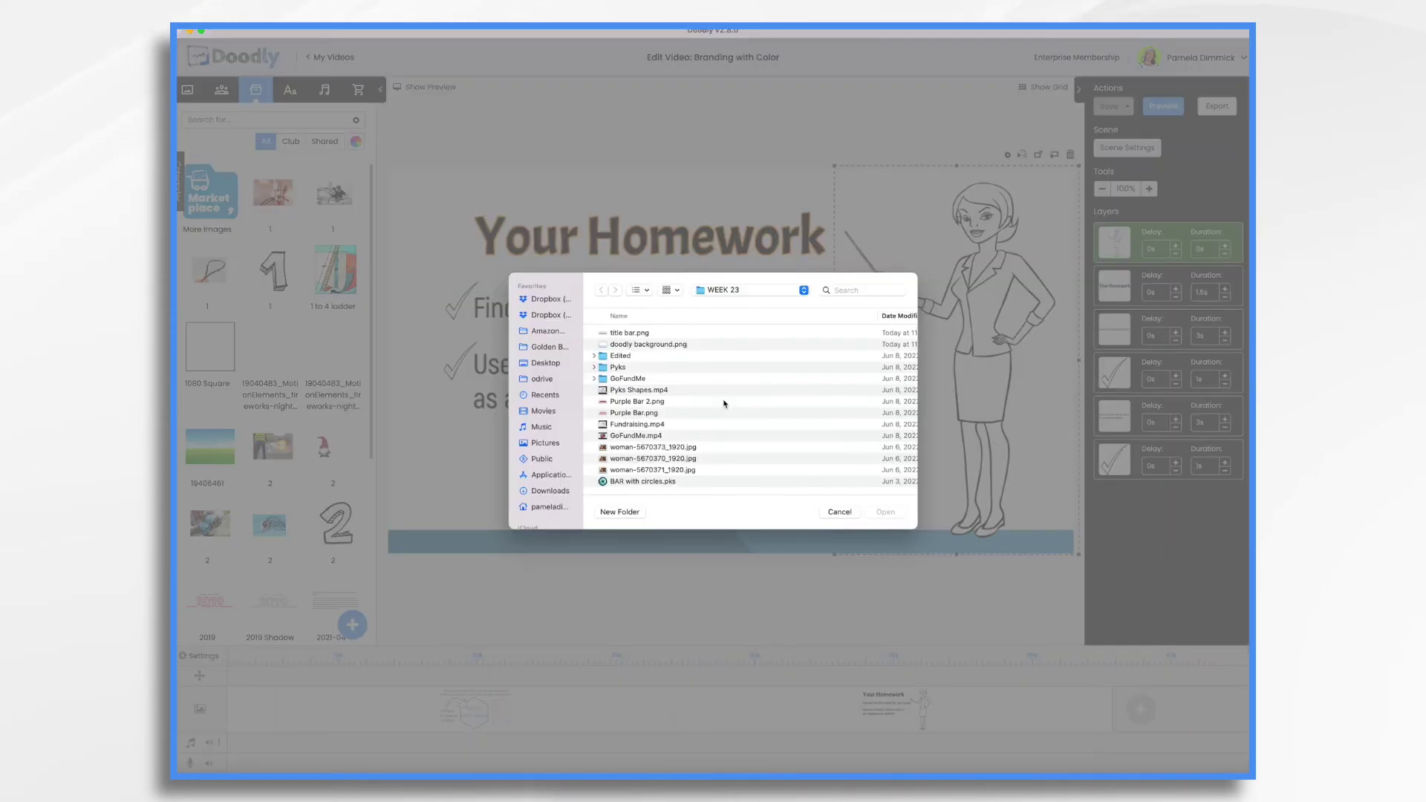
{"action": "left_click", "coordinate": [644, 333]}
{"action": "left_click", "coordinate": [886, 512]}
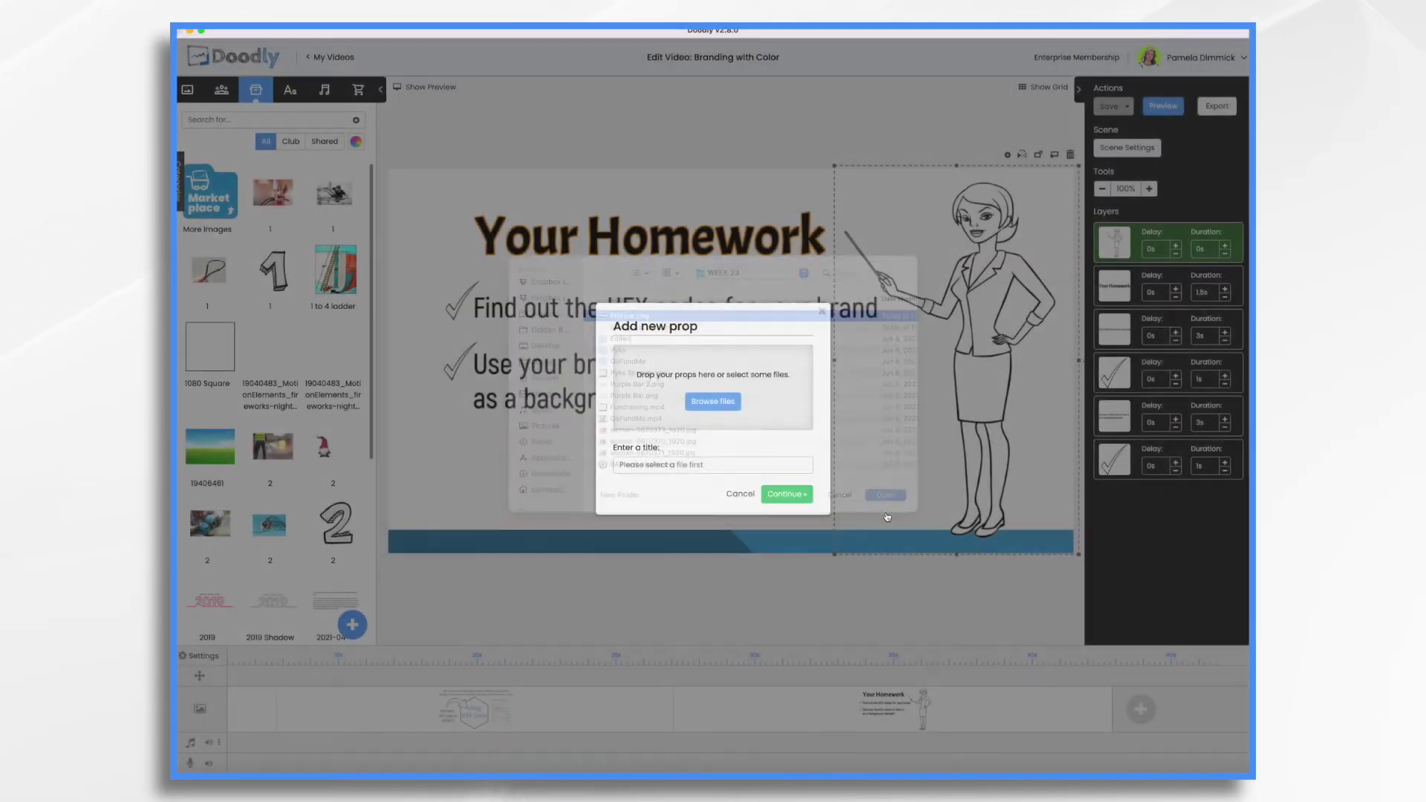
{"action": "left_click", "coordinate": [793, 500]}
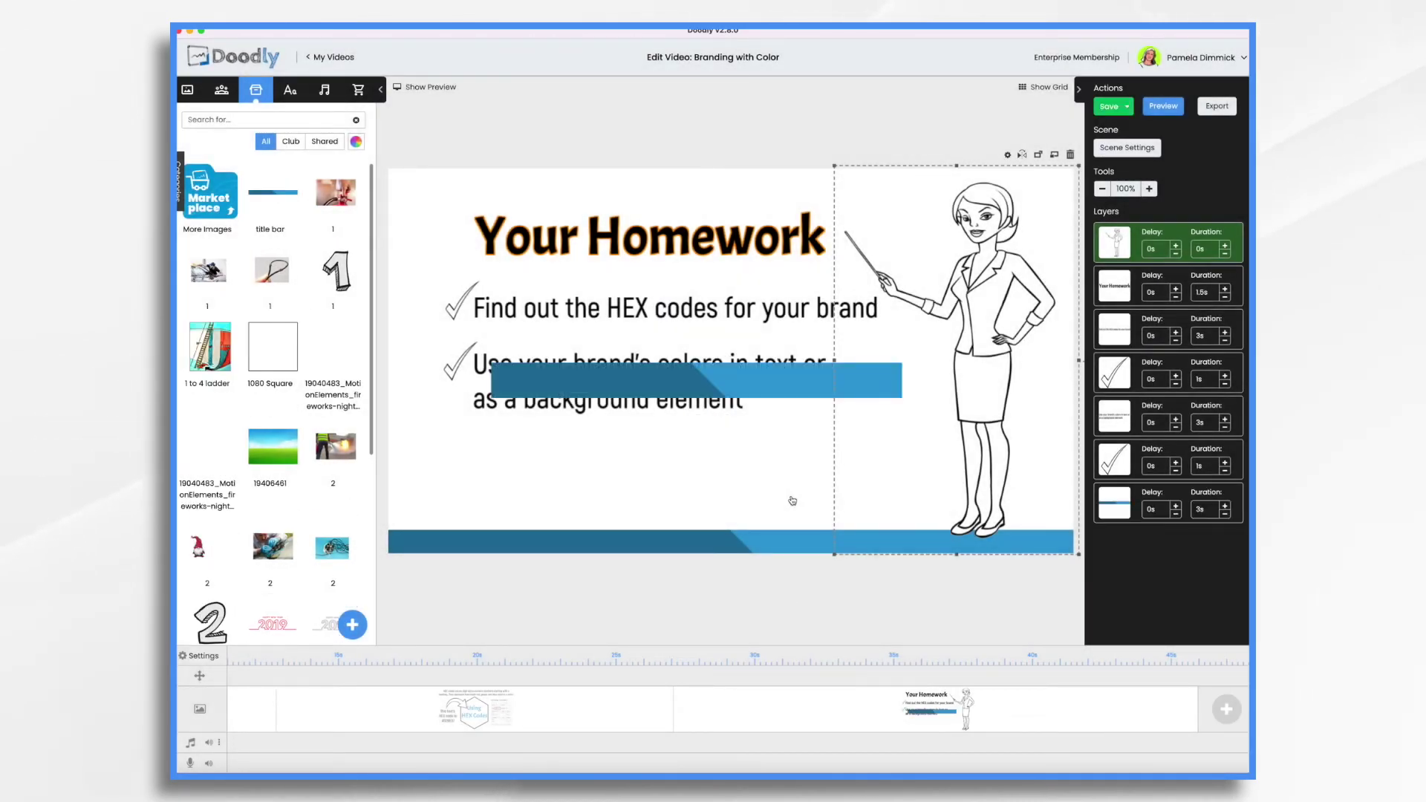
Move the title bar to the slide top, stretch it wider, and layer it behind the heading.
{"action": "left_click_drag", "start_coordinate": [670, 382], "coordinate": [580, 228]}
{"action": "left_click_drag", "start_coordinate": [814, 248], "coordinate": [942, 250]}
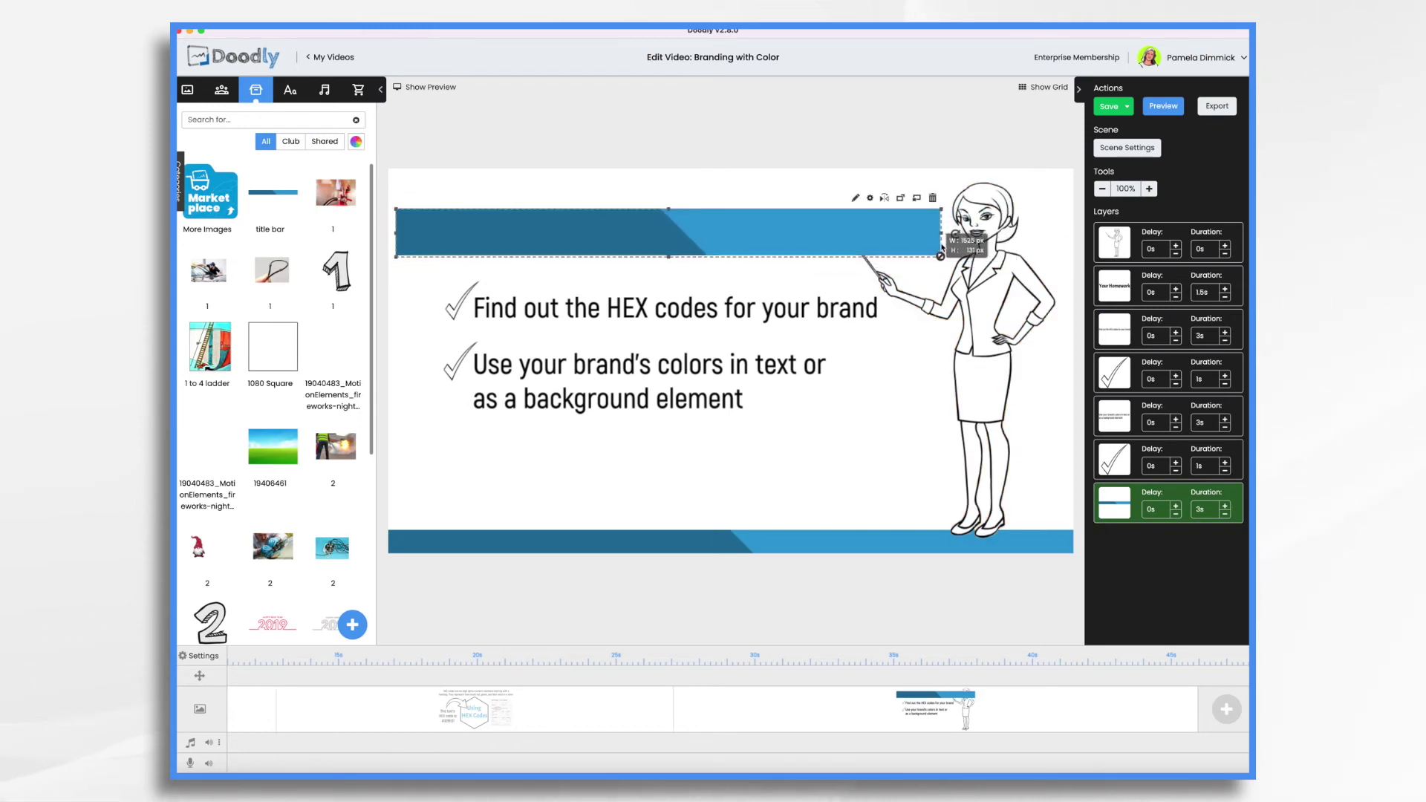
{"action": "left_click_drag", "start_coordinate": [1107, 502], "coordinate": [1110, 289]}
Open the Your Homework heading's settings and pick a blue text colour.
{"action": "double_click", "coordinate": [520, 236]}
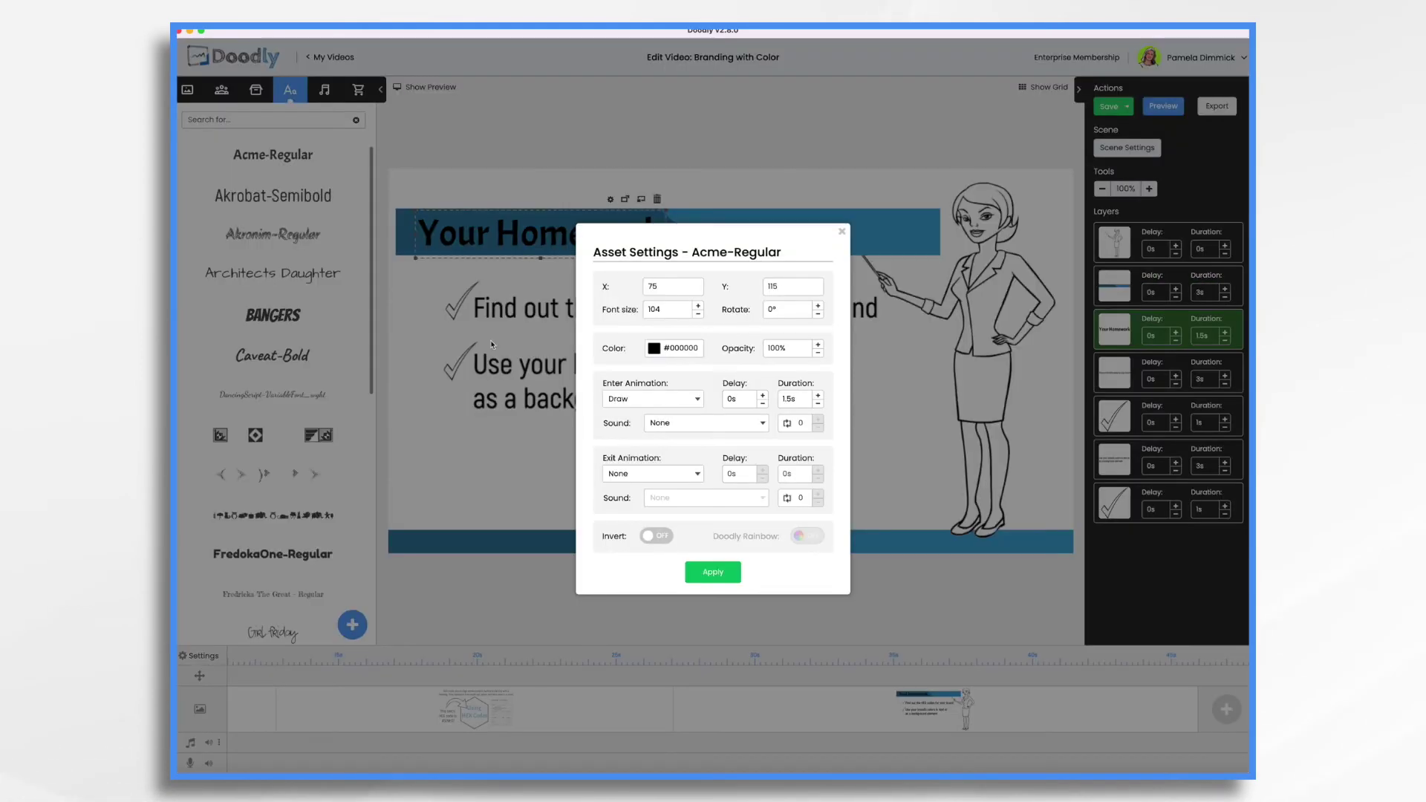
{"action": "left_click", "coordinate": [654, 348]}
{"action": "left_click", "coordinate": [667, 470]}
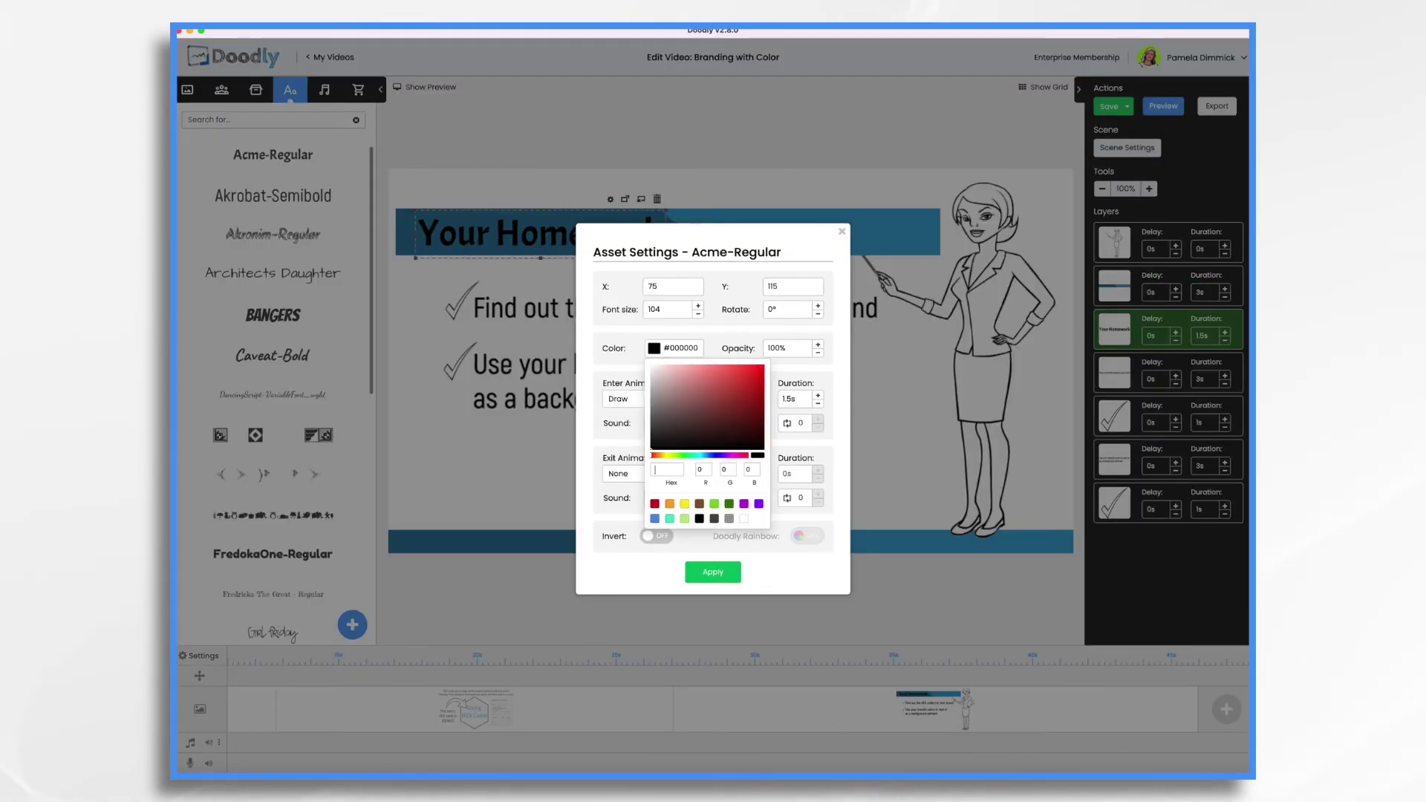
Apply the blue to Your Homework, then add a 'Due Friday' text item on the title bar.
{"action": "key", "text": "super+v"}
{"action": "left_click", "coordinate": [713, 572]}
{"action": "left_click", "coordinate": [892, 237]}
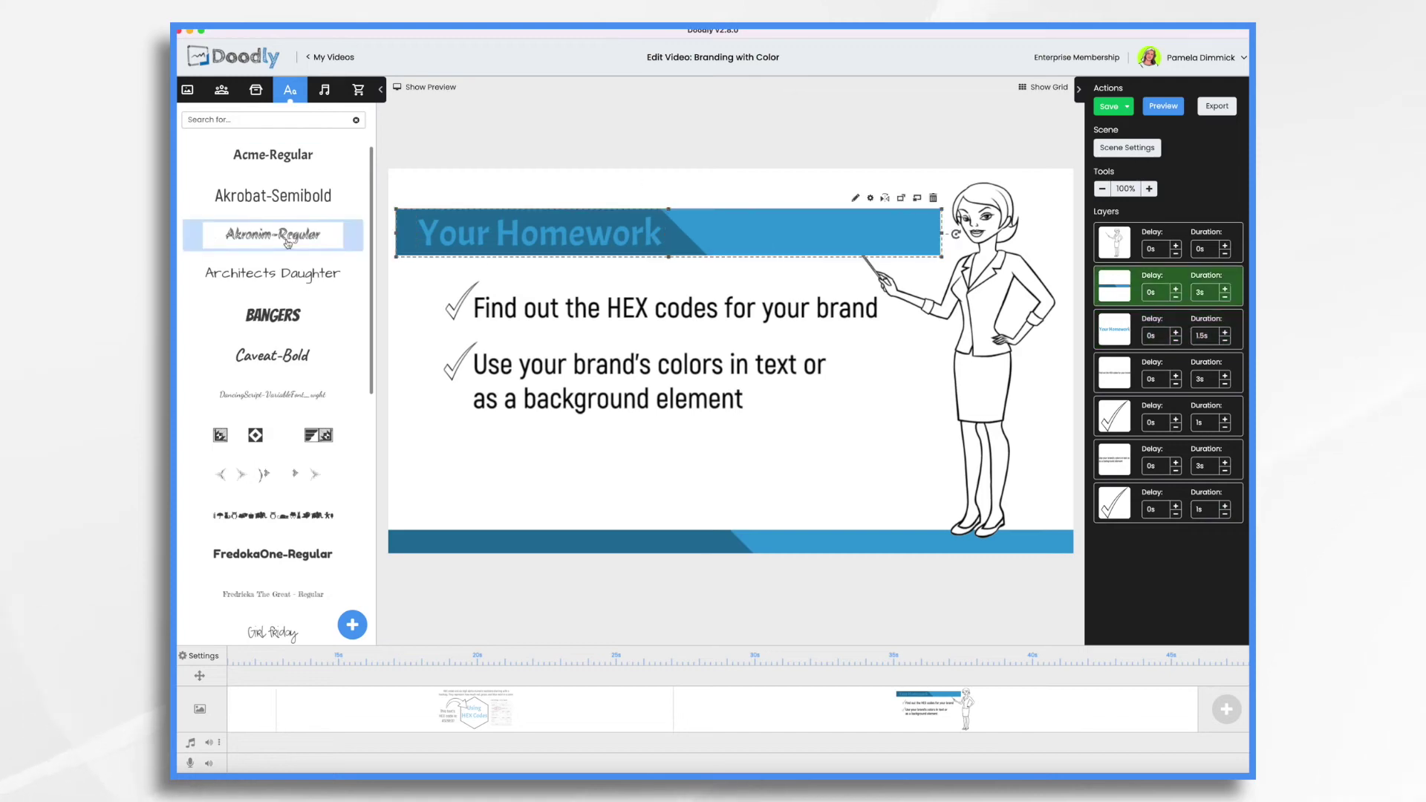
{"action": "double_click", "coordinate": [937, 232]}
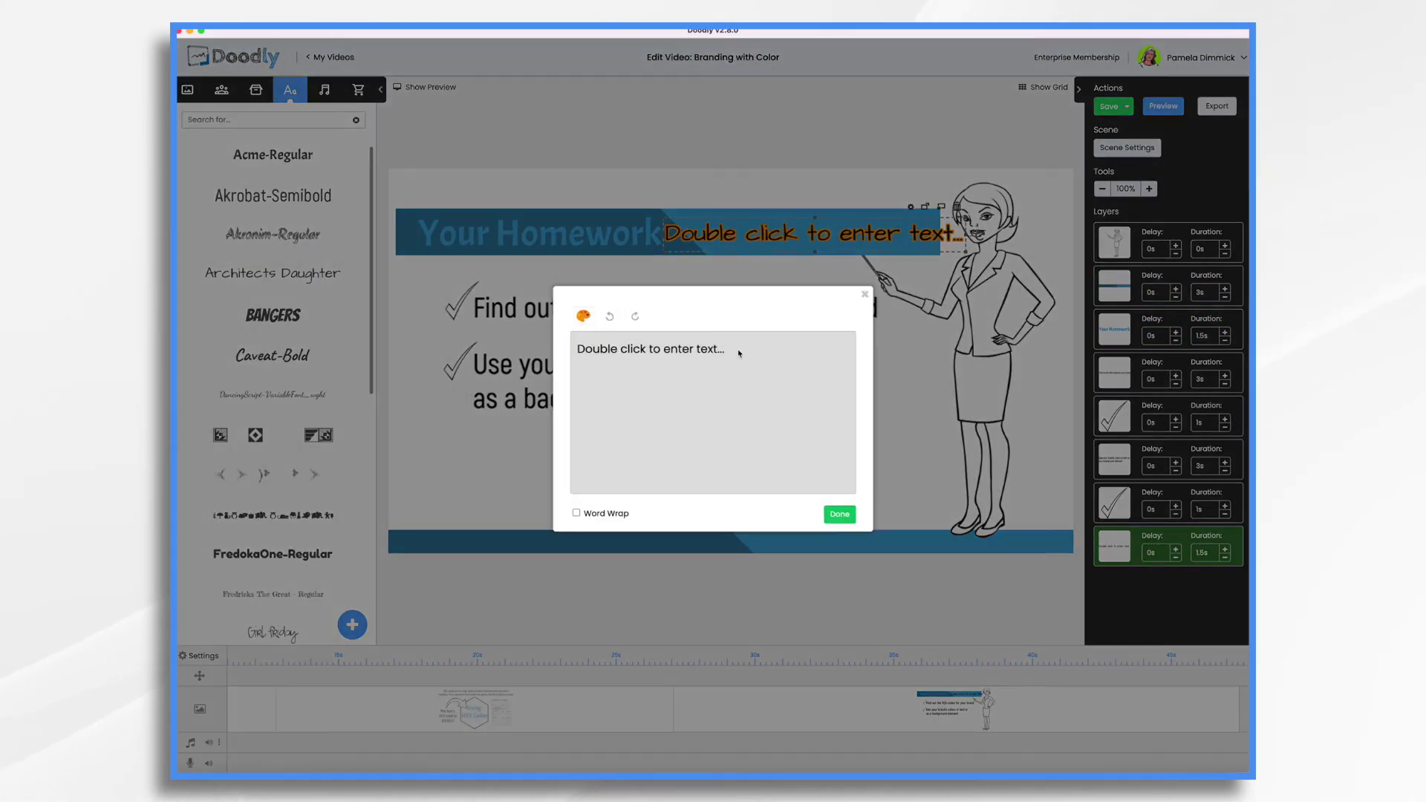
{"action": "type", "text": "Due Friday"}
{"action": "left_click", "coordinate": [839, 514]}
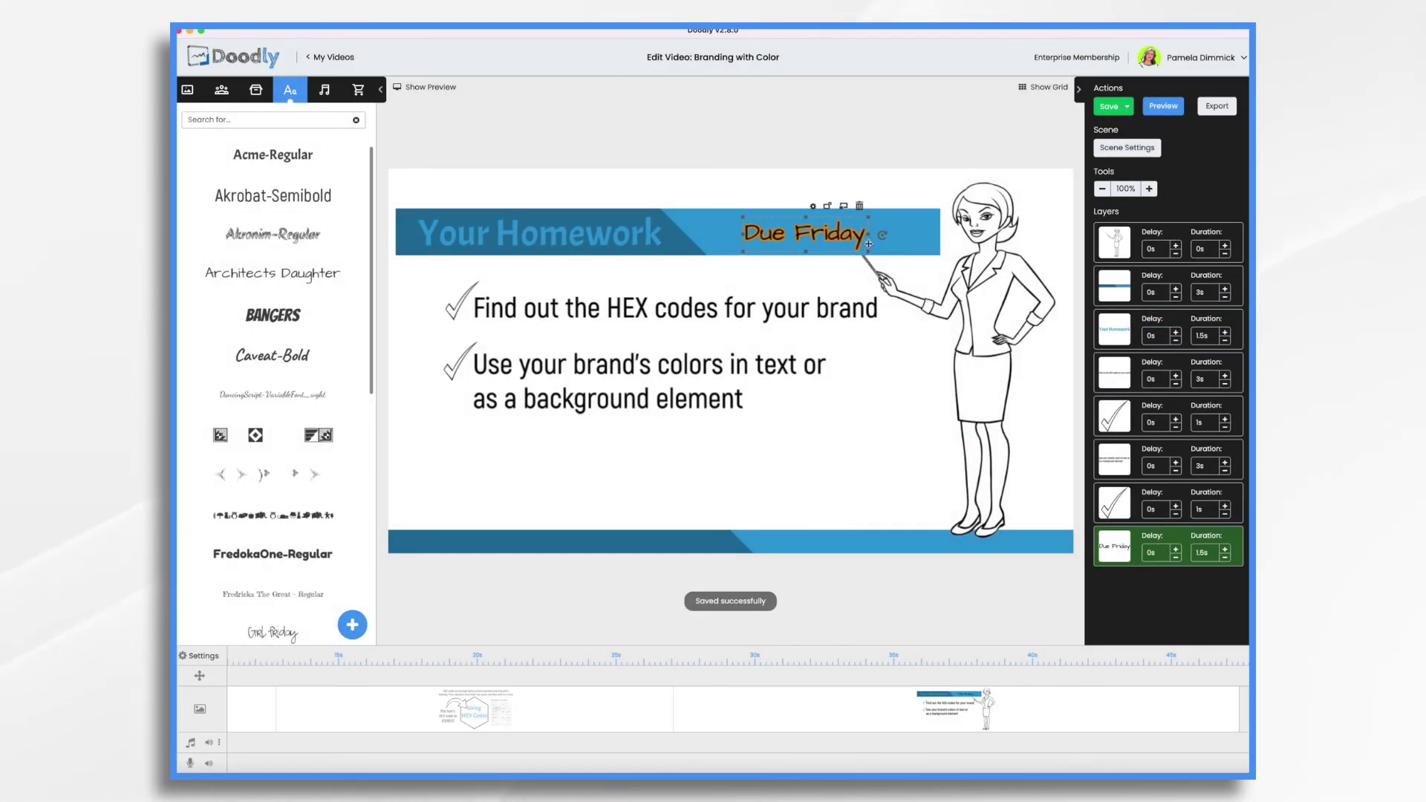
Make Due Friday white (#FFFFFF), raise its layer, and place it on the bar's right end.
{"action": "left_click", "coordinate": [794, 206]}
{"action": "left_click", "coordinate": [654, 347]}
{"action": "left_click", "coordinate": [750, 541]}
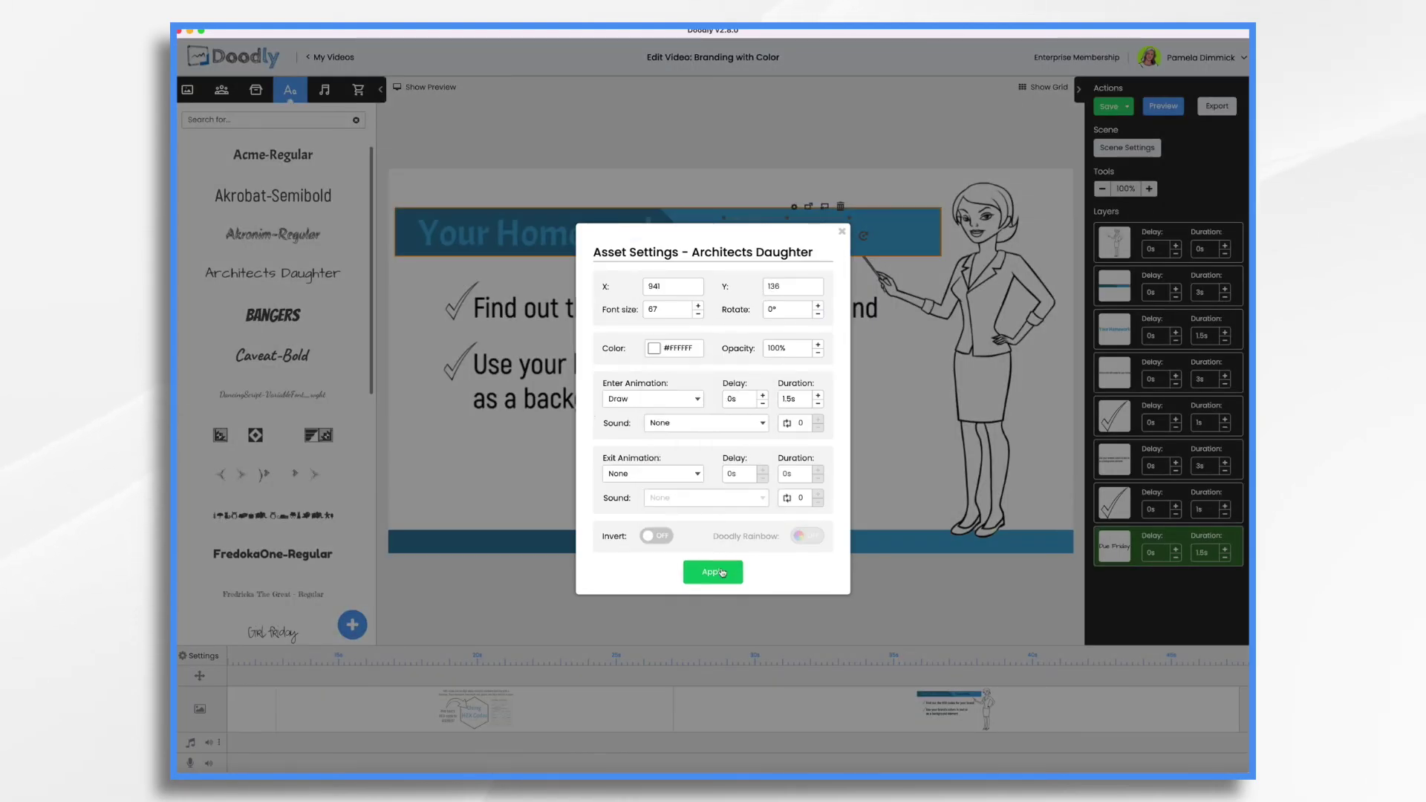
{"action": "left_click", "coordinate": [712, 572]}
{"action": "left_click_drag", "start_coordinate": [1114, 546], "coordinate": [1126, 289]}
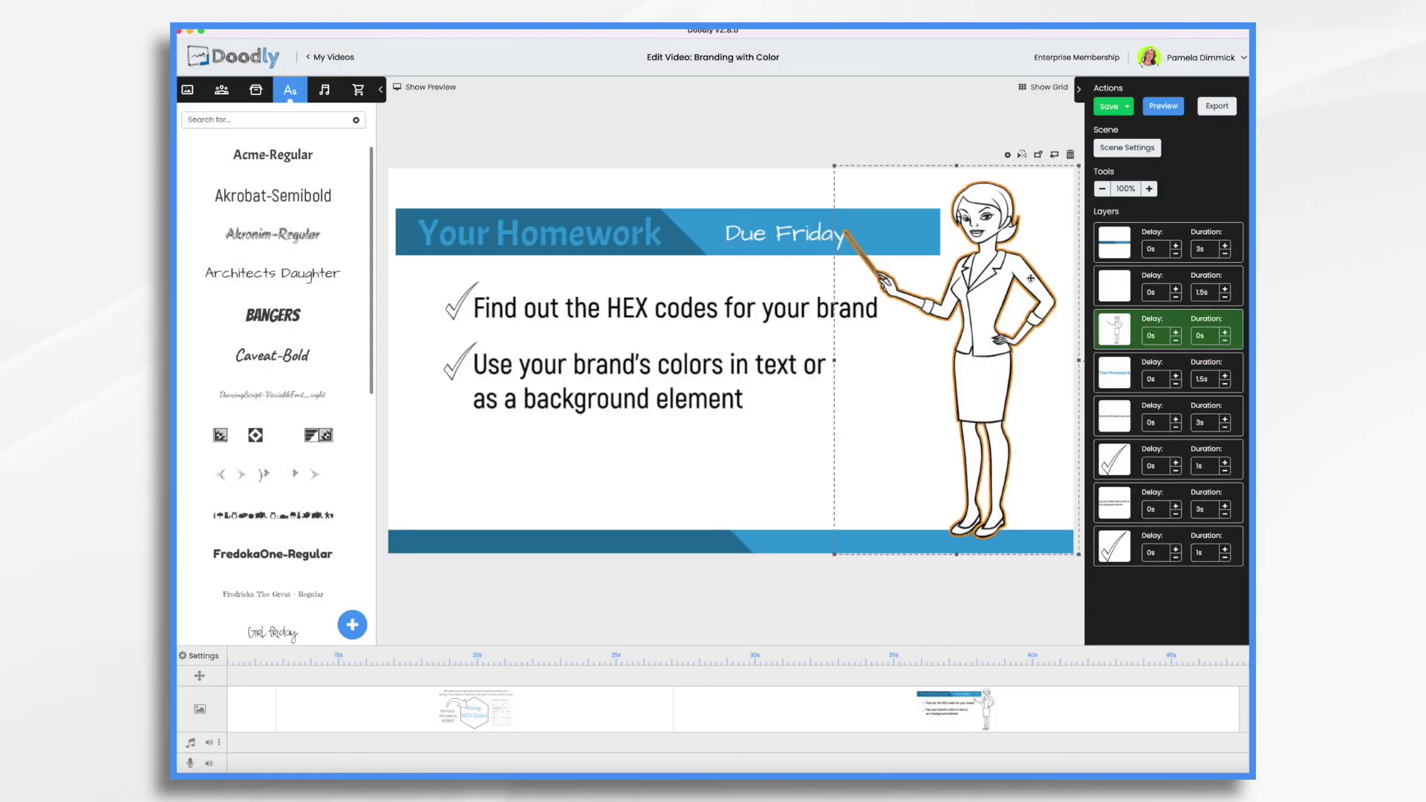
{"action": "left_click_drag", "start_coordinate": [811, 235], "coordinate": [799, 237]}
{"action": "left_click", "coordinate": [812, 458]}
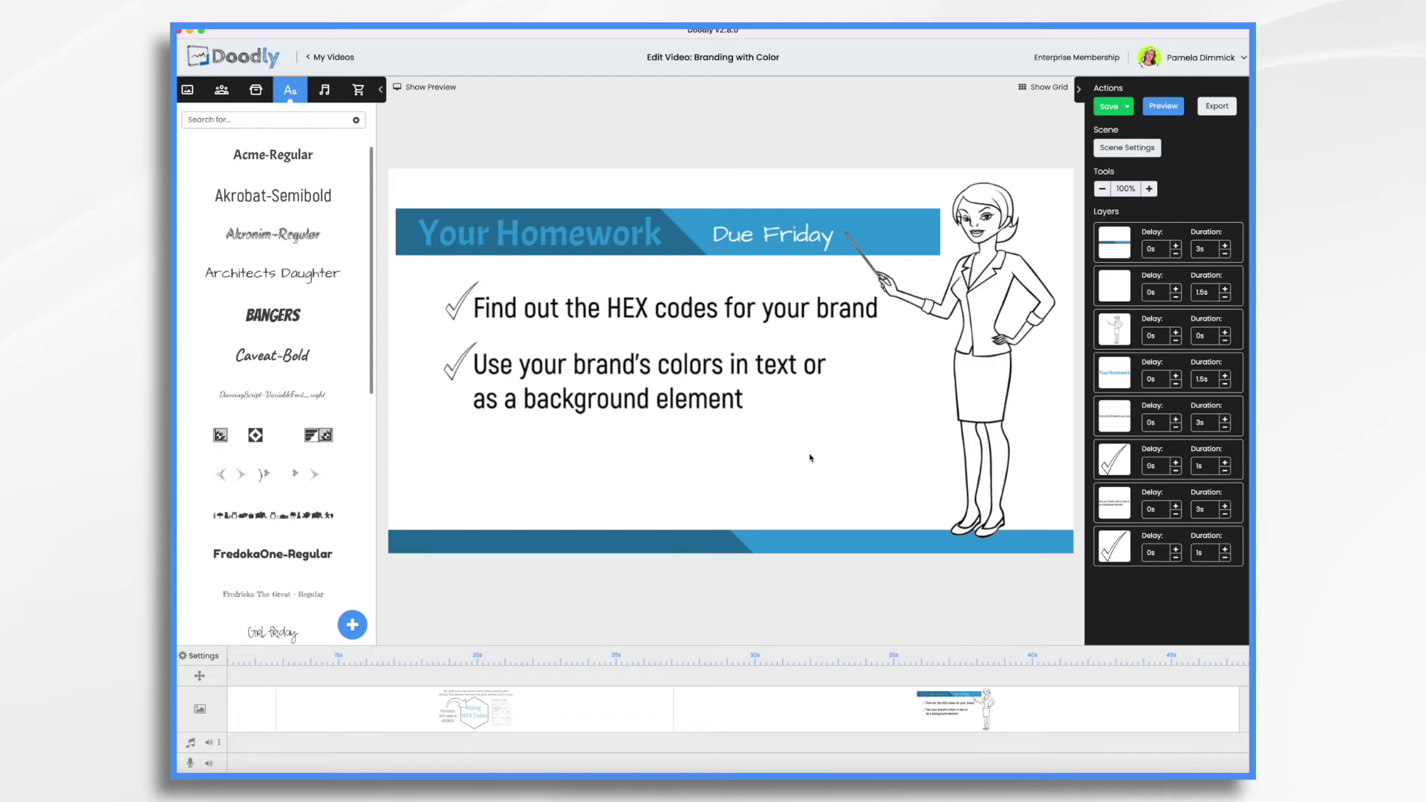
Scroll the timeline back through Doodly Branding Ideas to the Using HEX Codes scene.
{"action": "scroll", "coordinate": [397, 717], "scroll_direction": "up", "scroll_amount": 5}
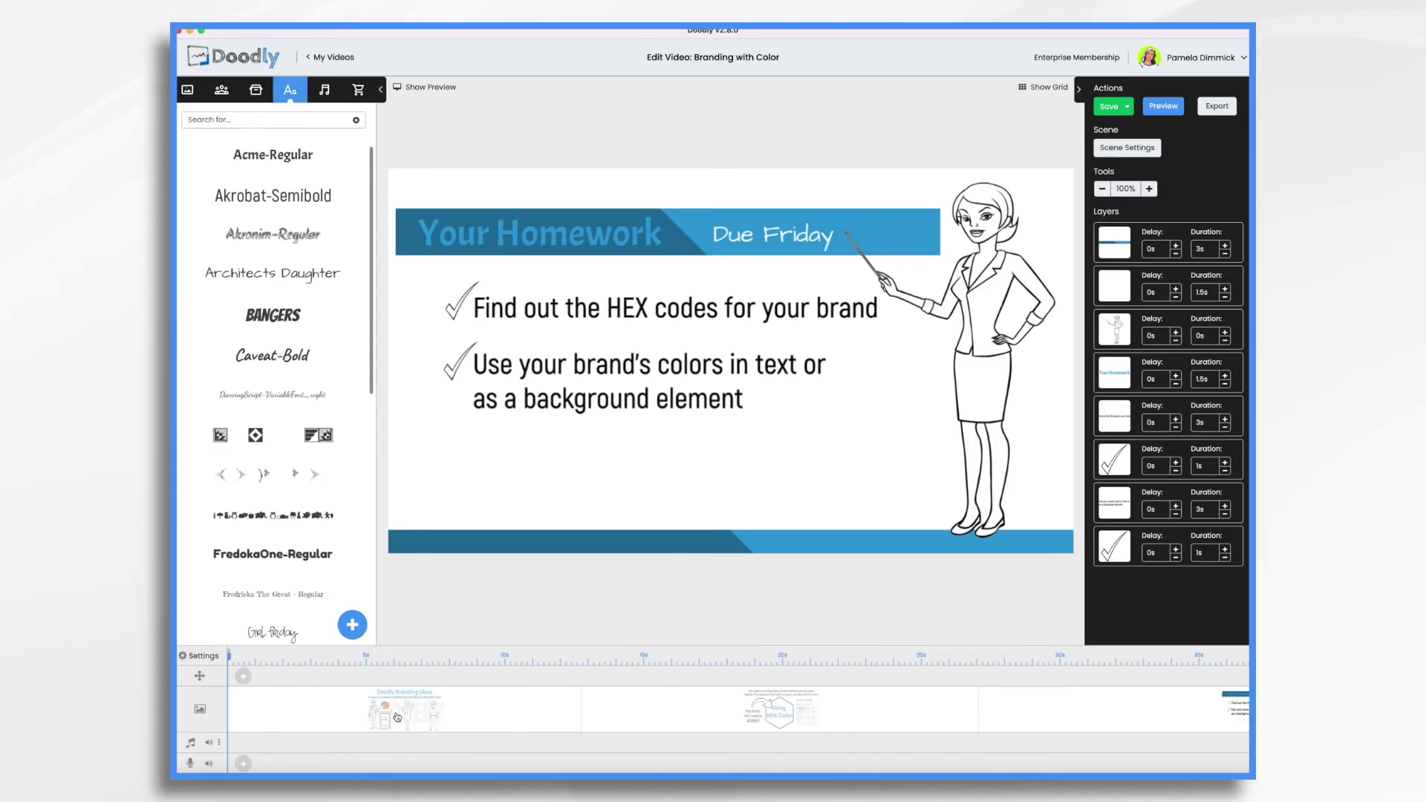
{"action": "left_click", "coordinate": [513, 729]}
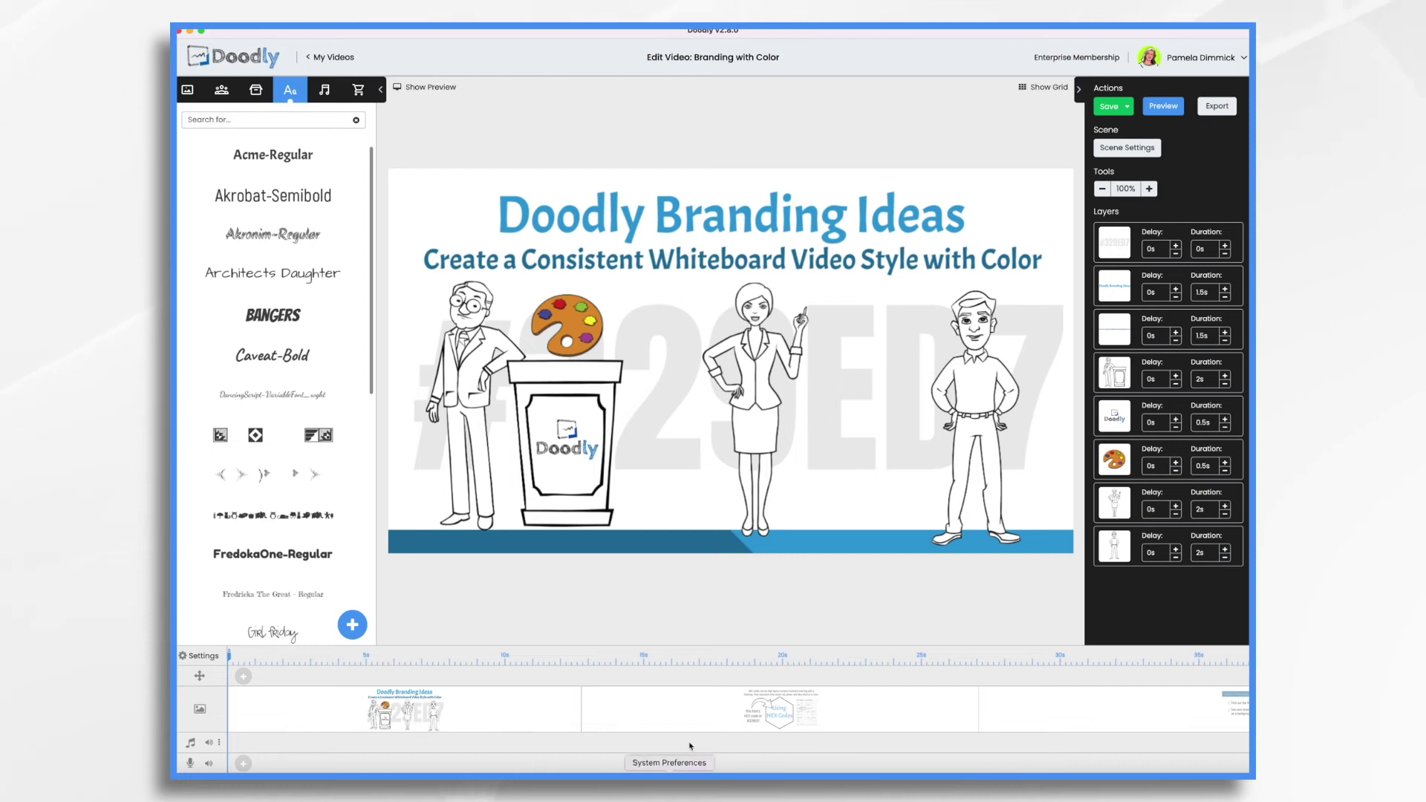
{"action": "left_click", "coordinate": [668, 732]}
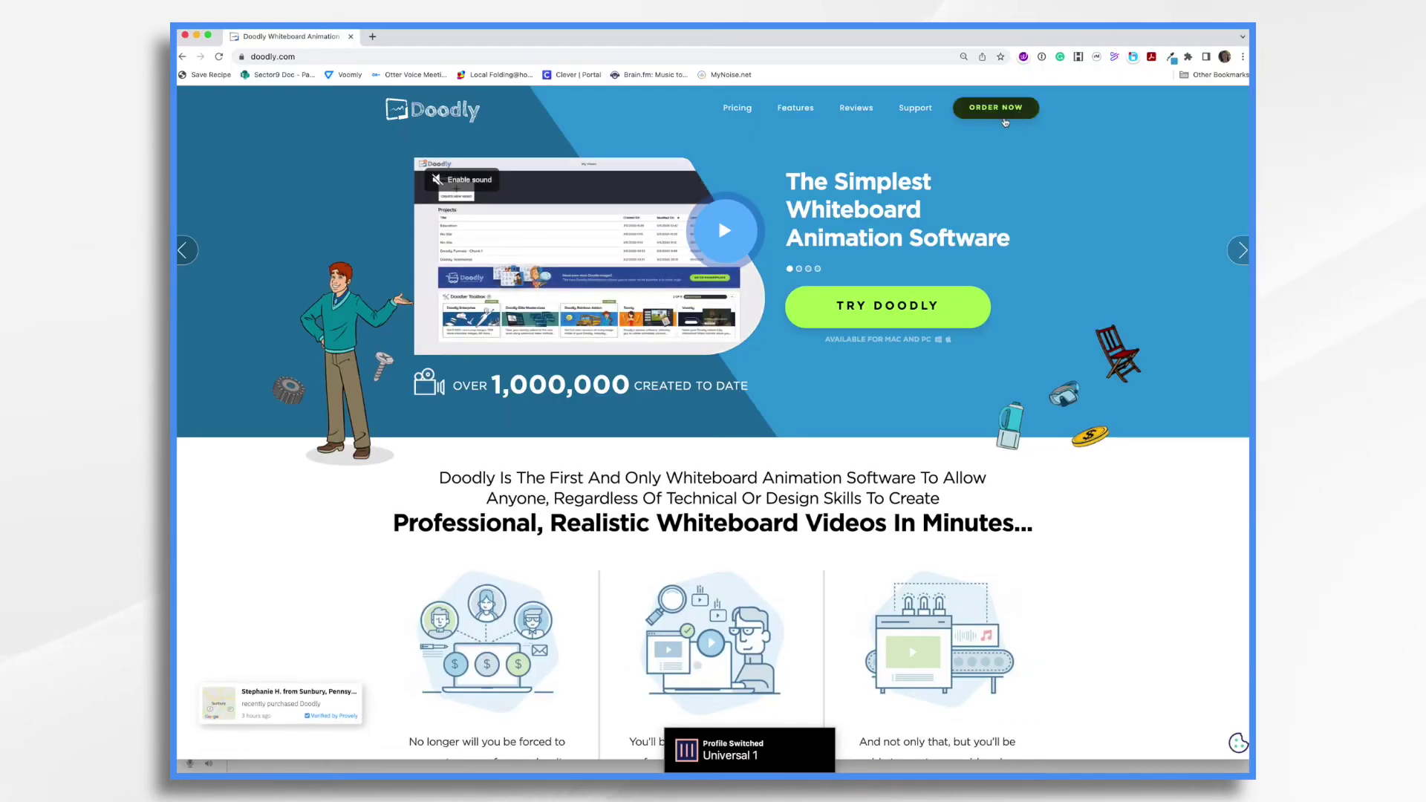
Select light green #b0f959 from the Eye Dropper extension's saved palette.
{"action": "left_click", "coordinate": [1172, 58]}
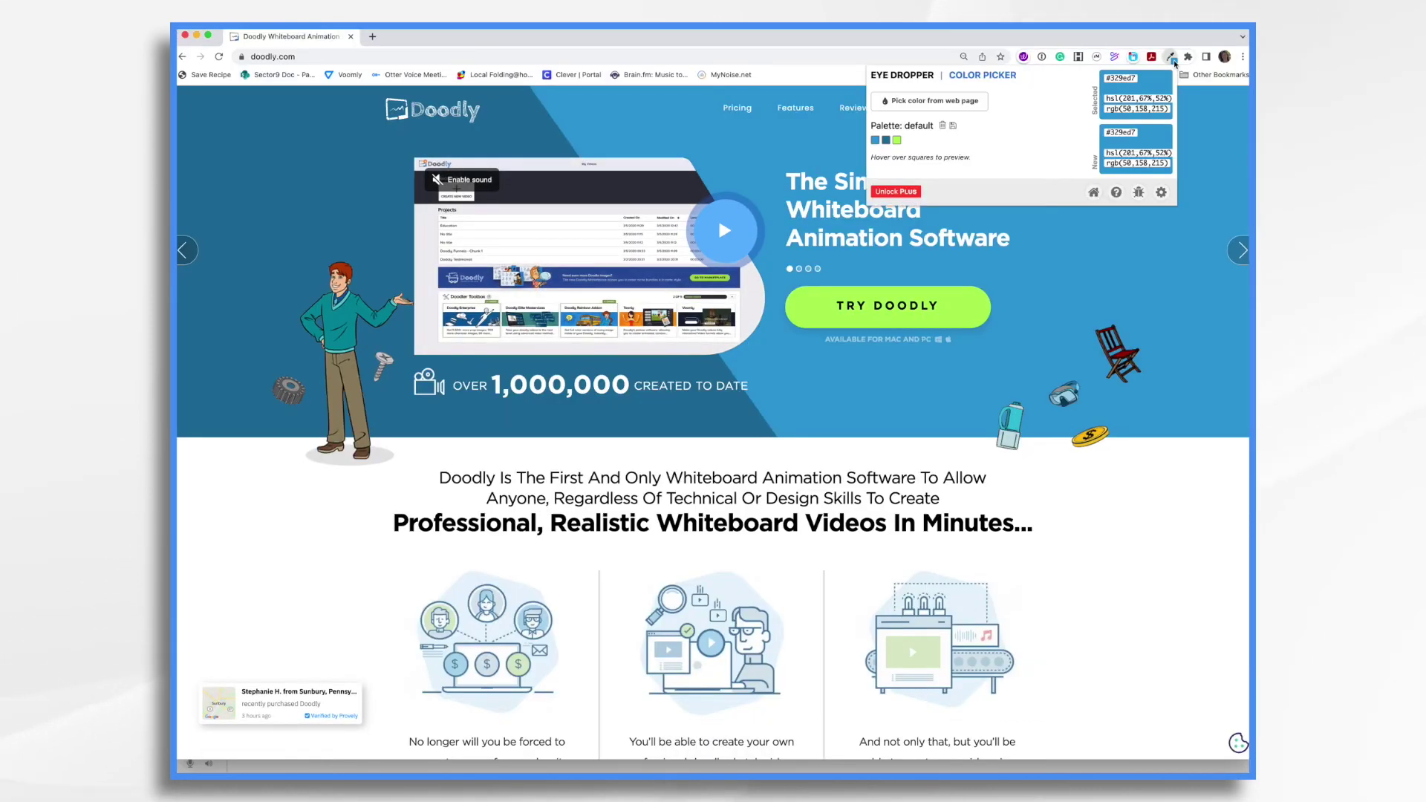
{"action": "left_click", "coordinate": [898, 140]}
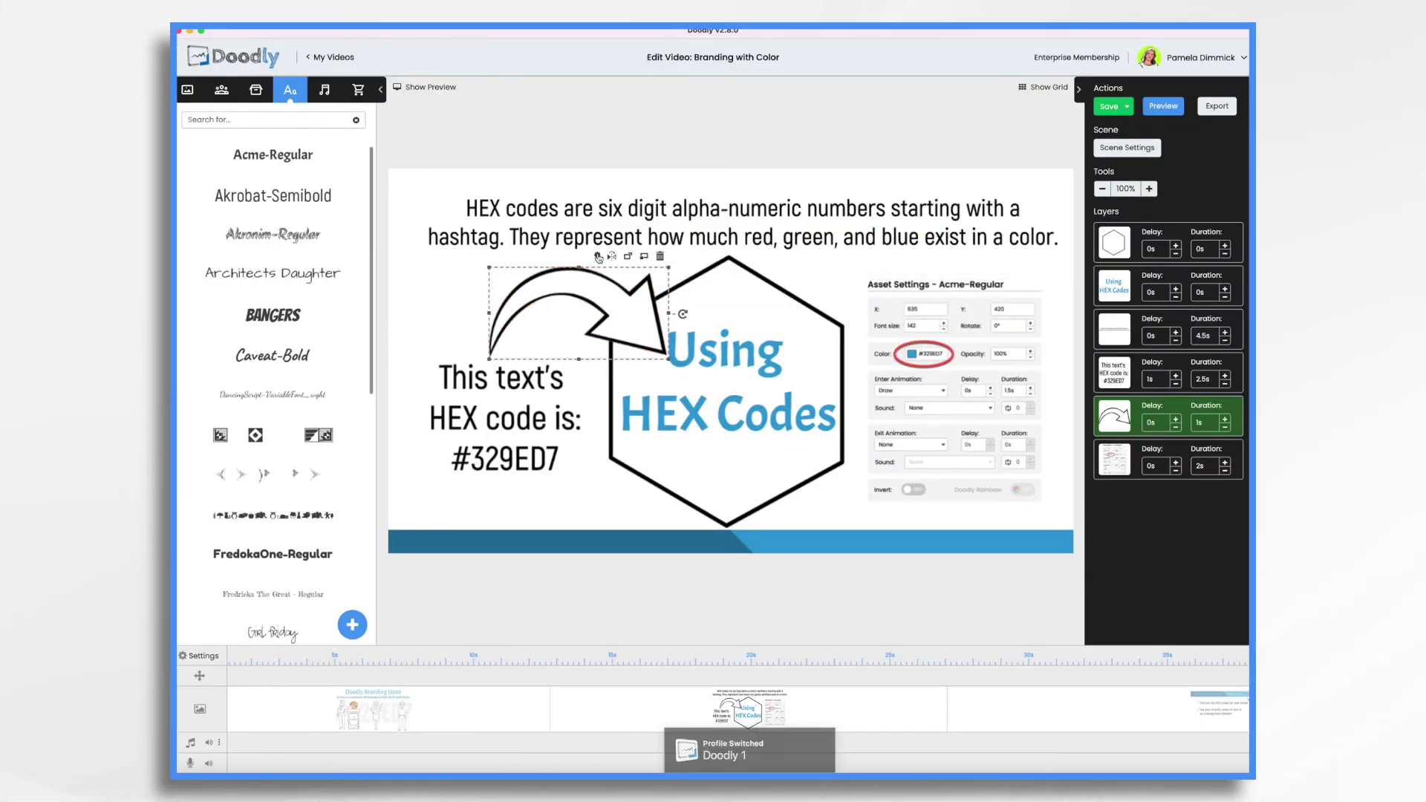
Recolour the curved arrow in the HEX codes scene light green #B0F959.
{"action": "left_click", "coordinate": [596, 256]}
{"action": "left_click", "coordinate": [655, 360]}
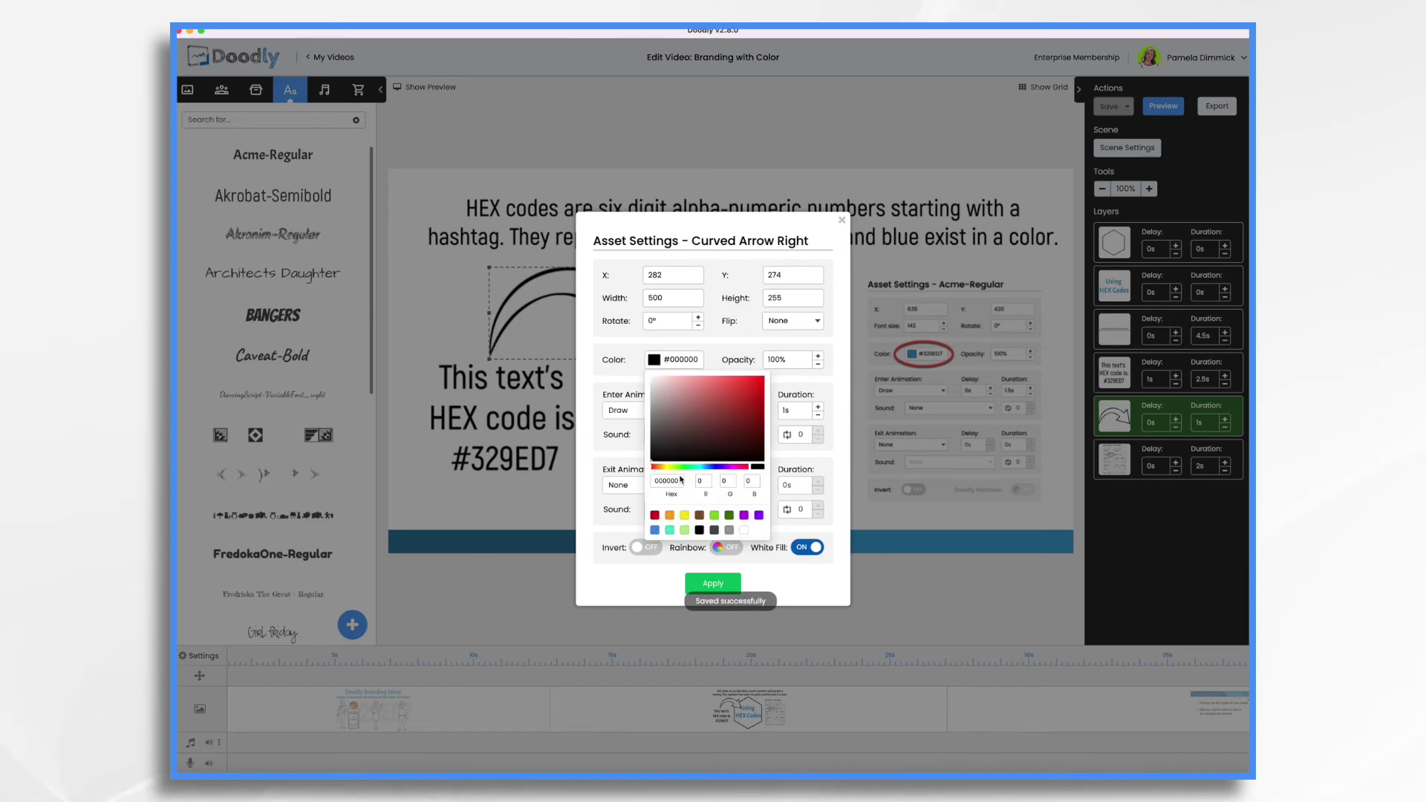
{"action": "type", "text": "b0f95f"}
{"action": "left_click", "coordinate": [711, 584]}
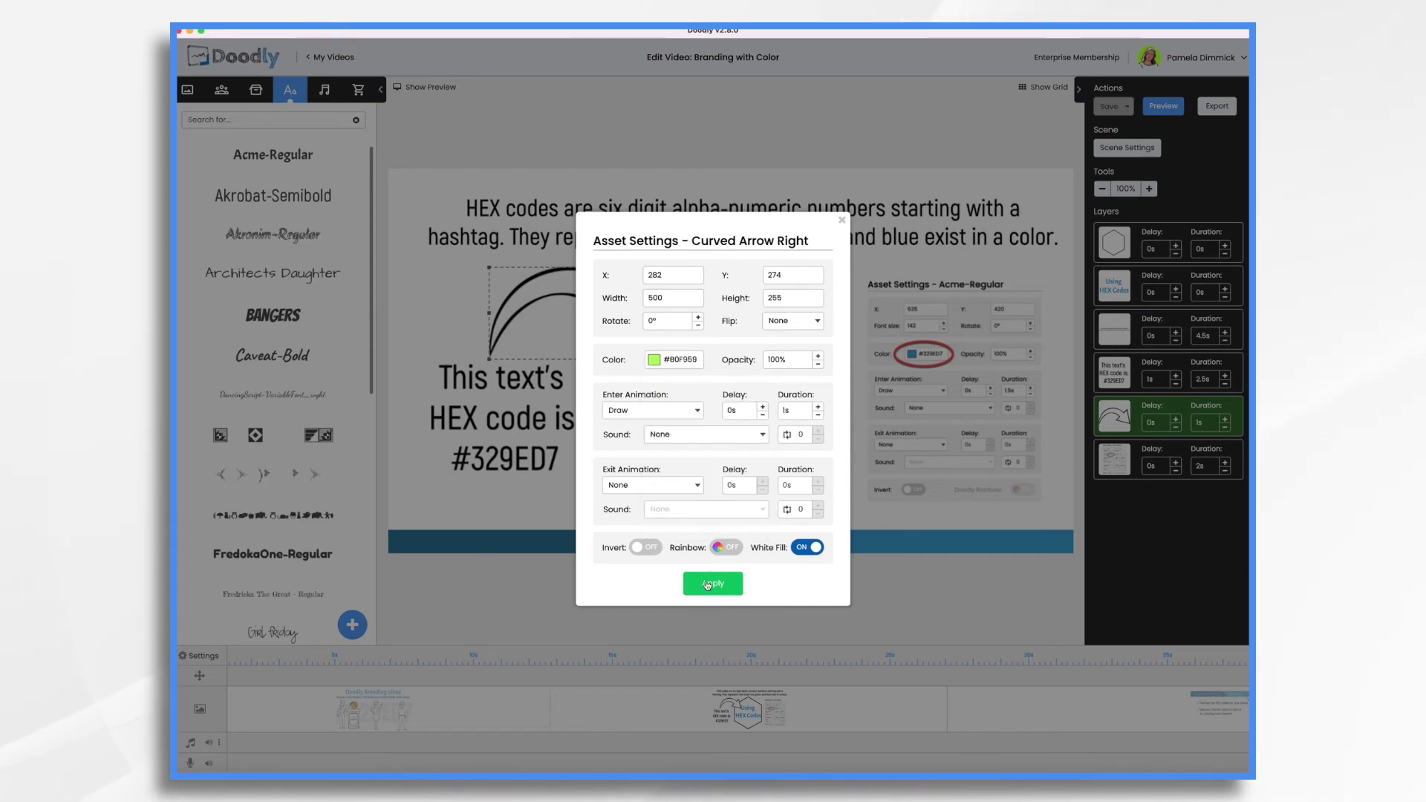
{"action": "left_click", "coordinate": [712, 584]}
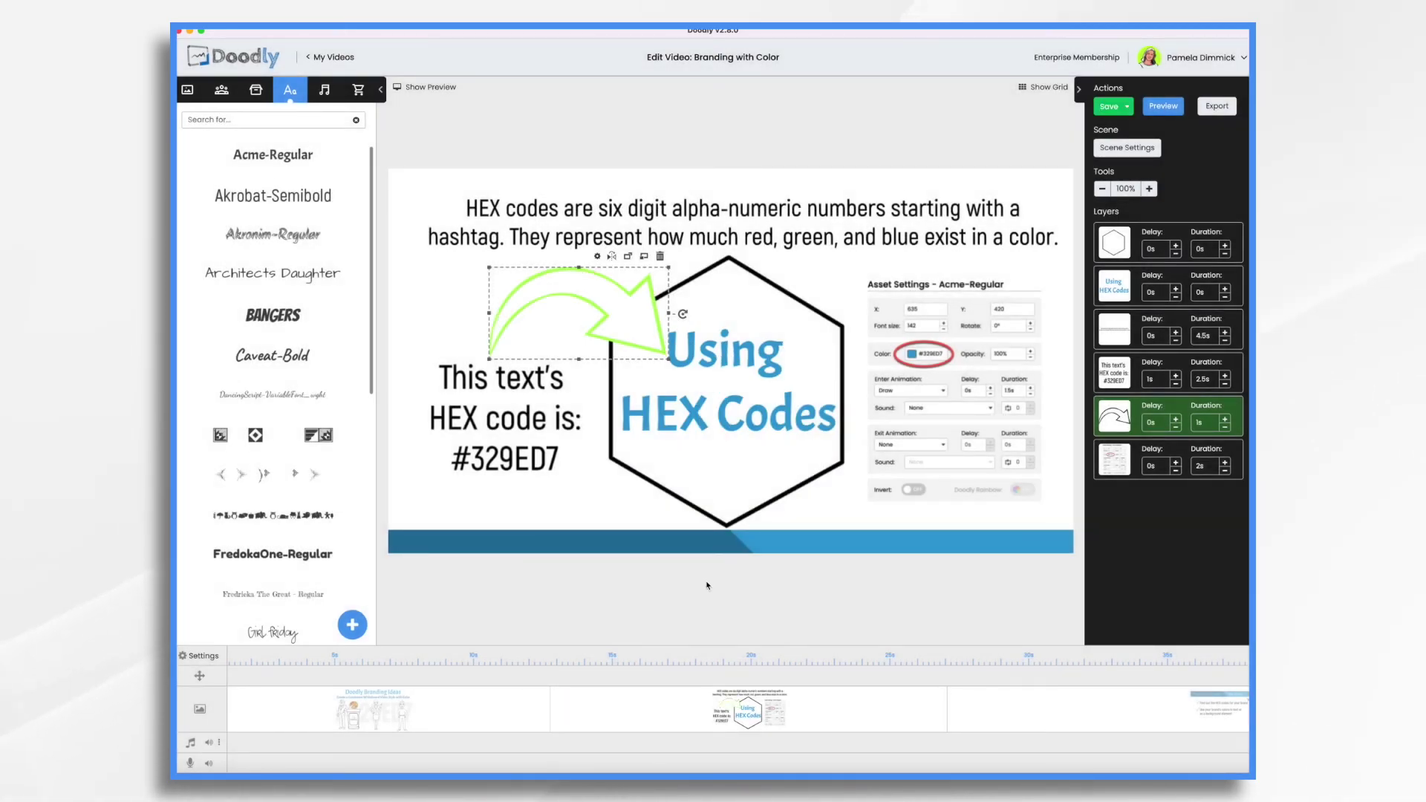
Recolour both ticks on the Your Homework scene light green #B0F959.
{"action": "left_click", "coordinate": [1035, 714]}
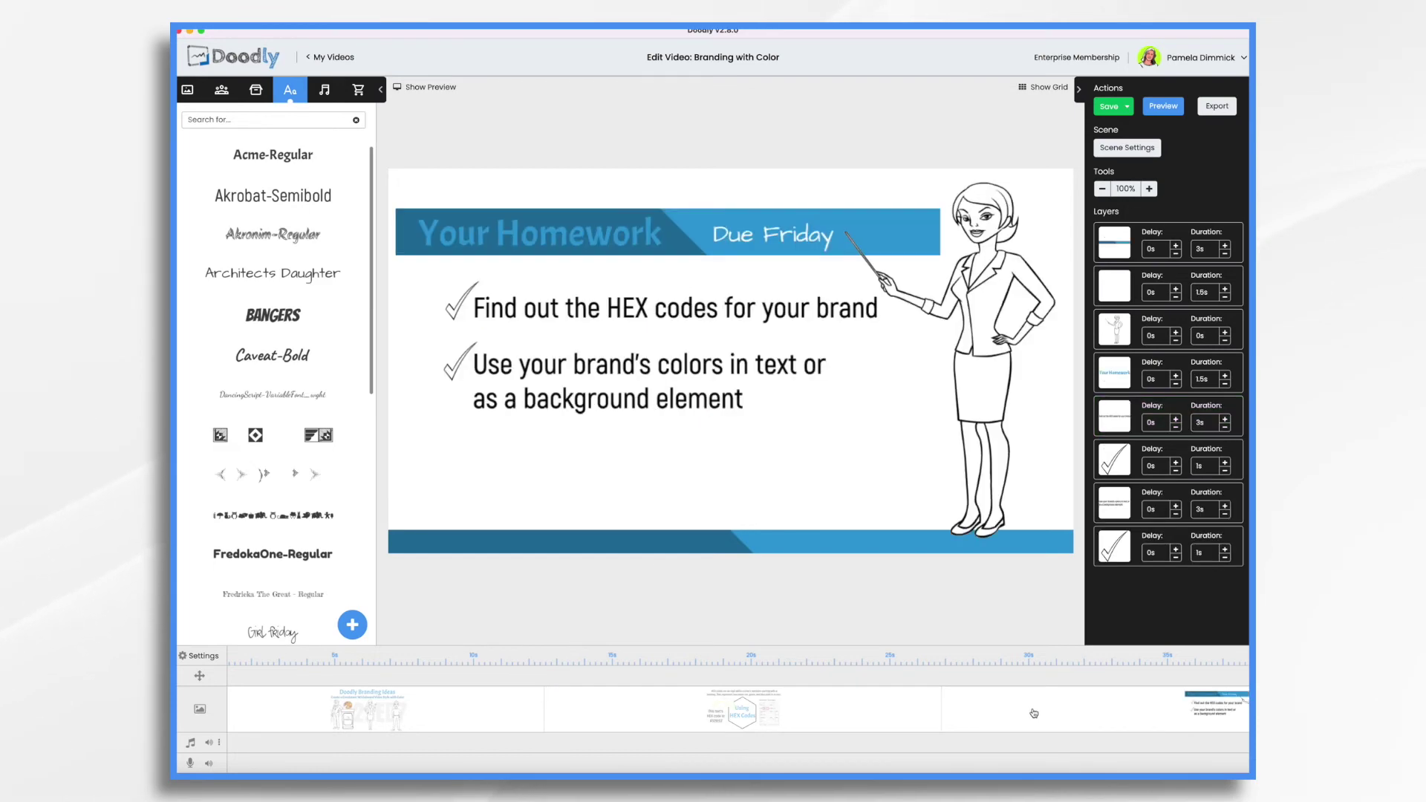
{"action": "left_click", "coordinate": [457, 315]}
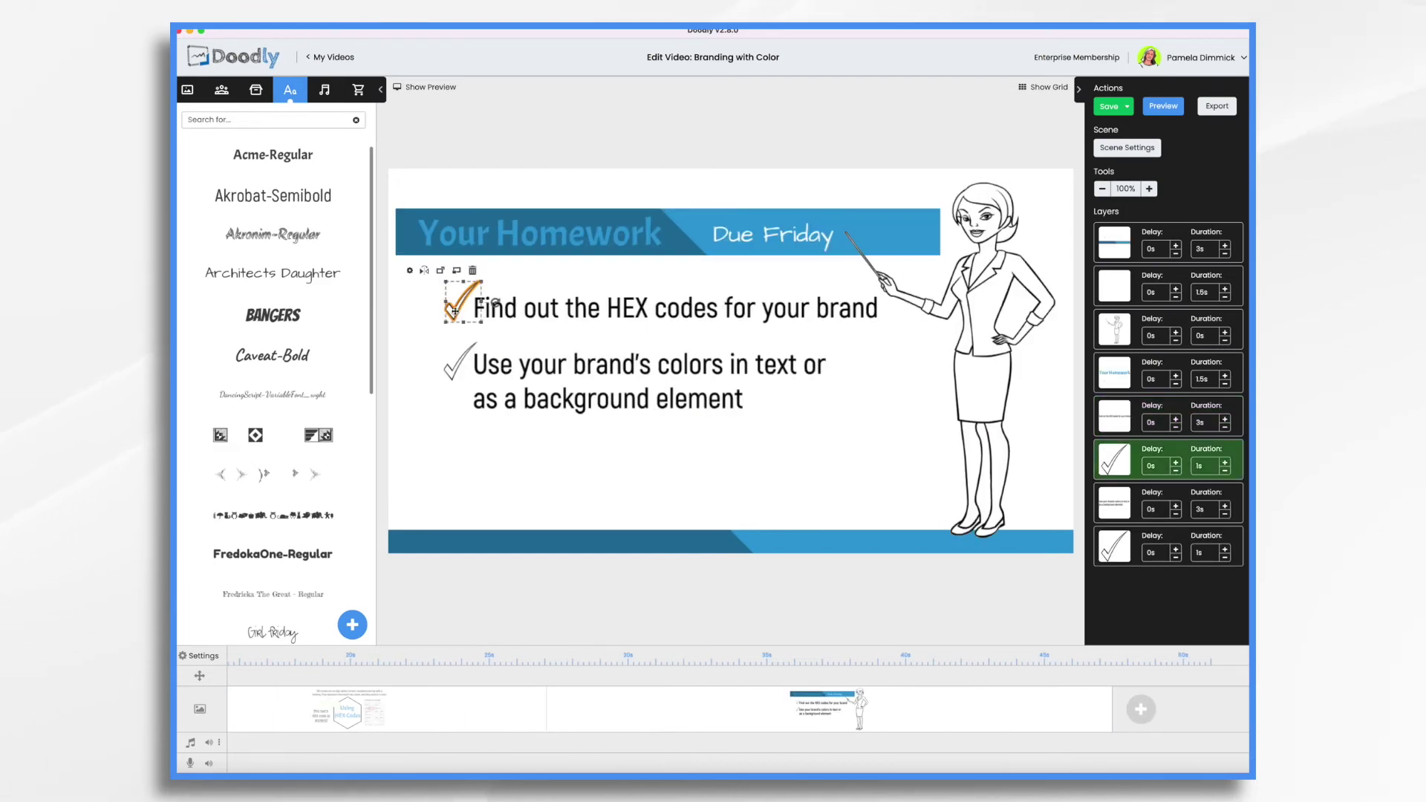
{"action": "left_click", "coordinate": [409, 272]}
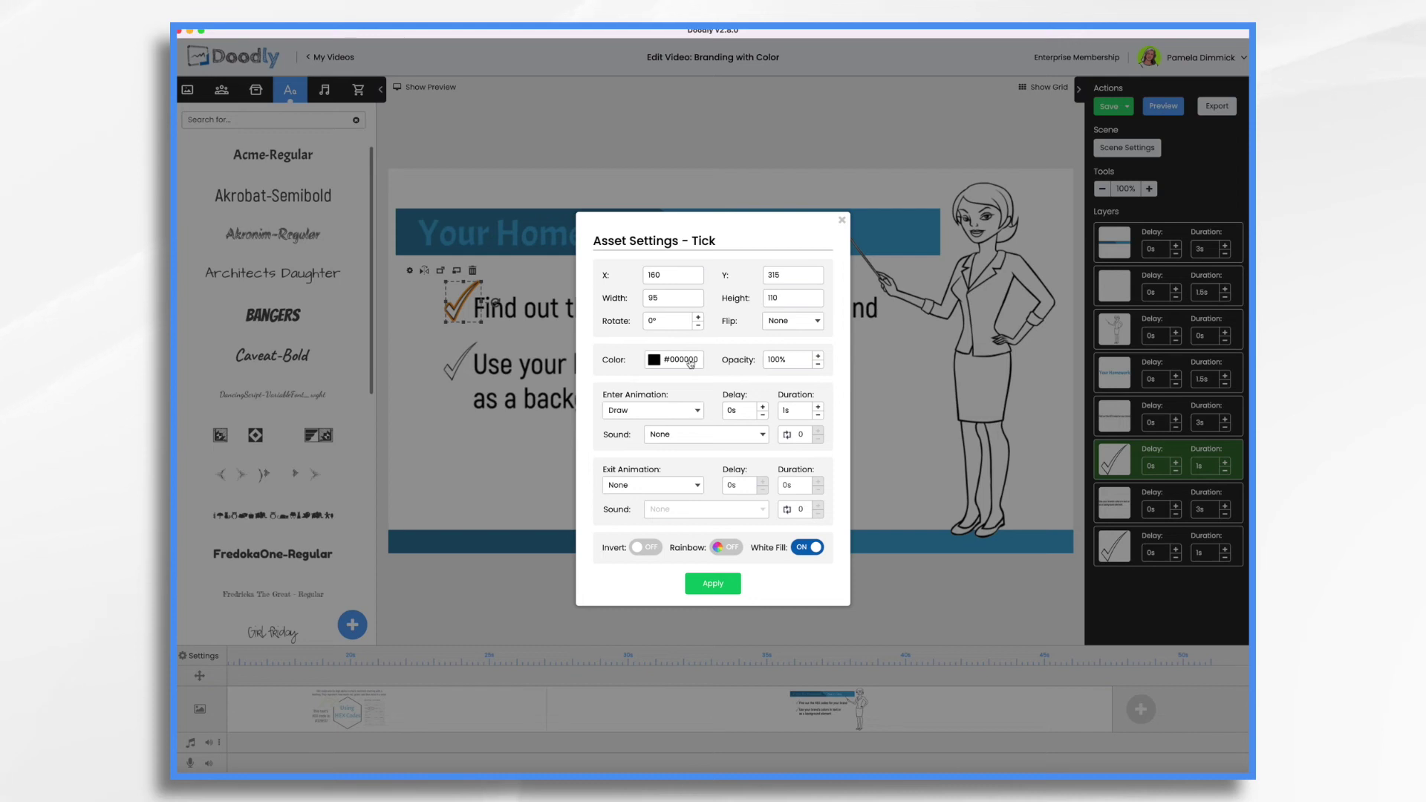
{"action": "left_click", "coordinate": [682, 361]}
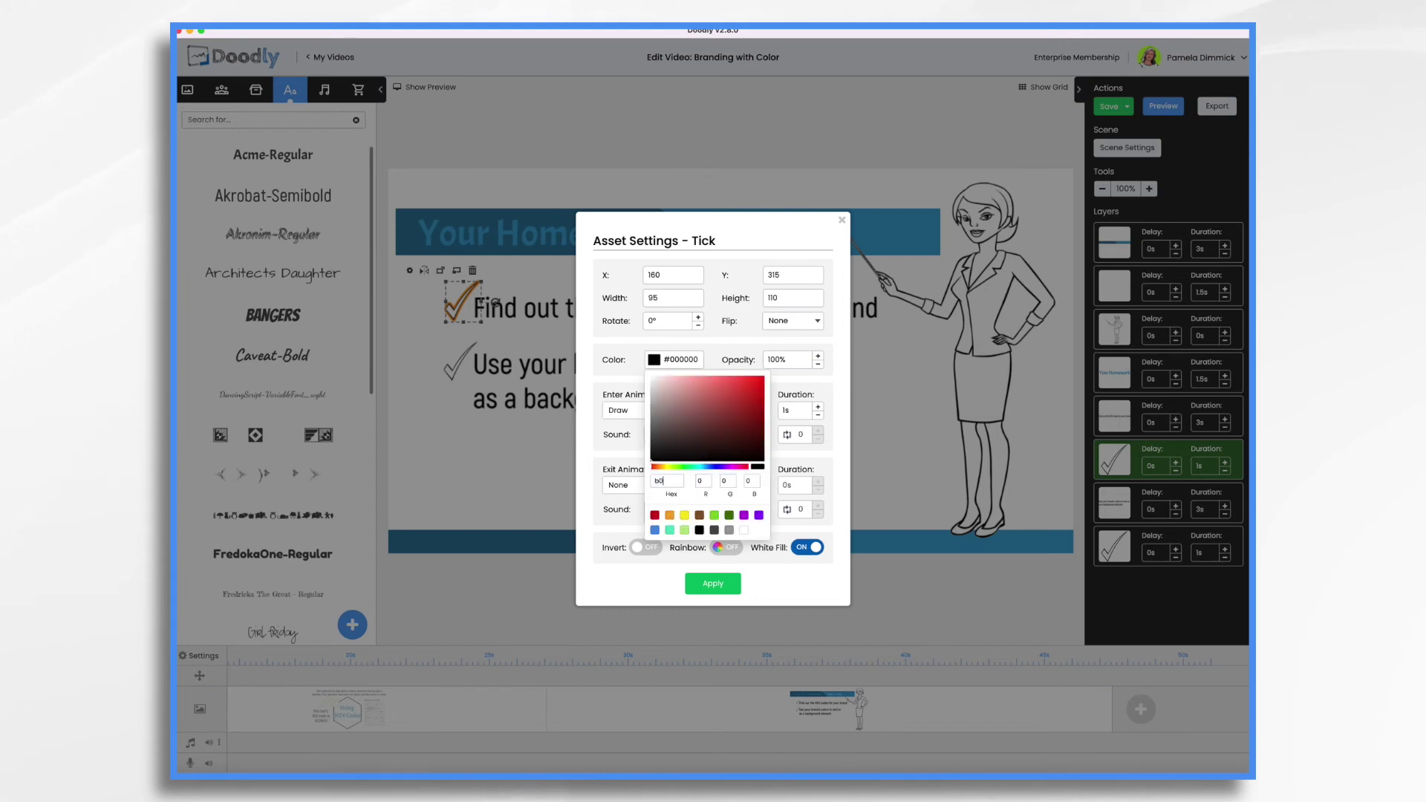
{"action": "type", "text": "b0f959"}
{"action": "left_click", "coordinate": [713, 584]}
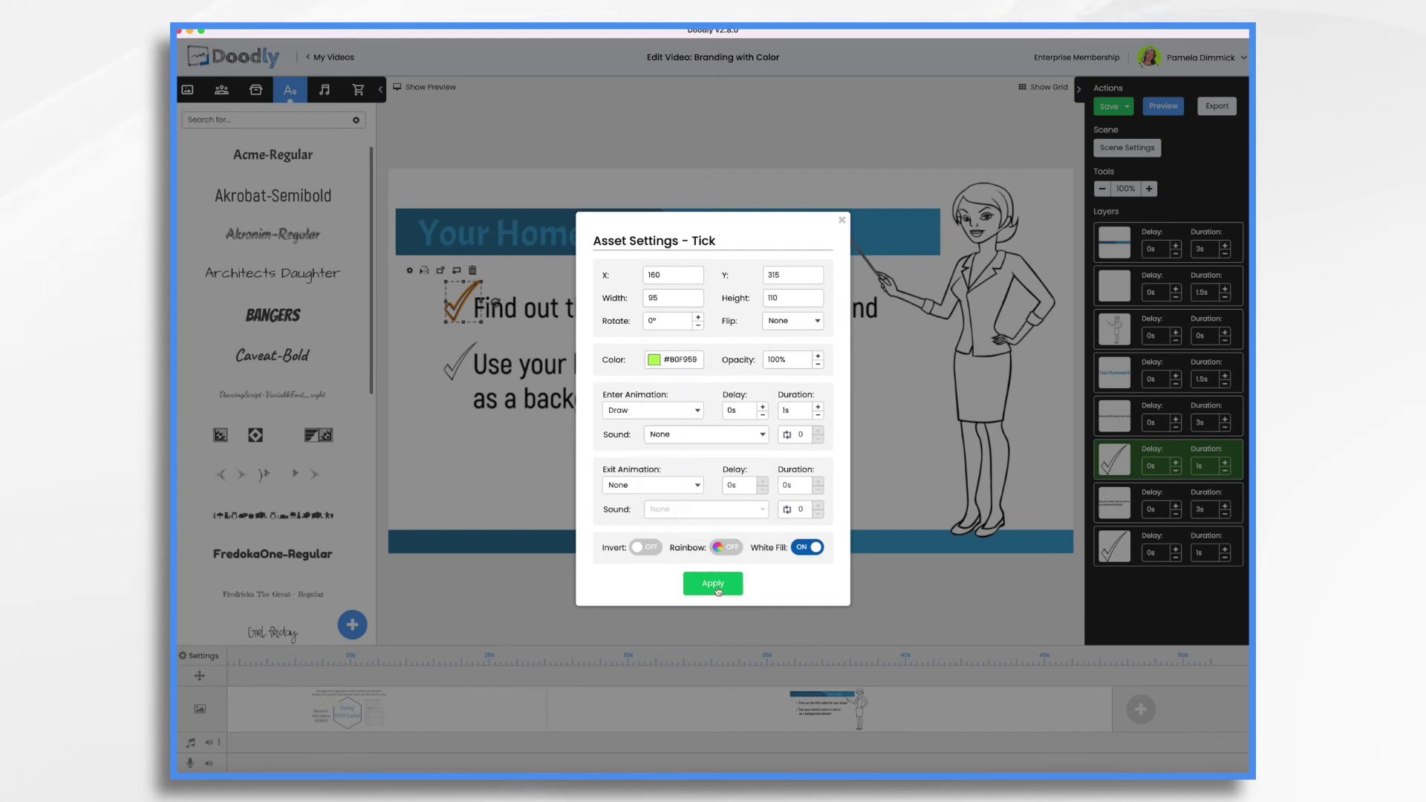
{"action": "left_click", "coordinate": [449, 352]}
{"action": "left_click", "coordinate": [408, 330]}
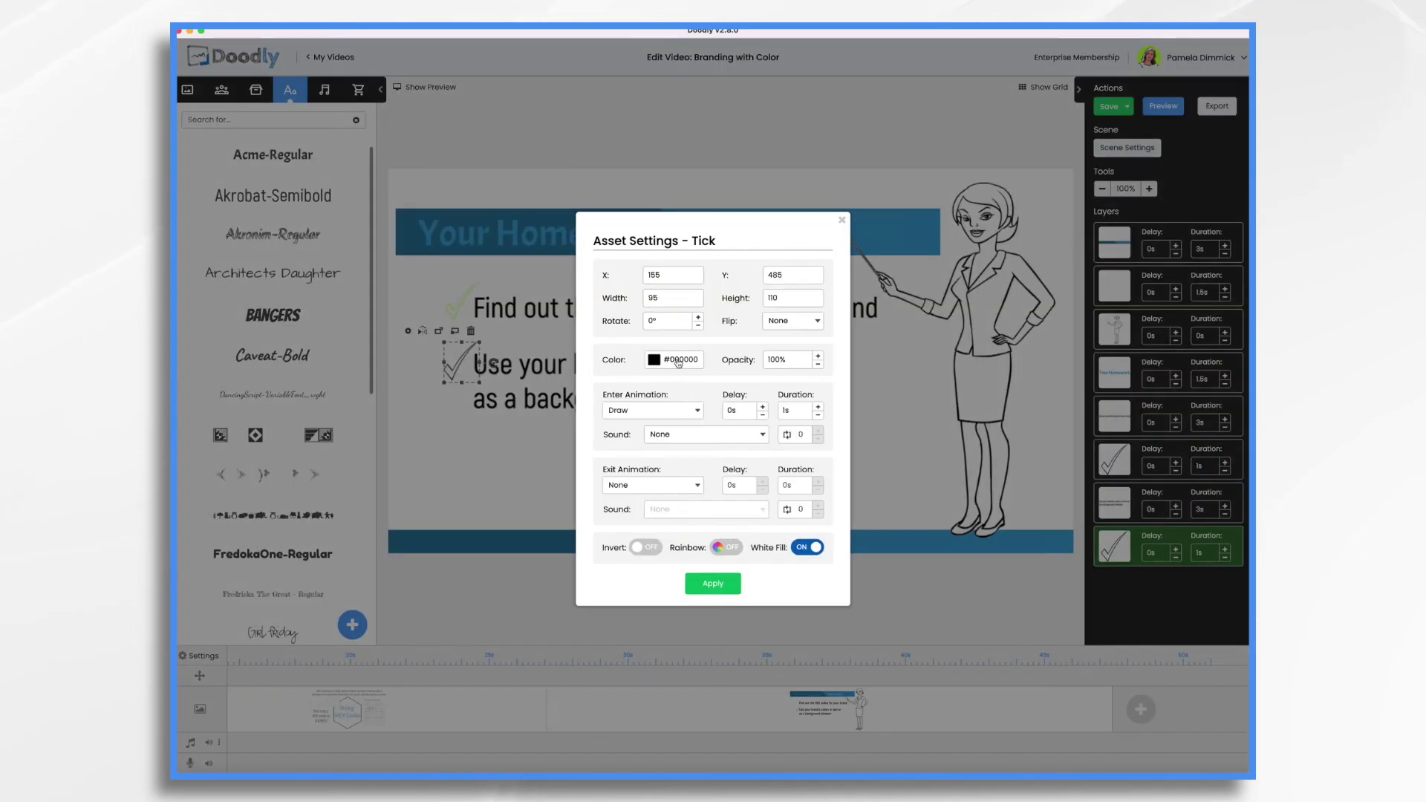
{"action": "left_click", "coordinate": [682, 359]}
{"action": "type", "text": "b0f959"}
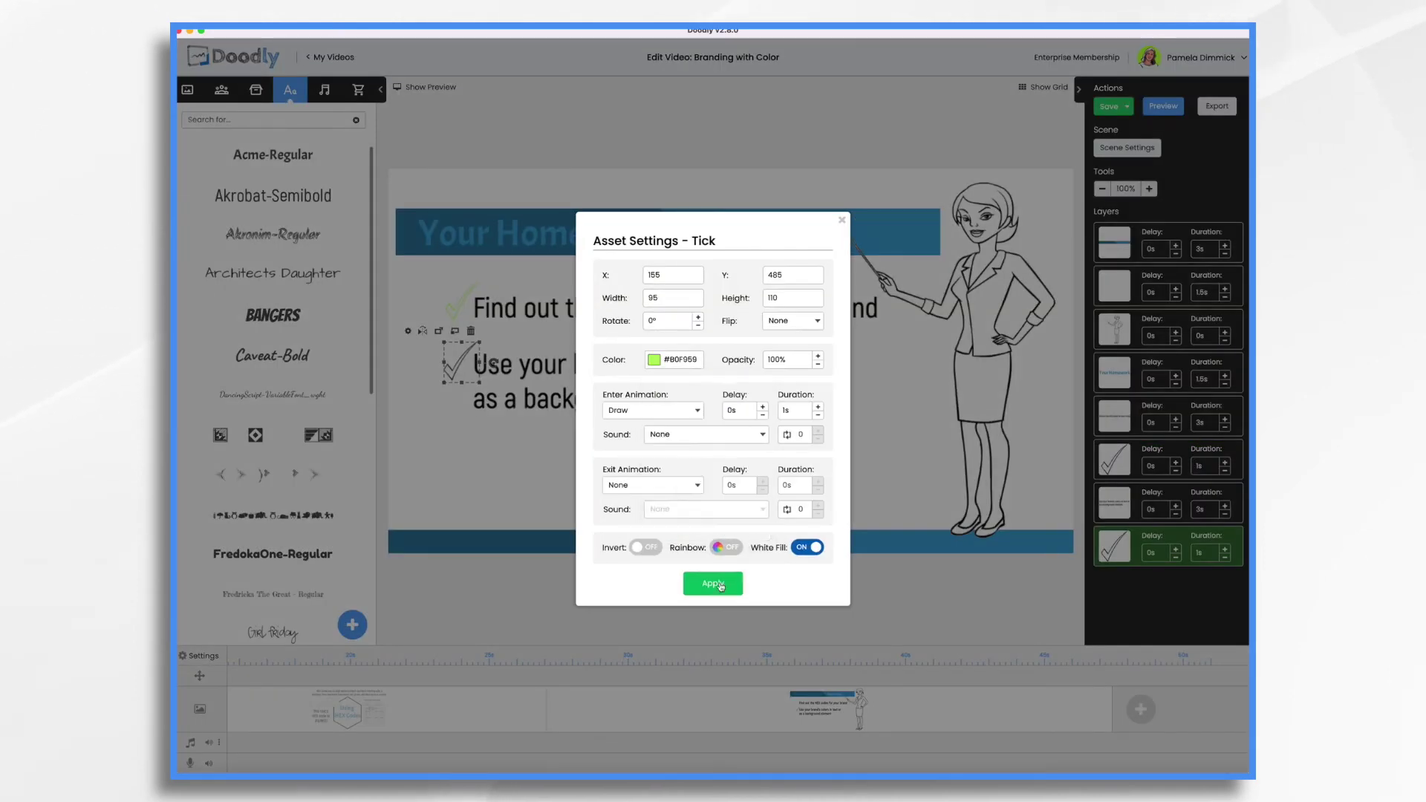
{"action": "left_click", "coordinate": [713, 584]}
{"action": "left_click", "coordinate": [699, 305]}
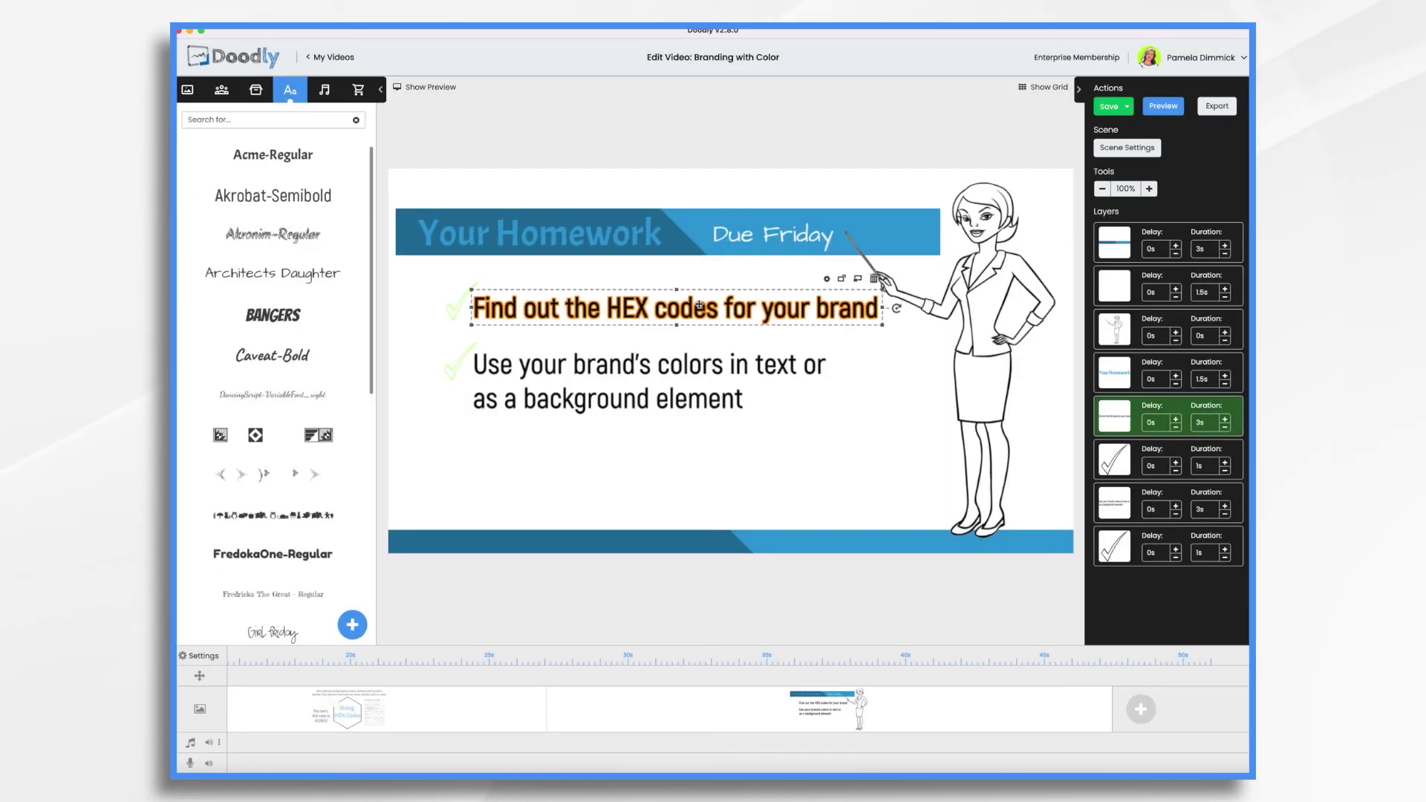
Open the first homework sentence's settings and pick dark blue #20729d from the Eye Dropper palette.
{"action": "left_click", "coordinate": [827, 278]}
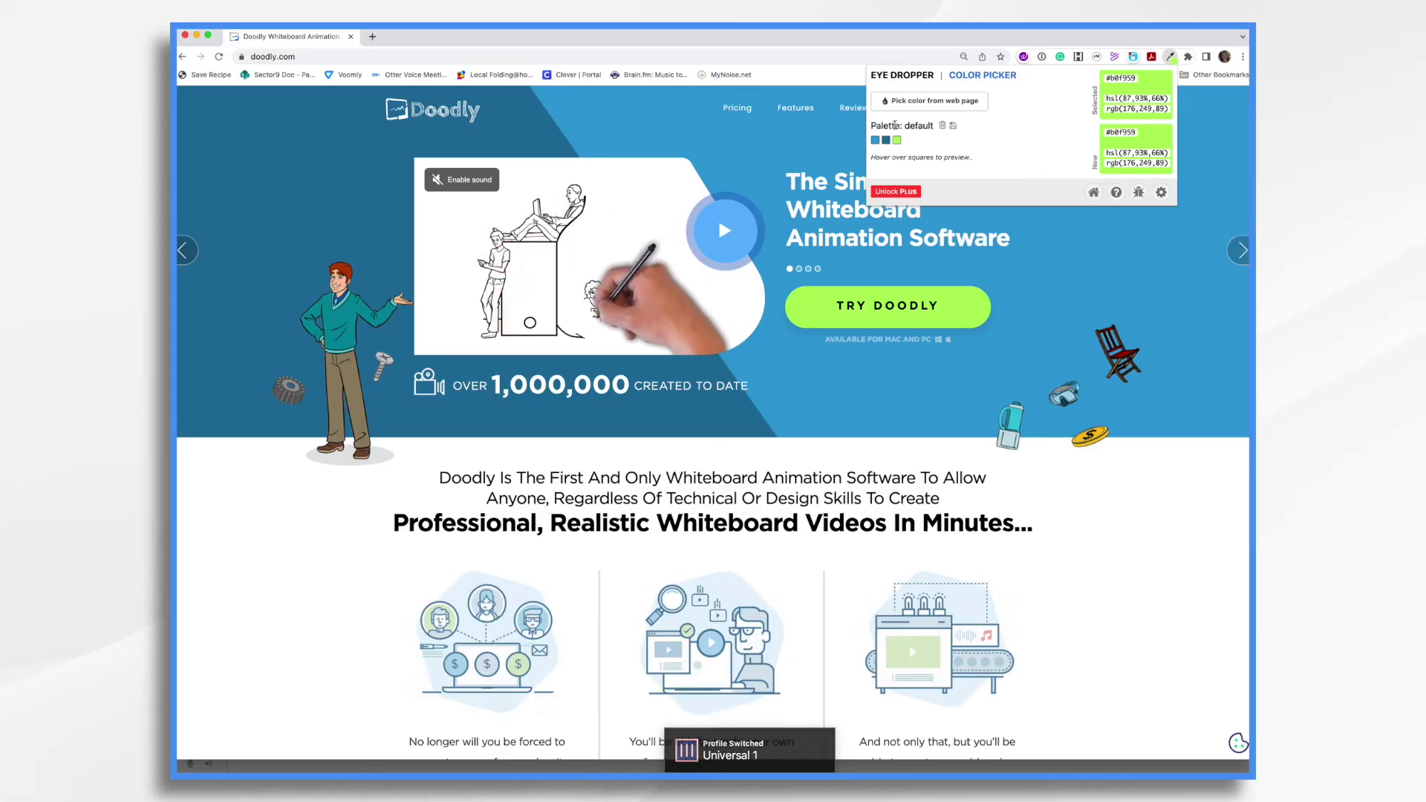
{"action": "left_click", "coordinate": [886, 139]}
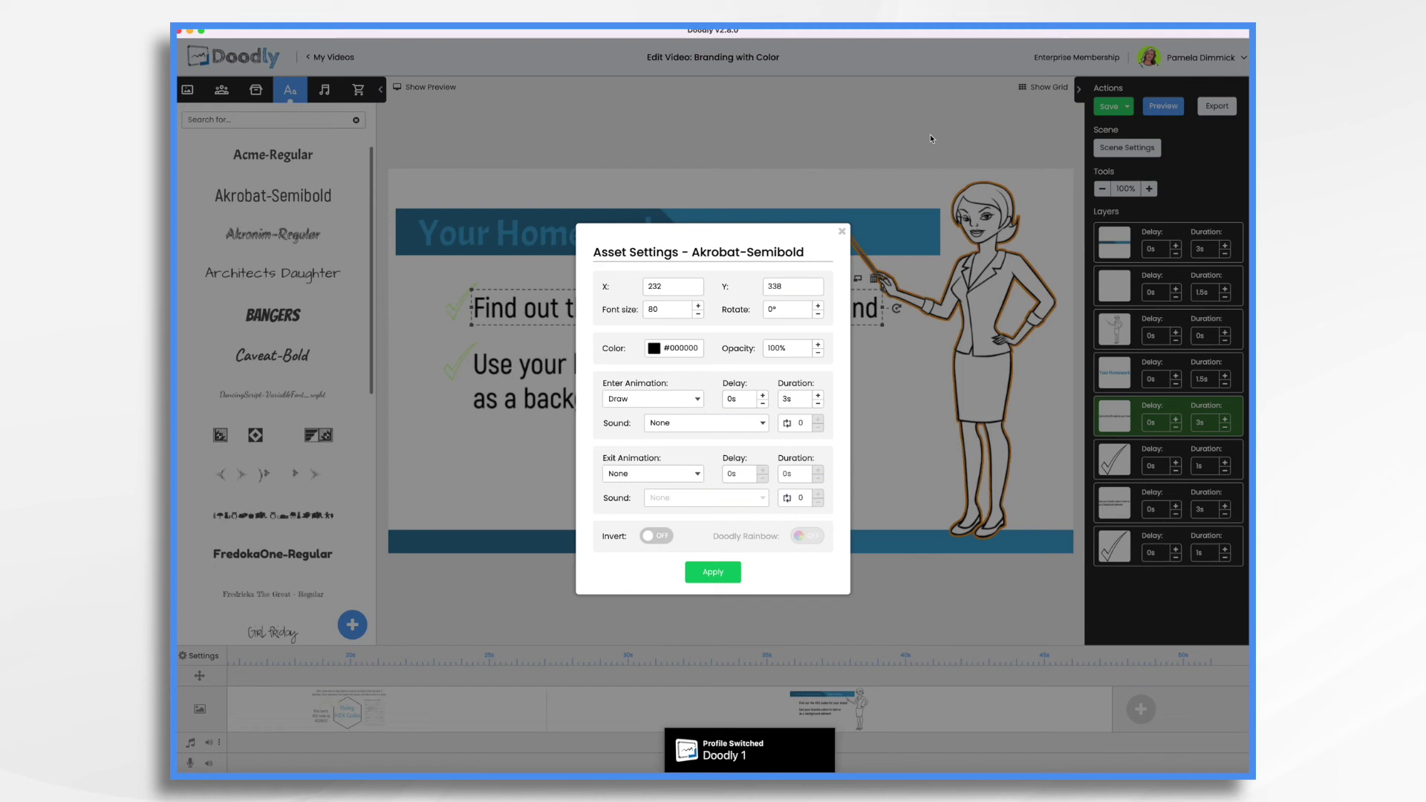
Colour both homework sentences dark blue #20729D.
{"action": "left_click", "coordinate": [697, 349]}
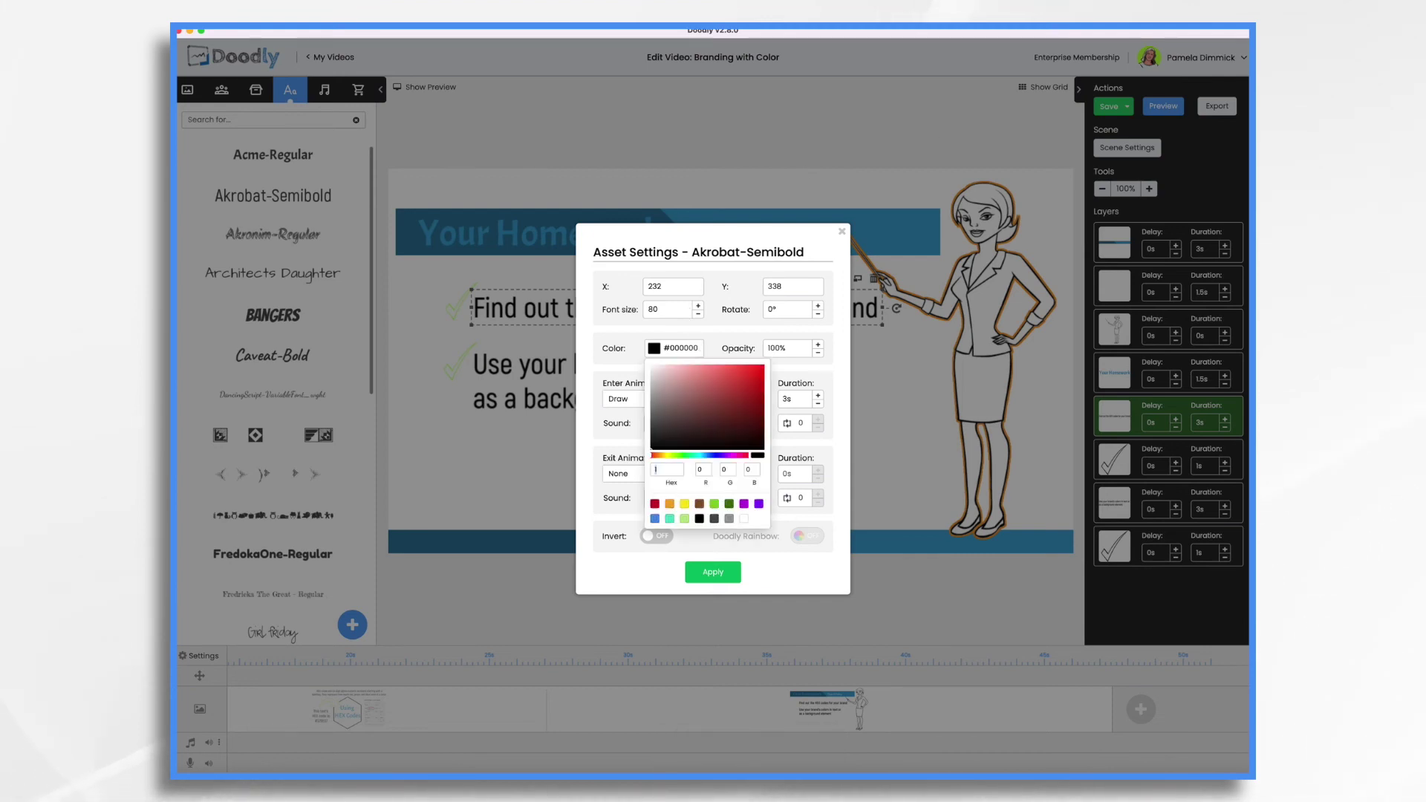
{"action": "type", "text": "20729D"}
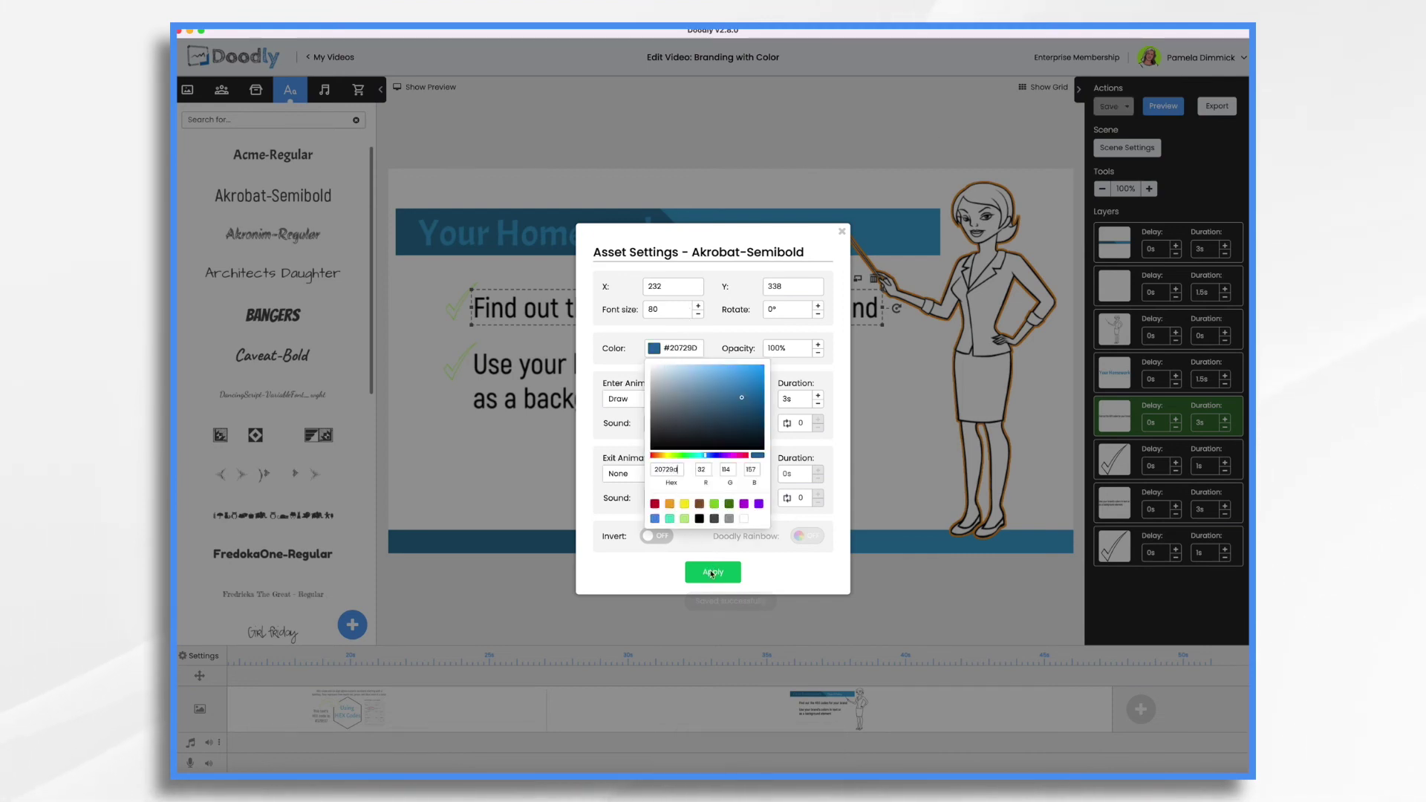
{"action": "left_click", "coordinate": [712, 573]}
{"action": "left_click", "coordinate": [712, 573]}
{"action": "left_click", "coordinate": [520, 383]}
{"action": "double_click", "coordinate": [520, 383]}
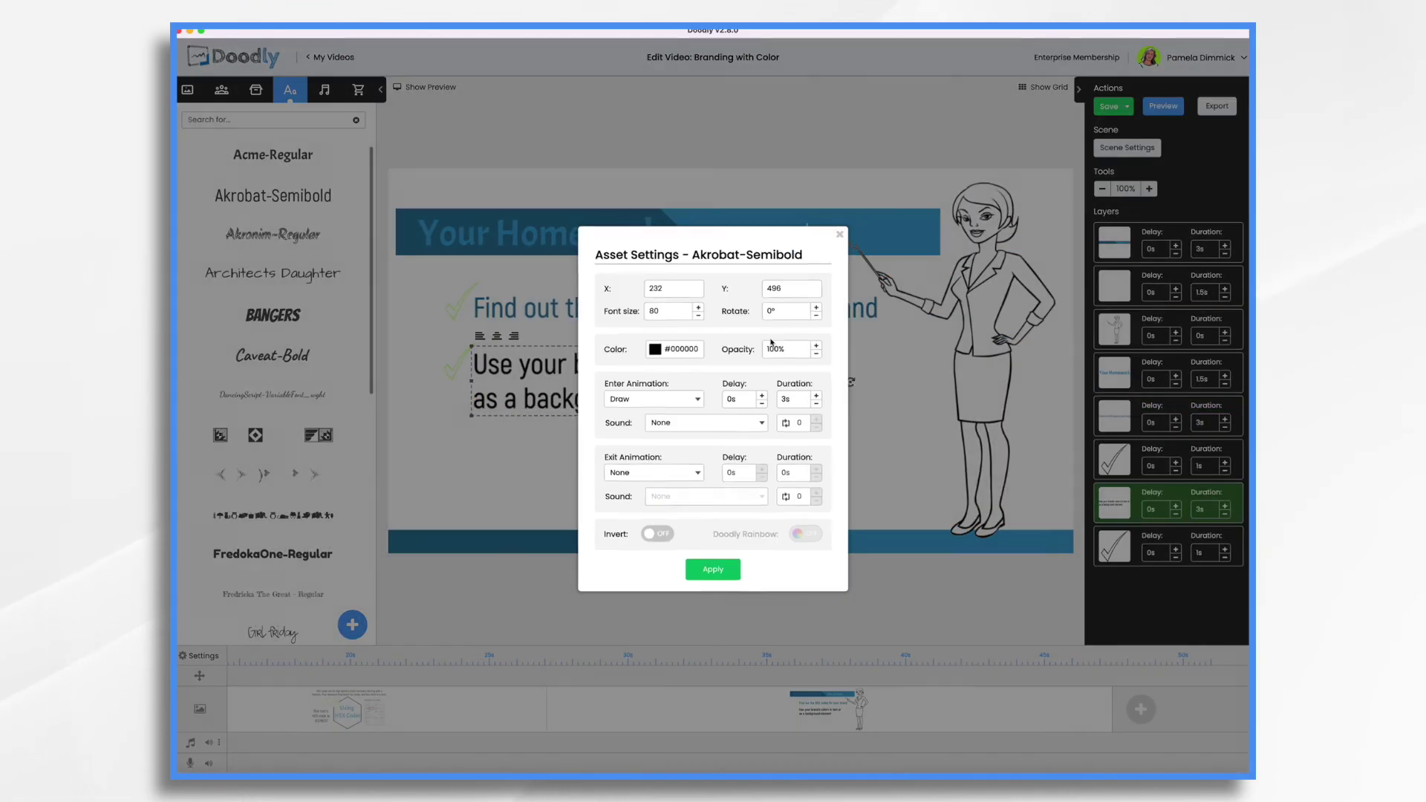
{"action": "left_click", "coordinate": [676, 348]}
{"action": "type", "text": "20729D"}
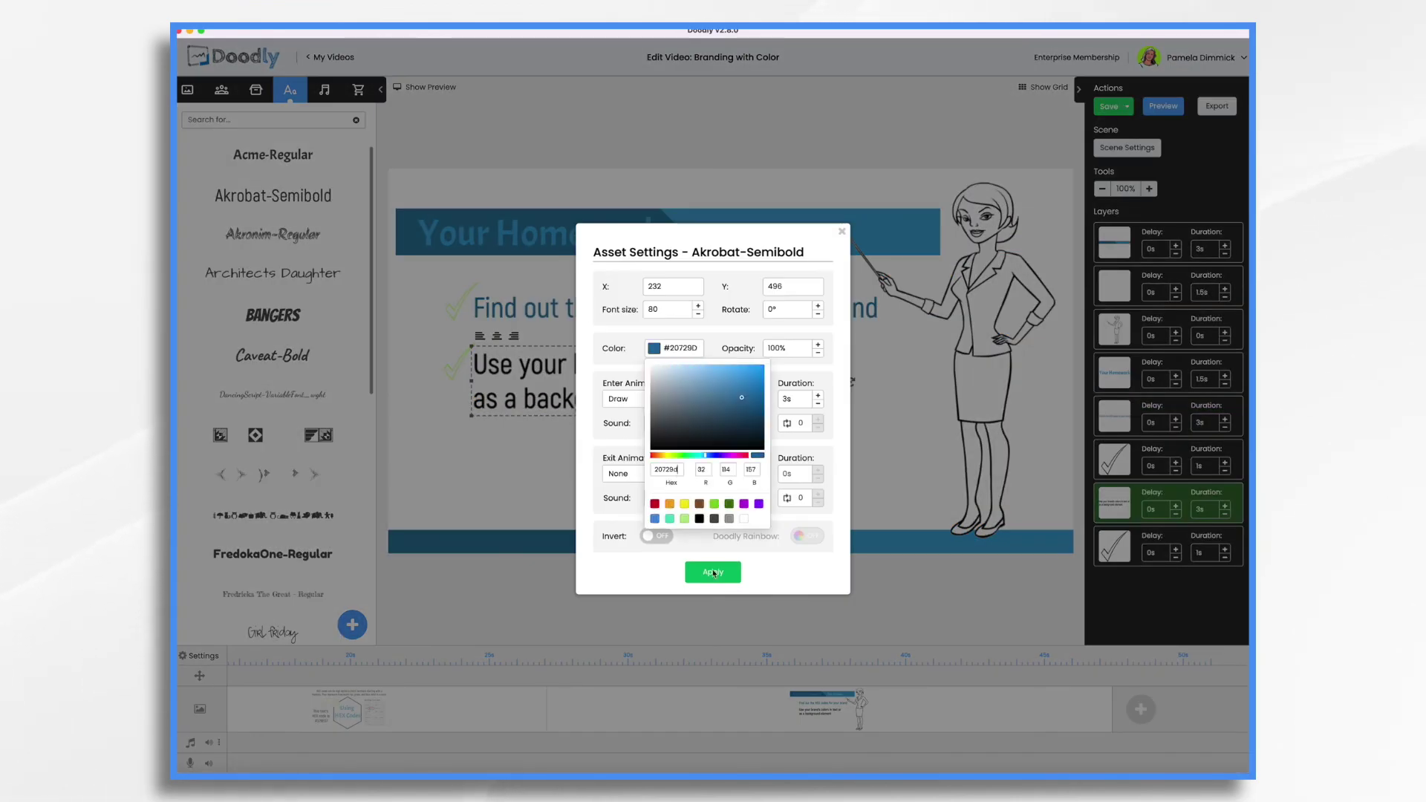
{"action": "left_click", "coordinate": [713, 572]}
Enter light green B0F959 as the Due Friday text colour.
{"action": "left_click", "coordinate": [773, 235]}
{"action": "left_click", "coordinate": [783, 208]}
{"action": "left_click", "coordinate": [674, 348]}
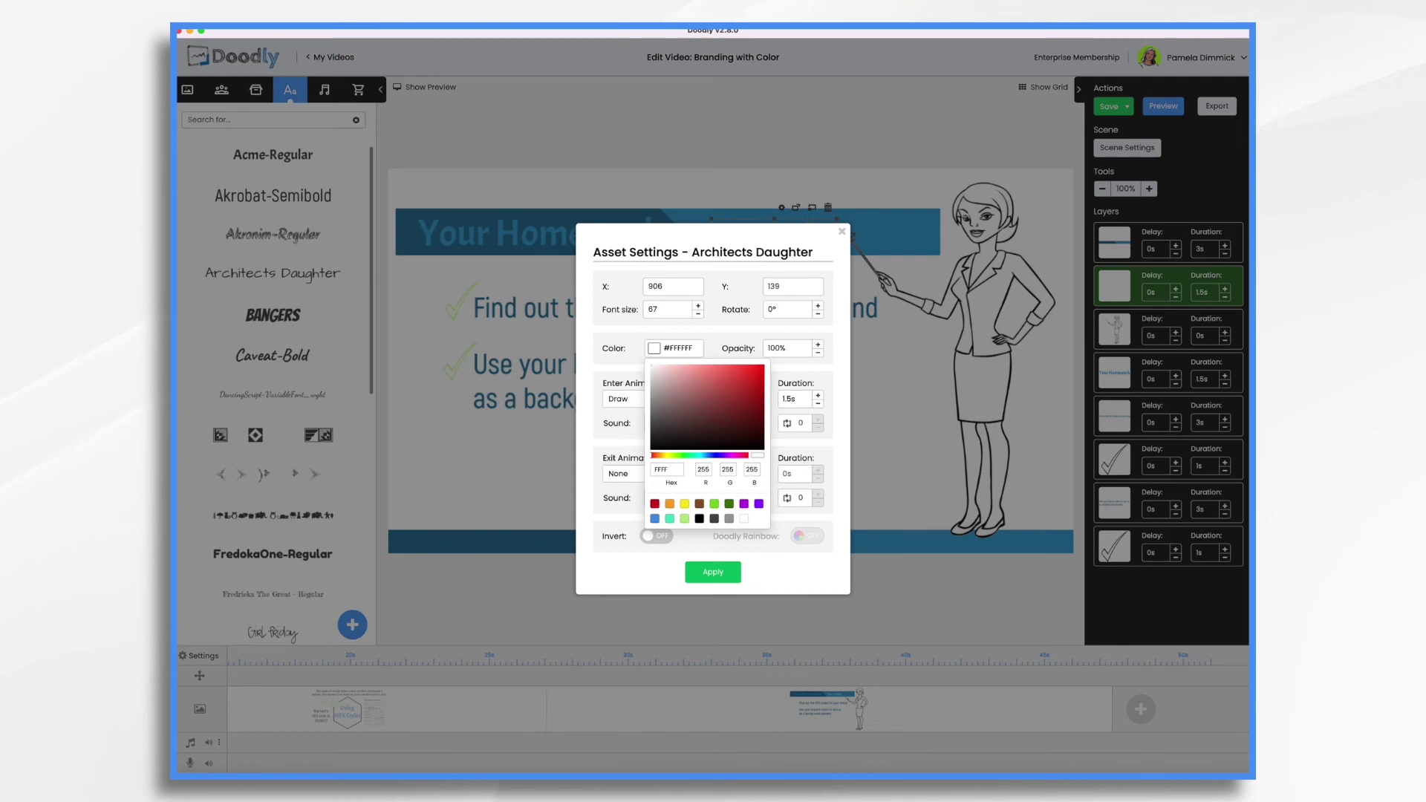
{"action": "type", "text": "b0f95e"}
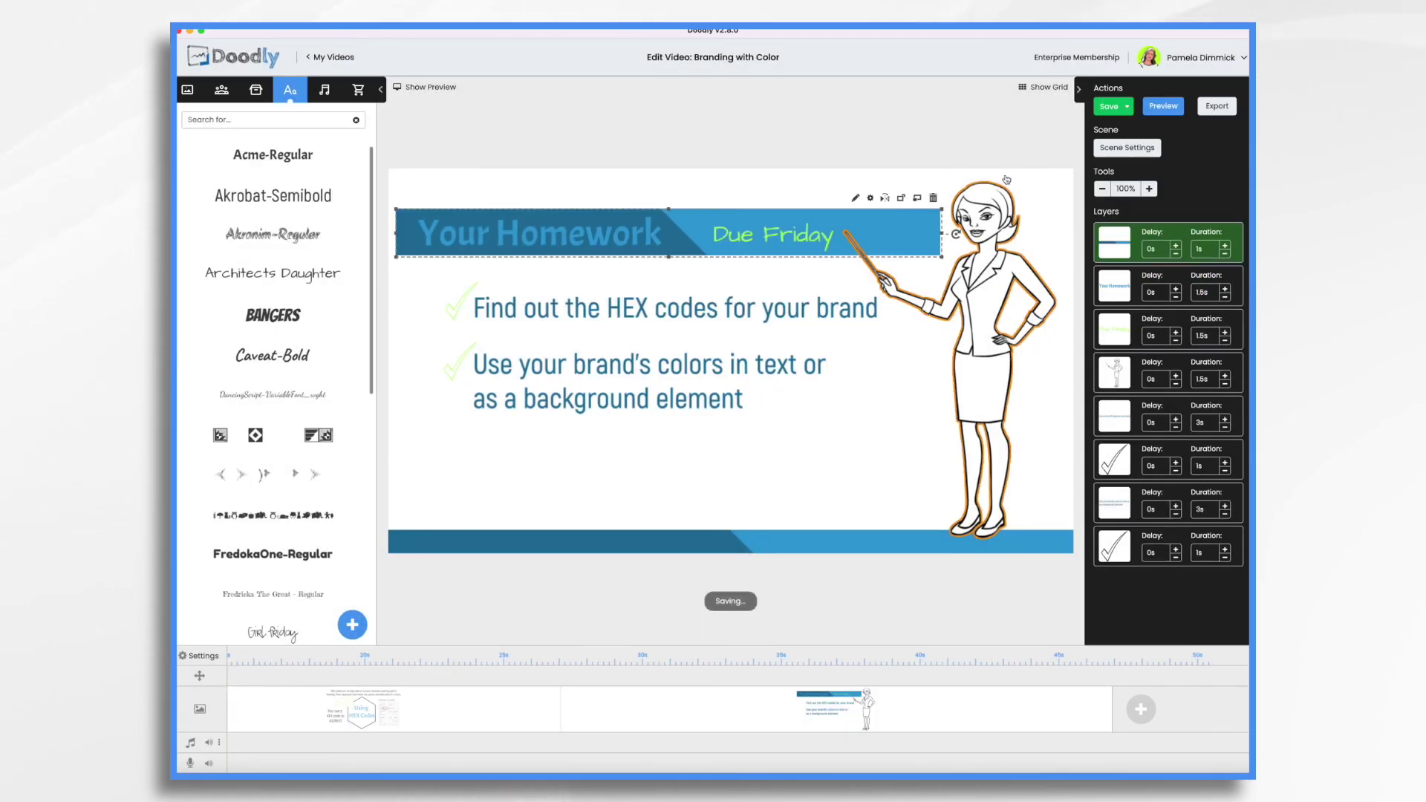
Switch the title bar prop's reveal mode from Draw to Fade and save it.
{"action": "left_click", "coordinate": [858, 198]}
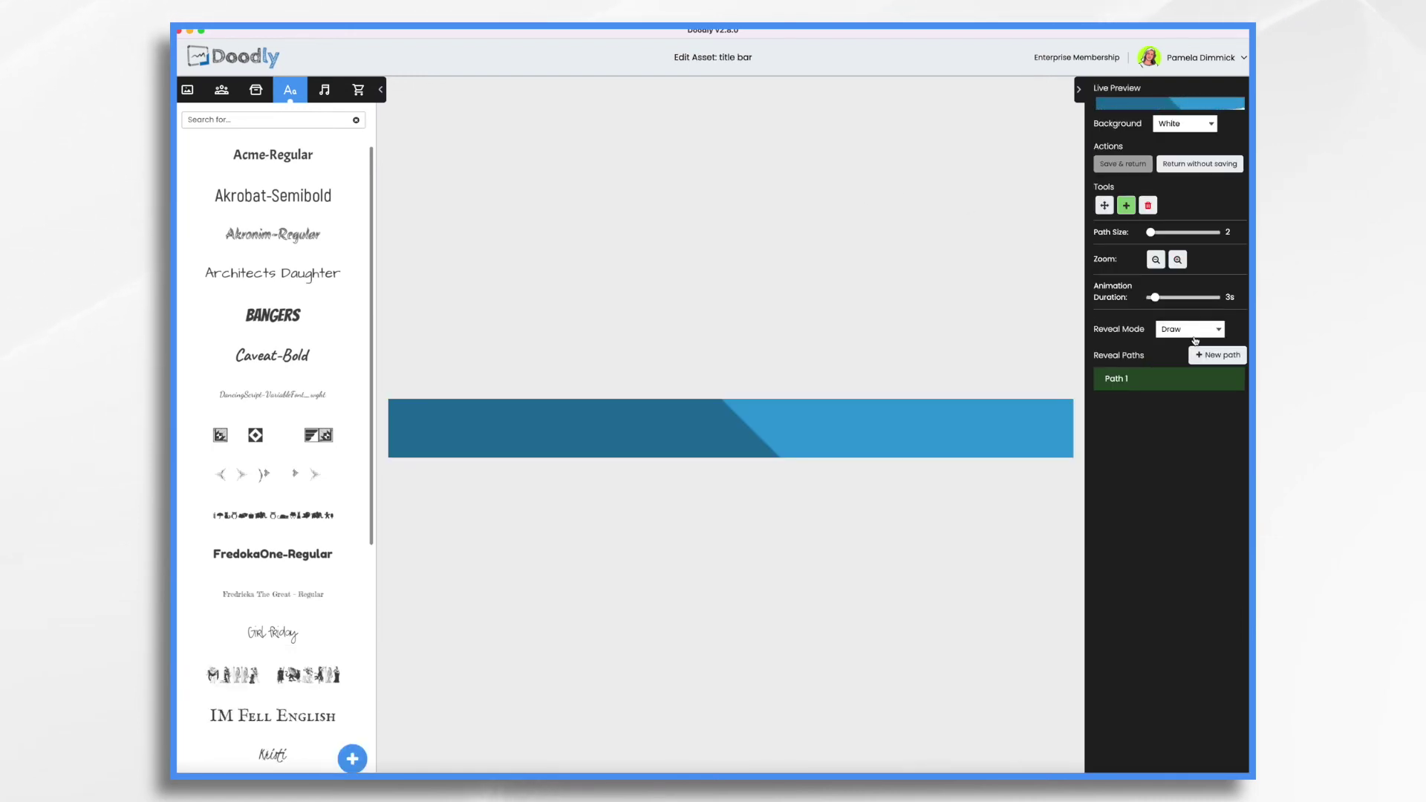
{"action": "left_click", "coordinate": [1181, 333]}
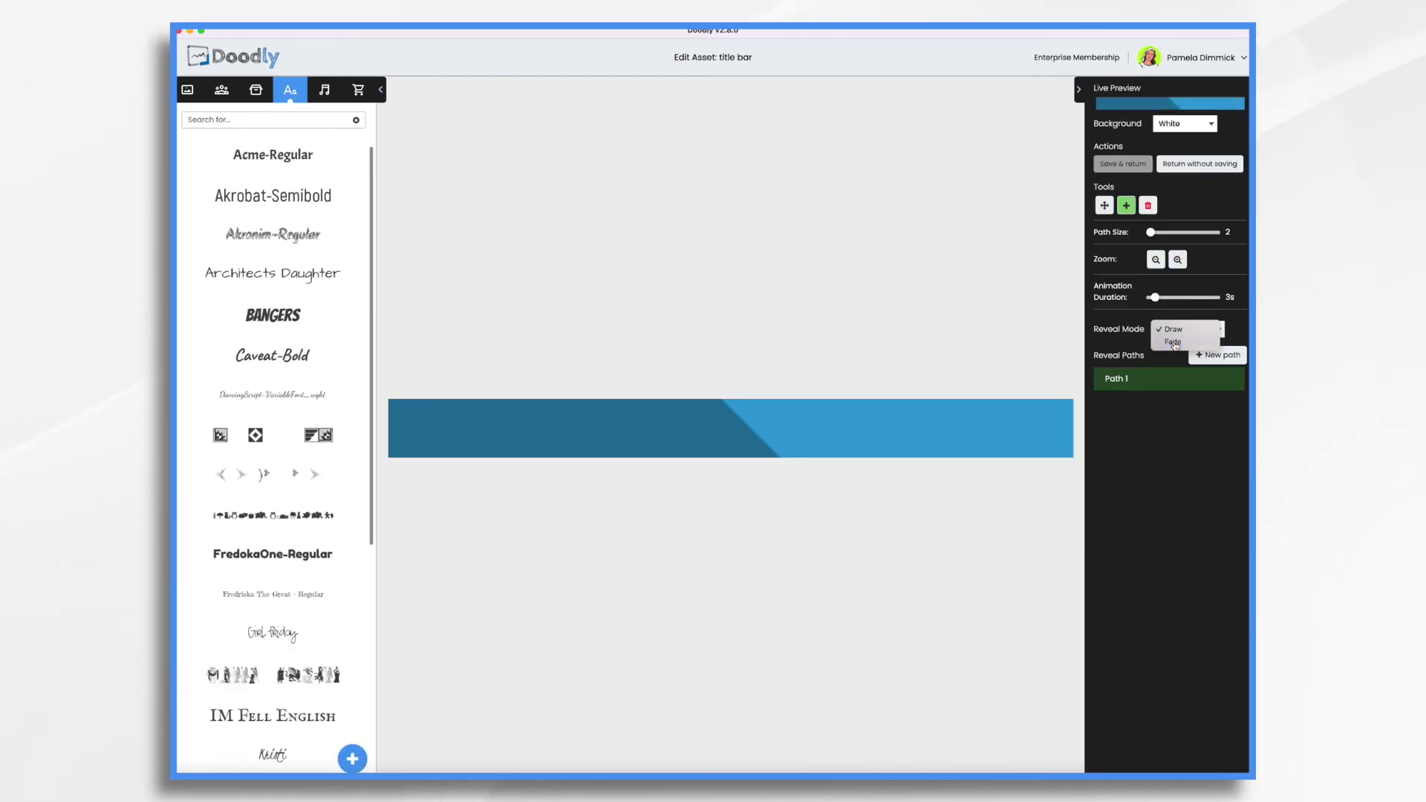
{"action": "left_click", "coordinate": [1177, 343]}
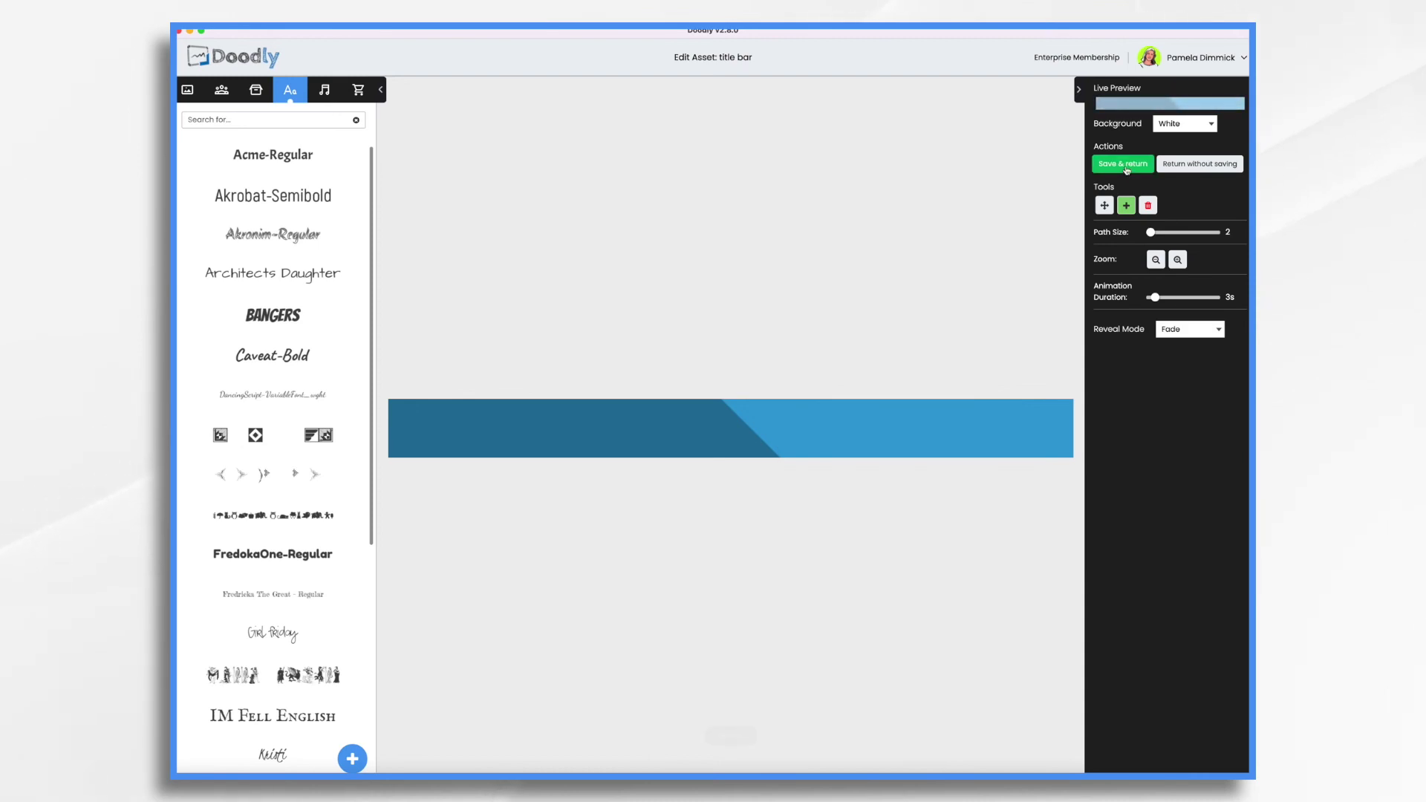
{"action": "left_click", "coordinate": [1123, 165]}
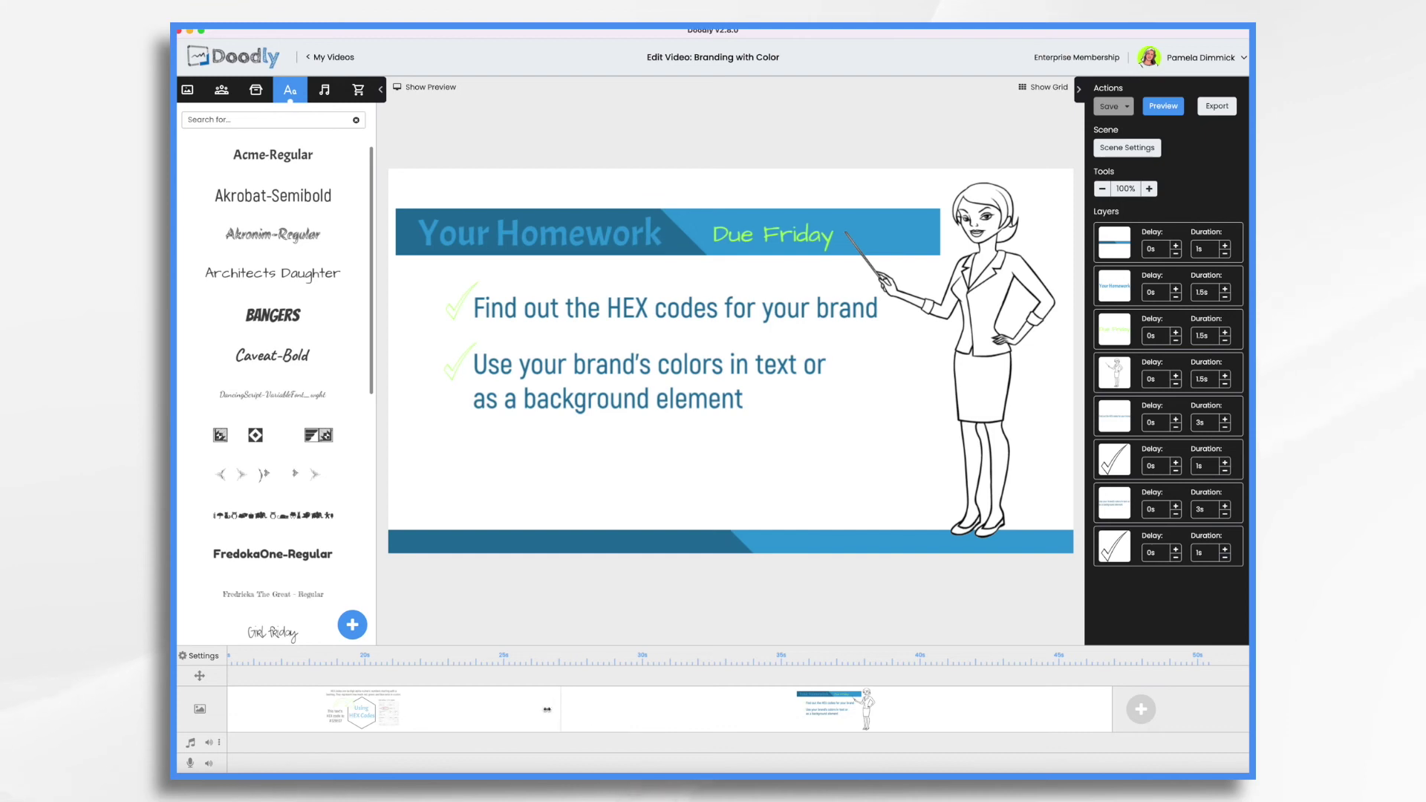
Return to the Doodly Branding Ideas opening scene and play the whole video preview.
{"action": "left_click", "coordinate": [465, 706]}
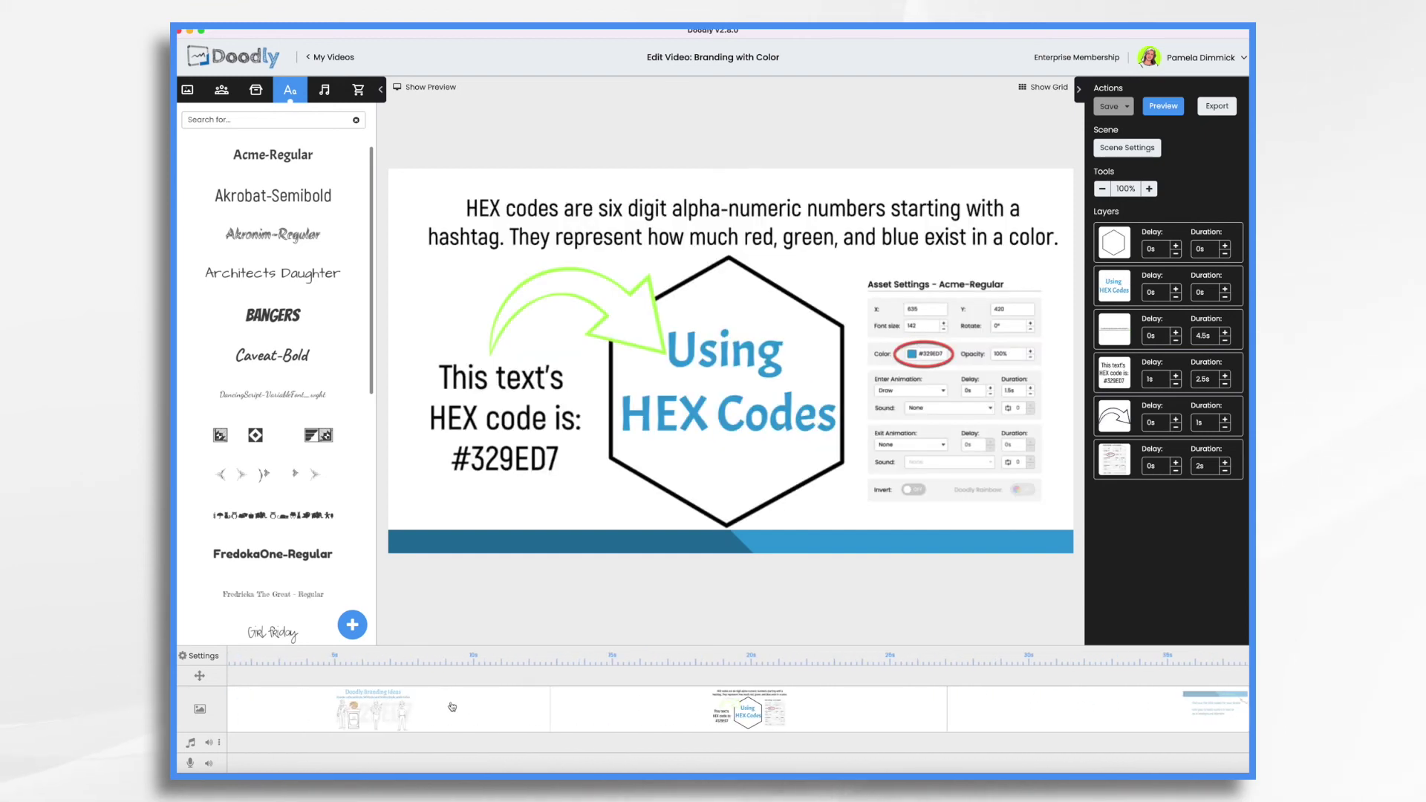
{"action": "left_click", "coordinate": [449, 718]}
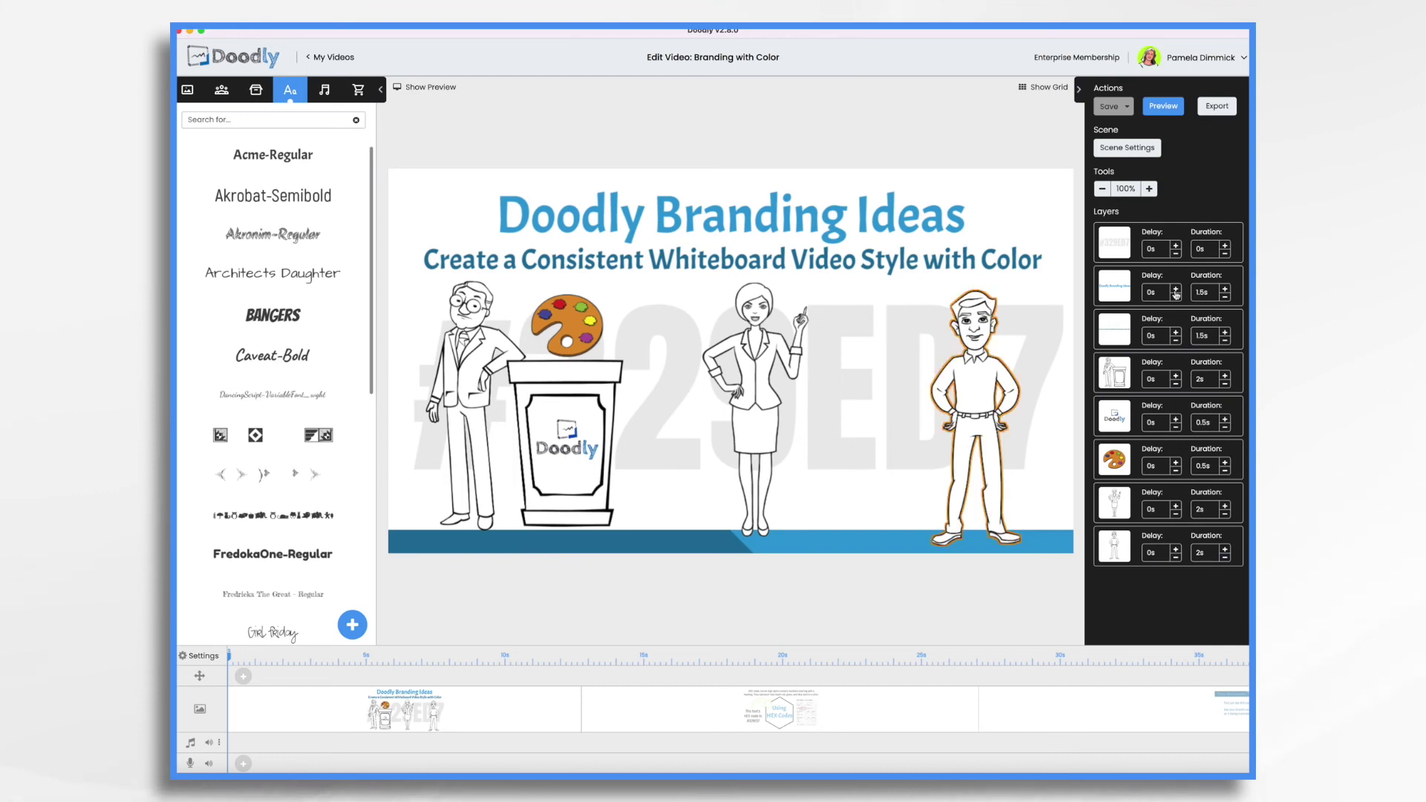
{"action": "left_click", "coordinate": [1164, 106]}
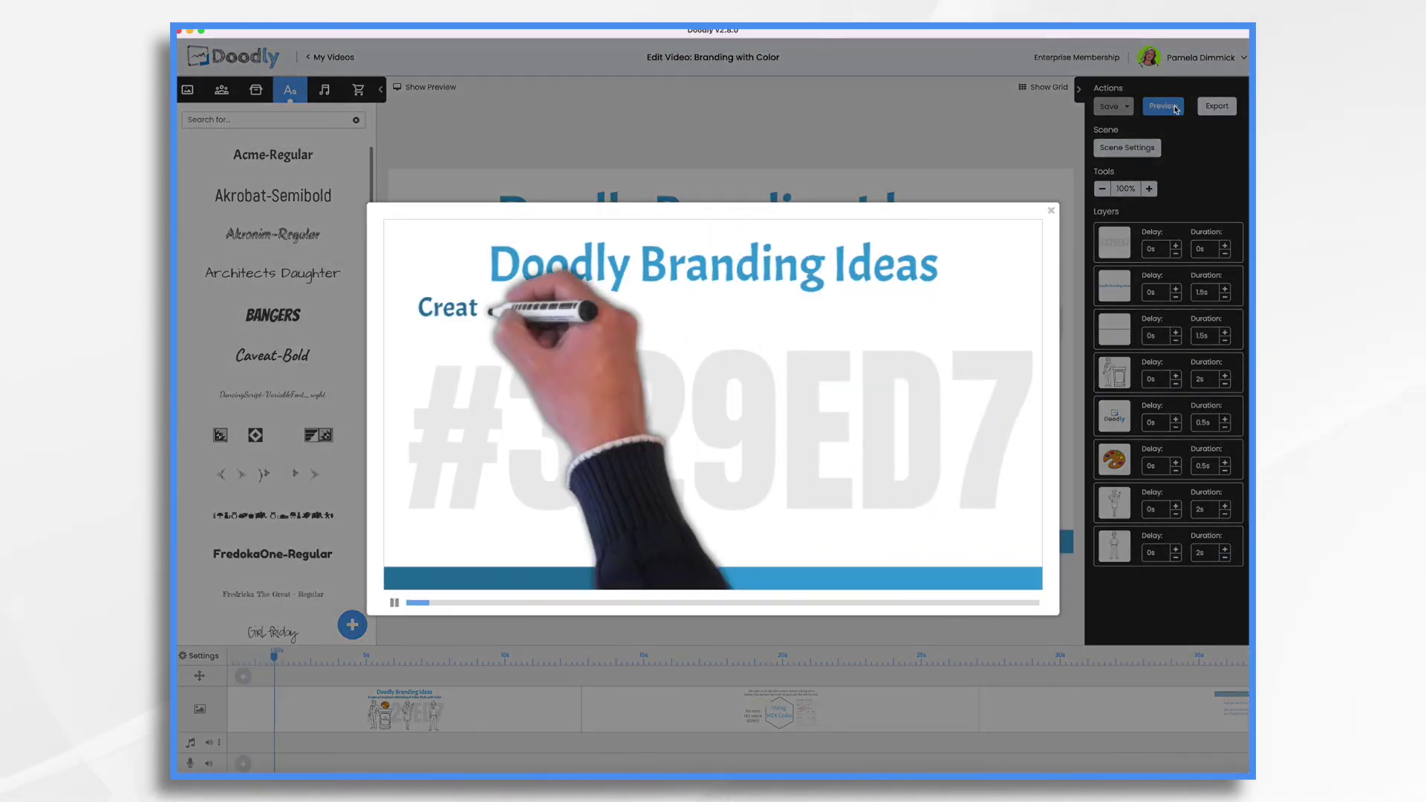